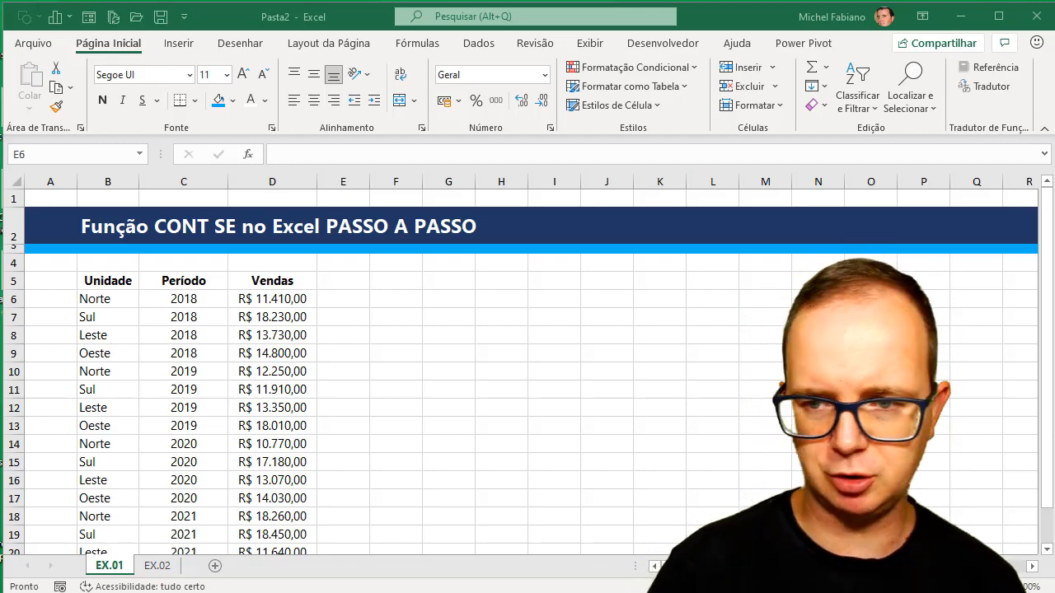
Collapse the ribbon to free up sheet space and select the Unidade entries in B6:B21
left_click(104, 46)
double_click(104, 46)
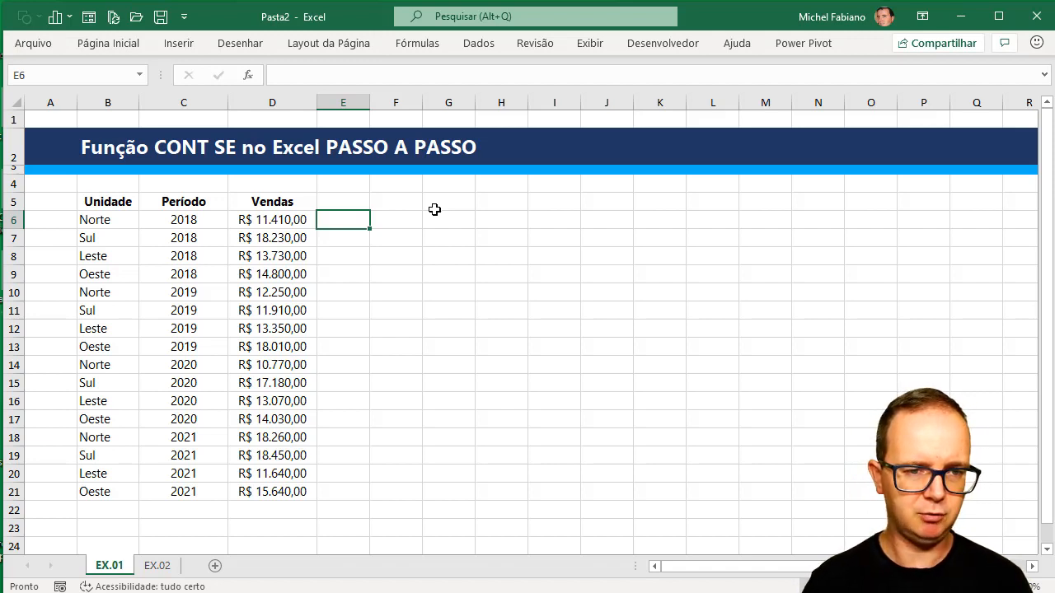
left_click(120, 218)
left_click_drag(121, 219, 93, 494)
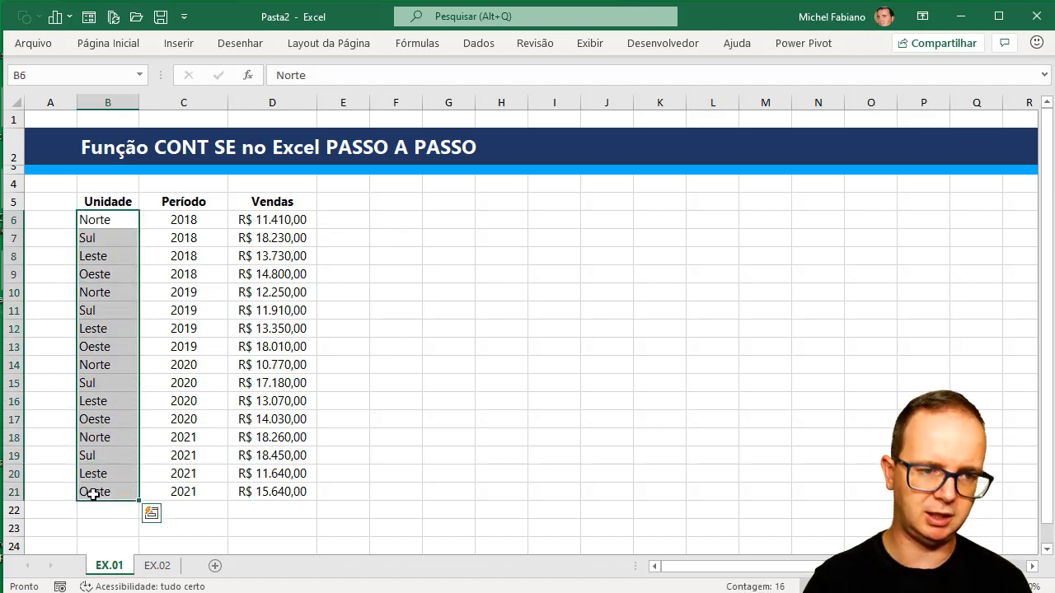
Enter the formula =CONT.SE(B6:B21;"Norte") in cell F6 to count the Norte entries in the Unidade column
left_click(403, 219)
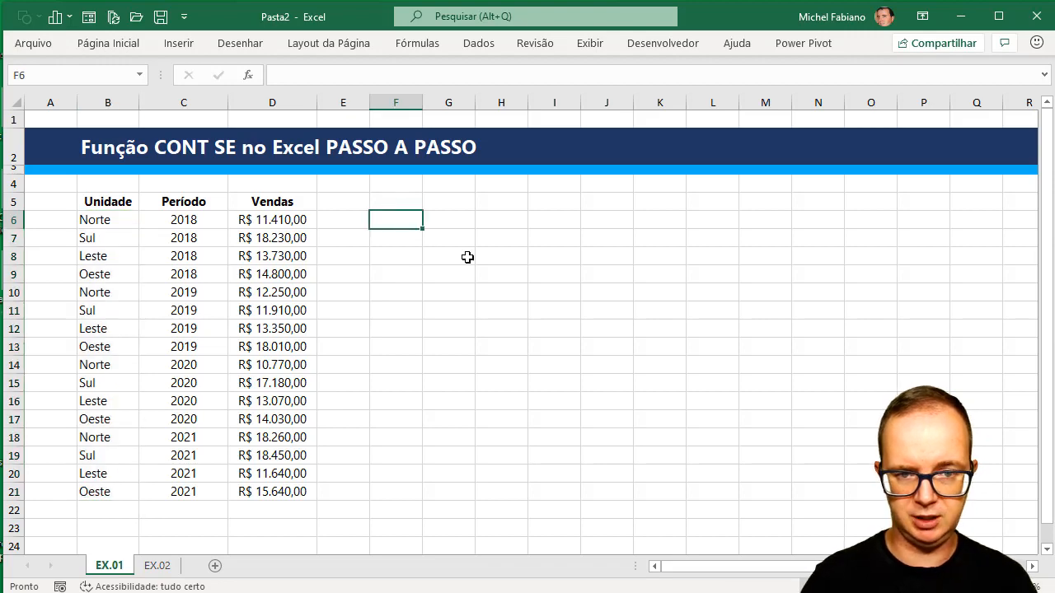
type("=cont.se")
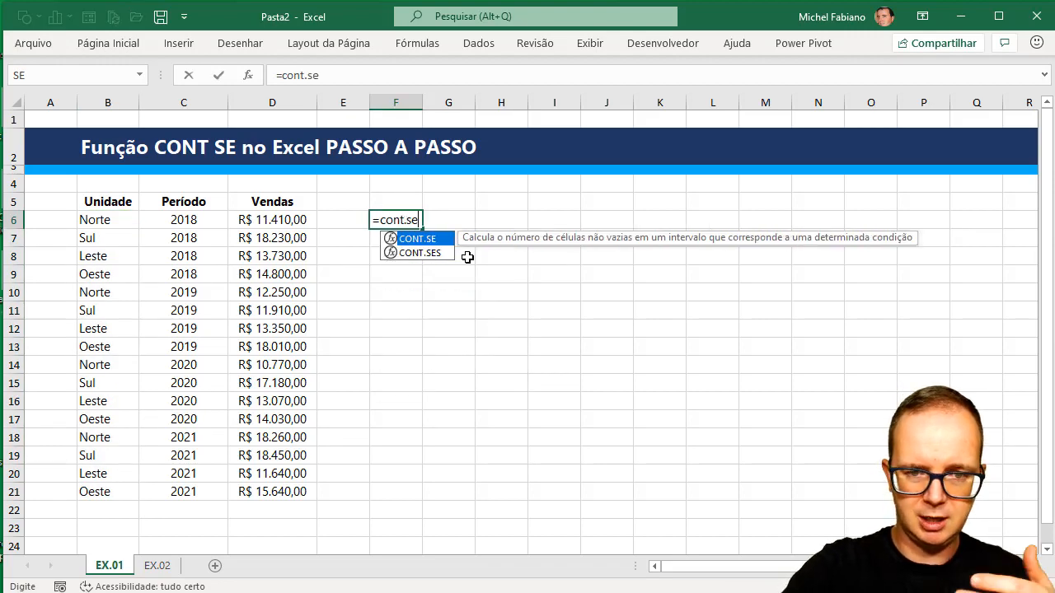
type("(")
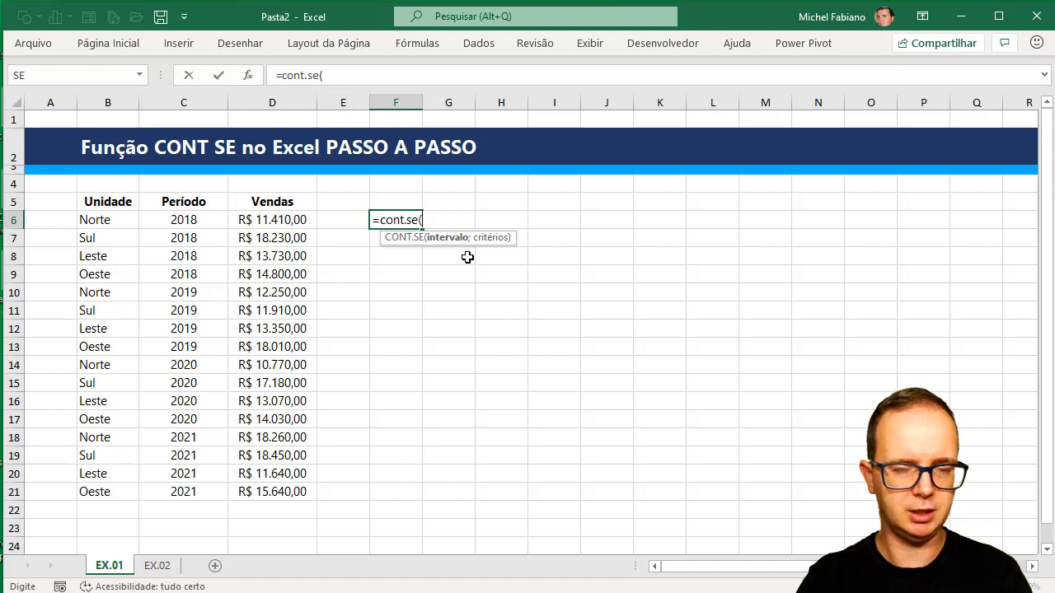
left_click_drag(106, 219, 93, 486)
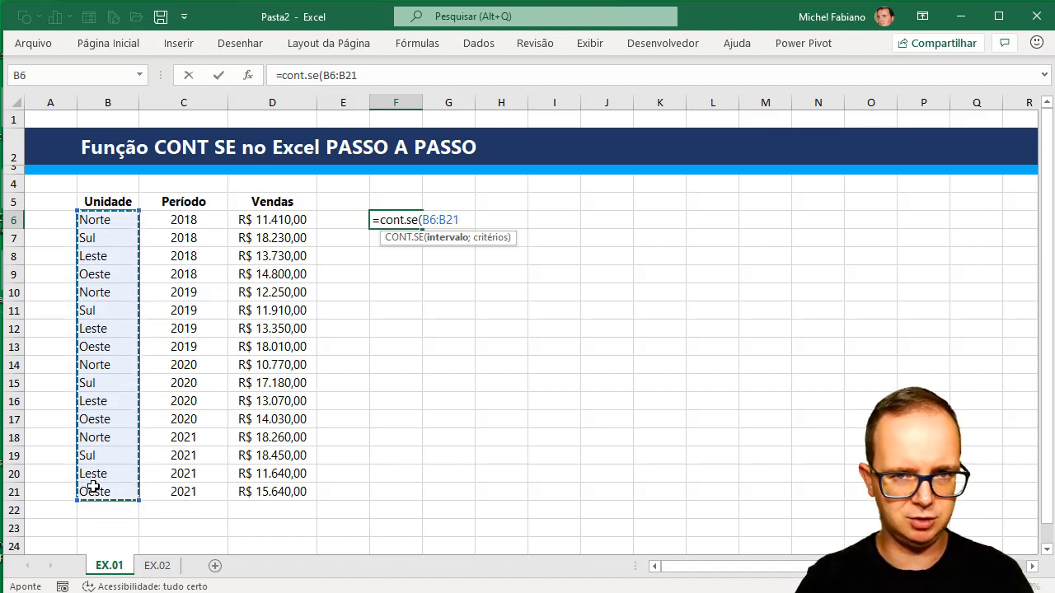
type(";")
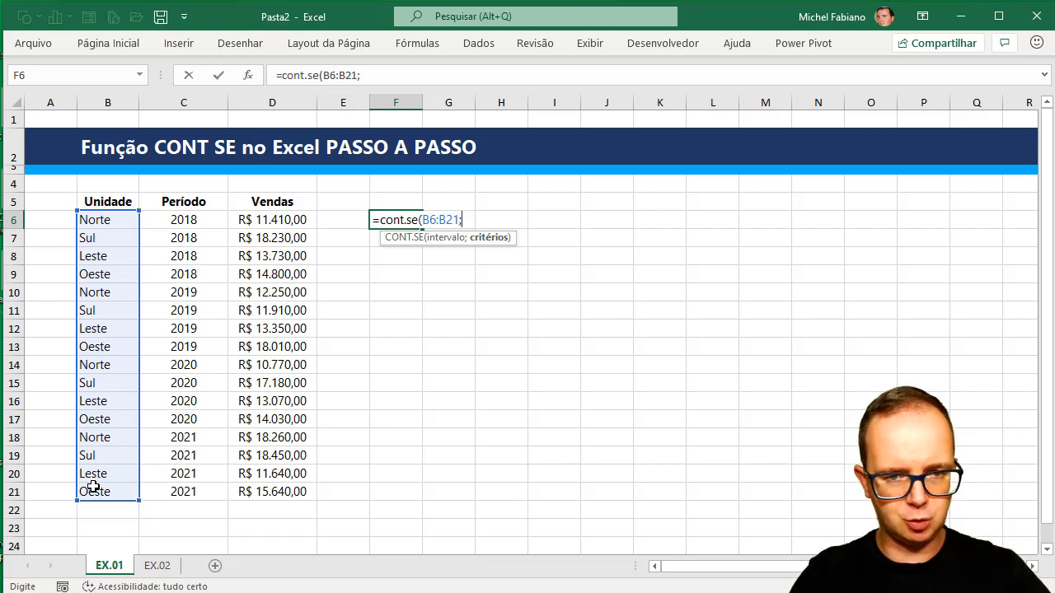
type("\"")
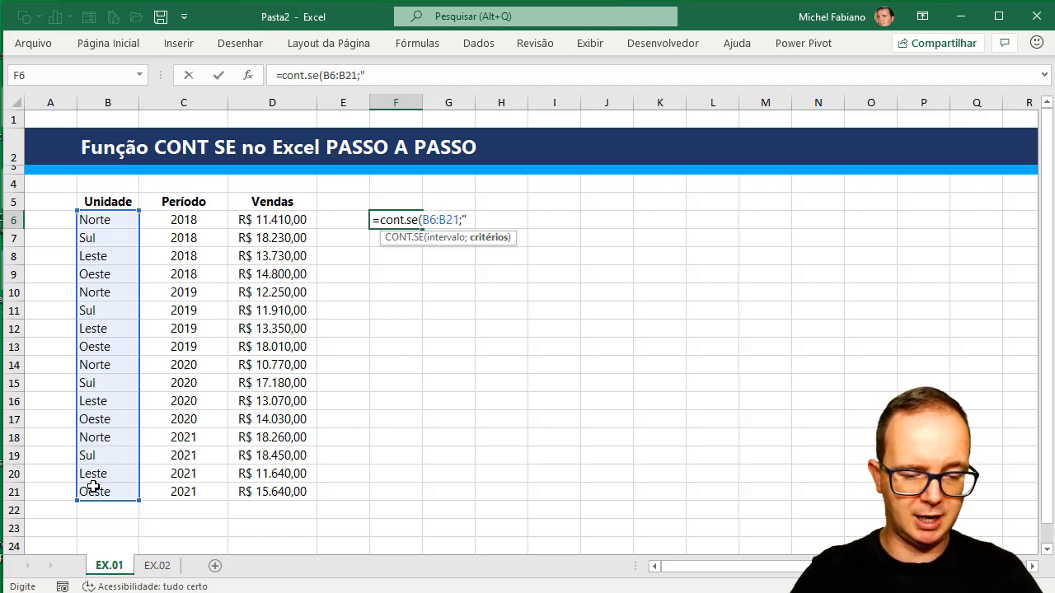
type("Norte")
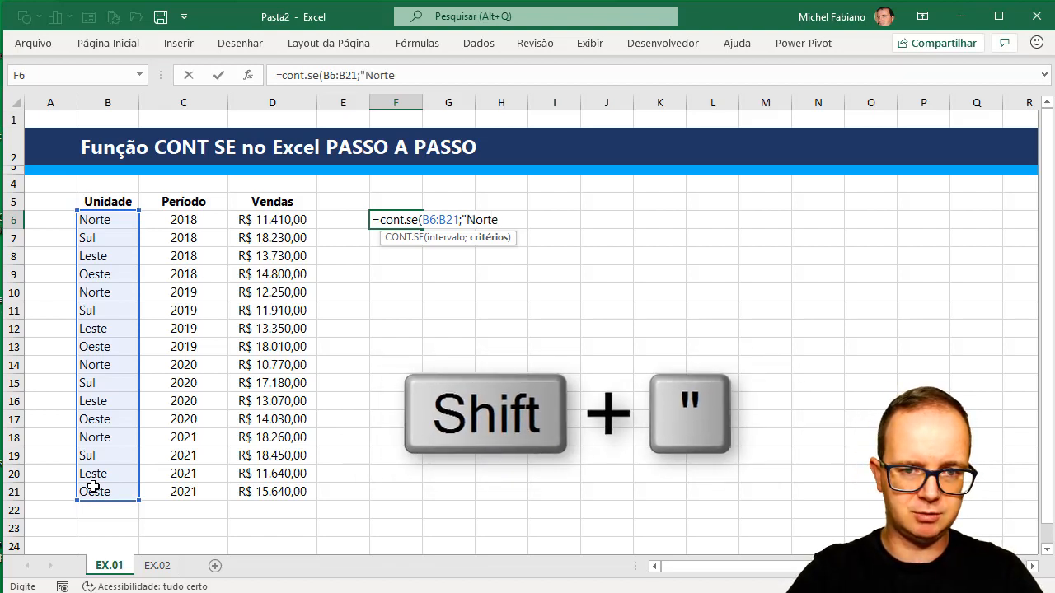
type("\")")
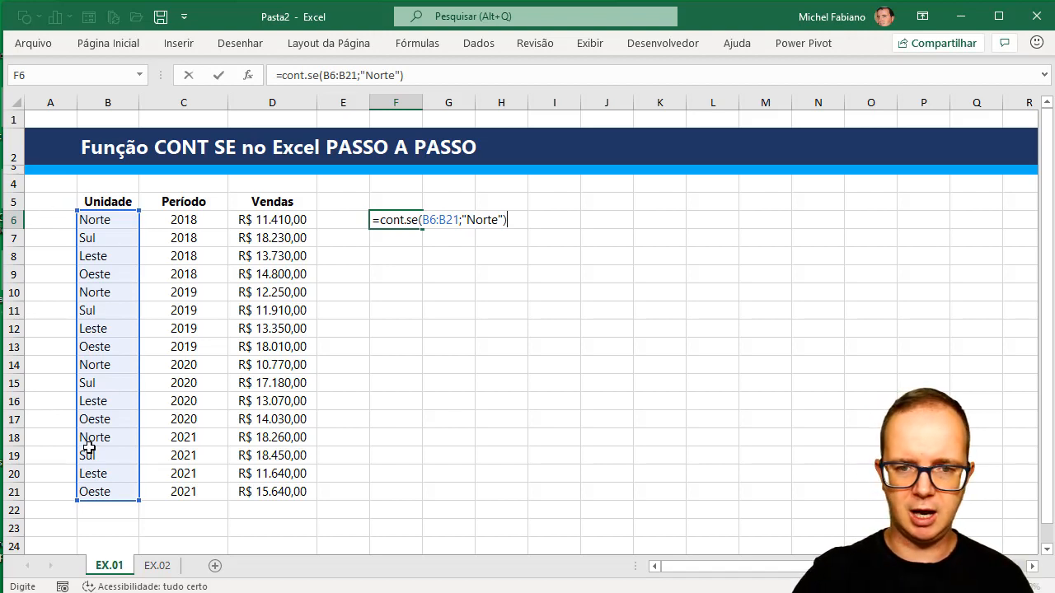
key("Return")
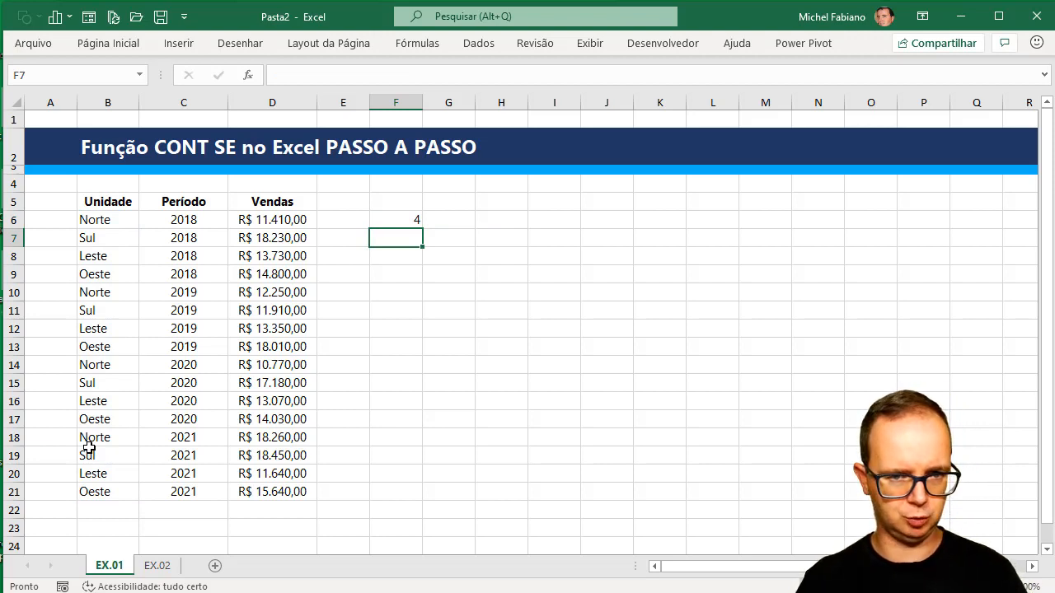
Review the range and criterion of the CONT.SE formula in F6, leaving the formula as it is
left_click(410, 219)
double_click(409, 218)
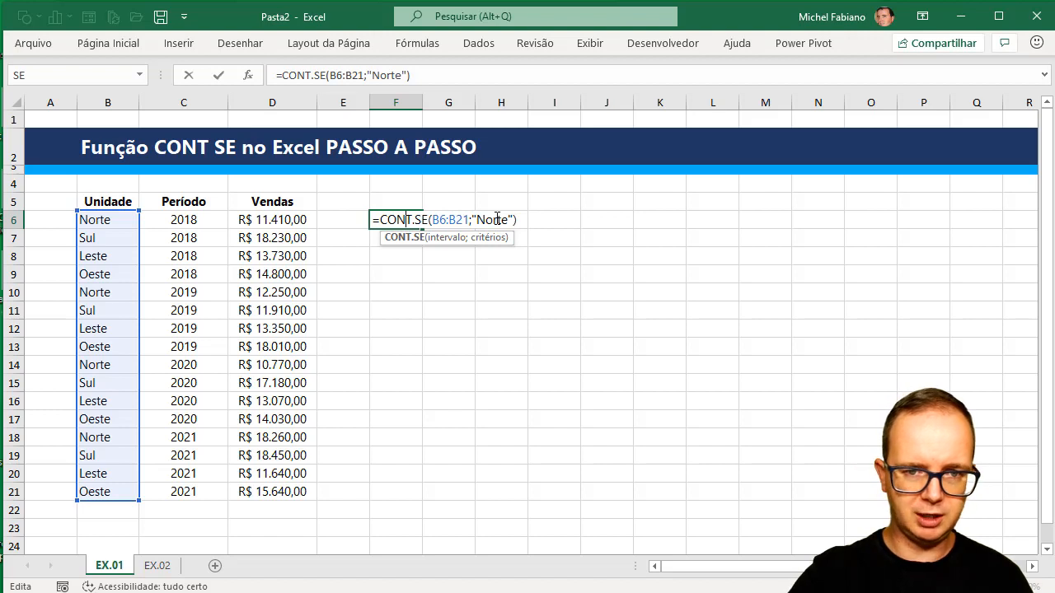
key("Return")
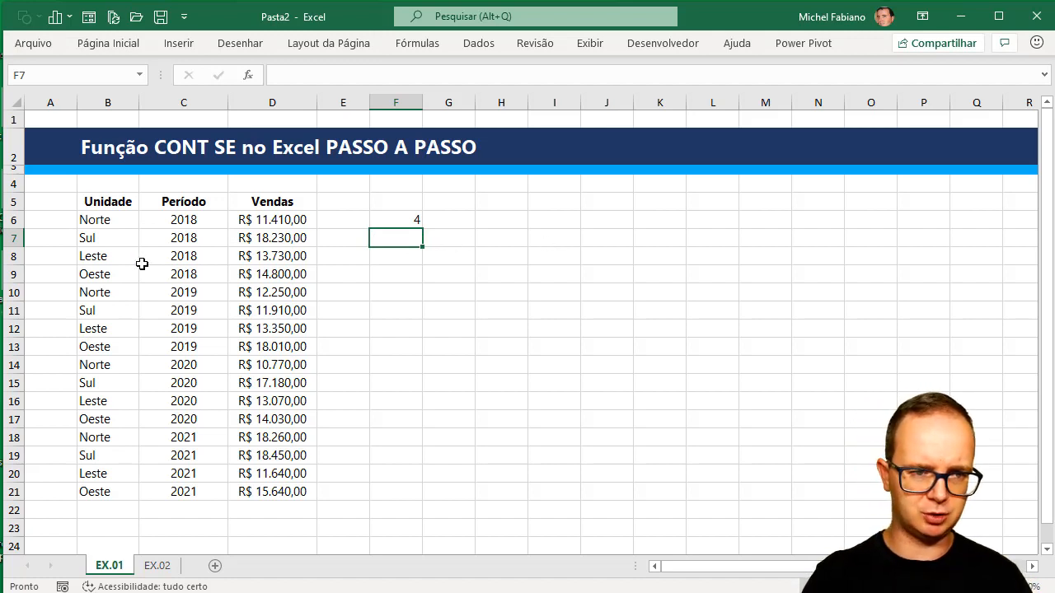
Try changing the unit in B7 to Norte to test the F6 count, and undo the change
left_click(102, 239)
type("Norte")
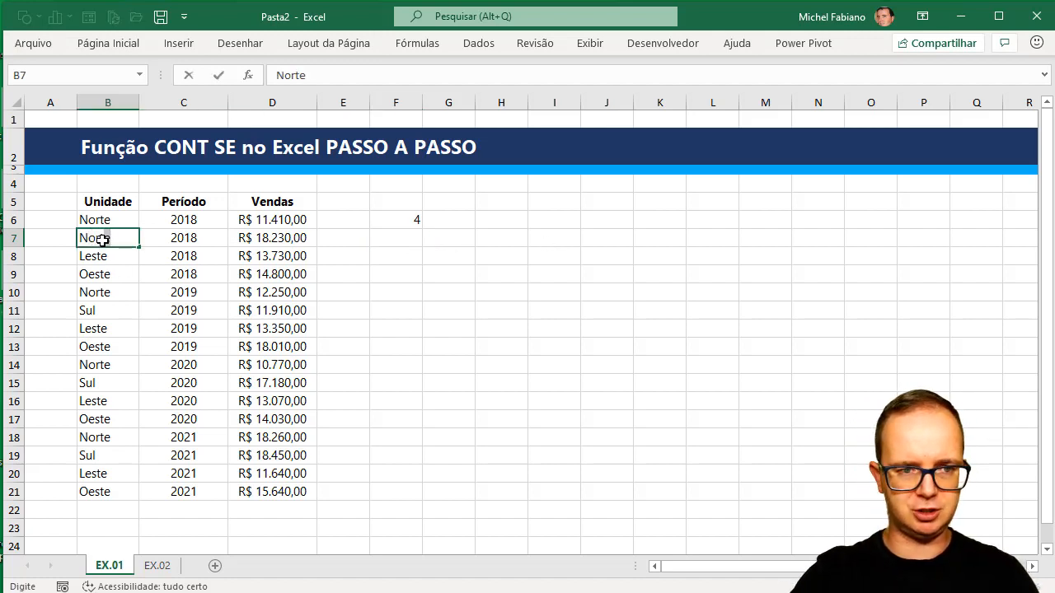
key("Return")
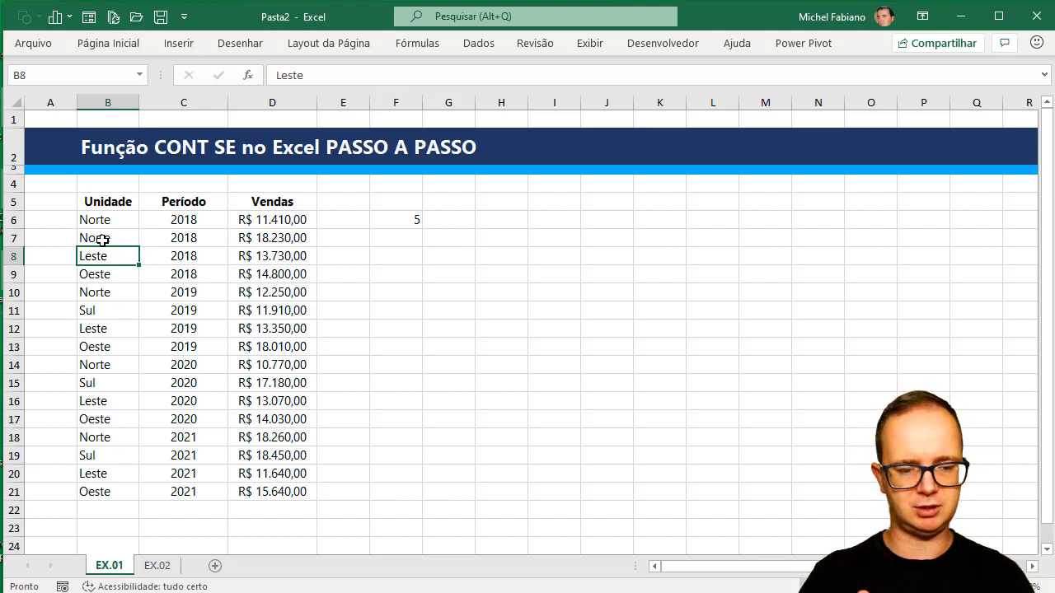
key("ctrl+z")
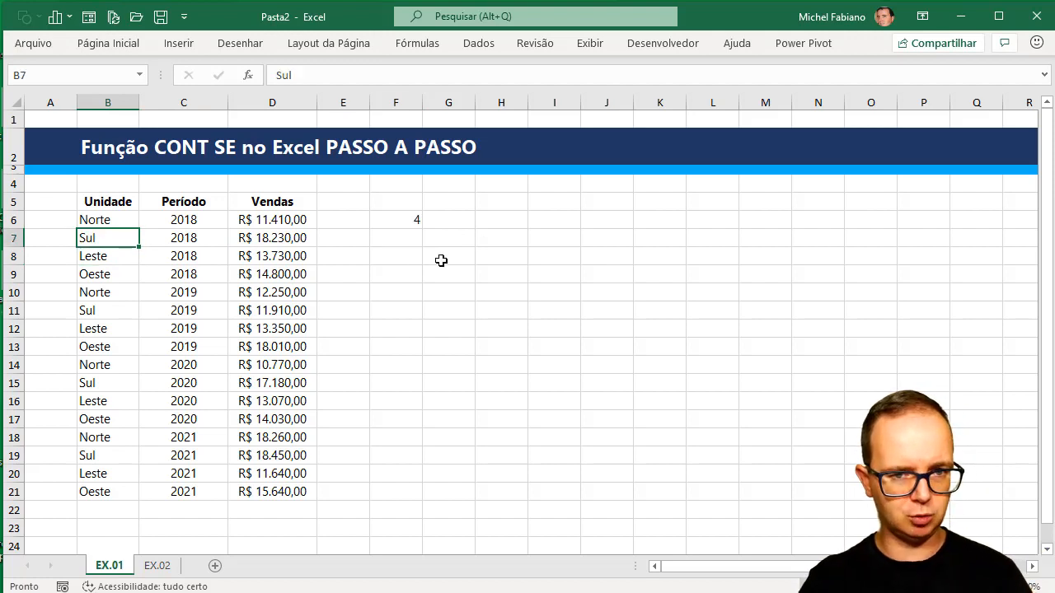
Enter the formula =CONT.SE(B6:B21;F7) in cell F8 so the criterion is read from cell F7
left_click(405, 257)
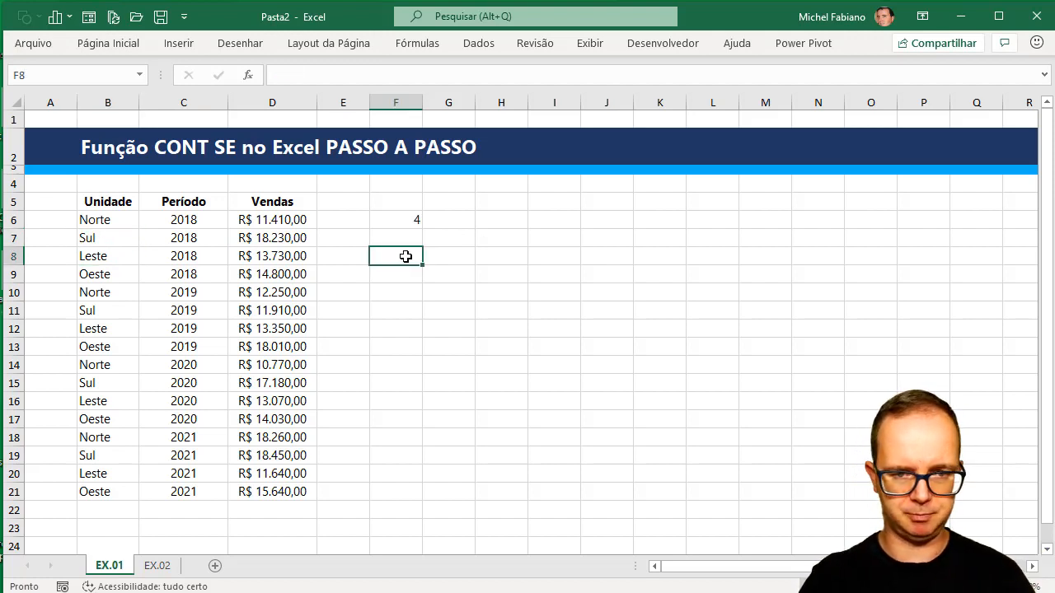
type("=cont.s")
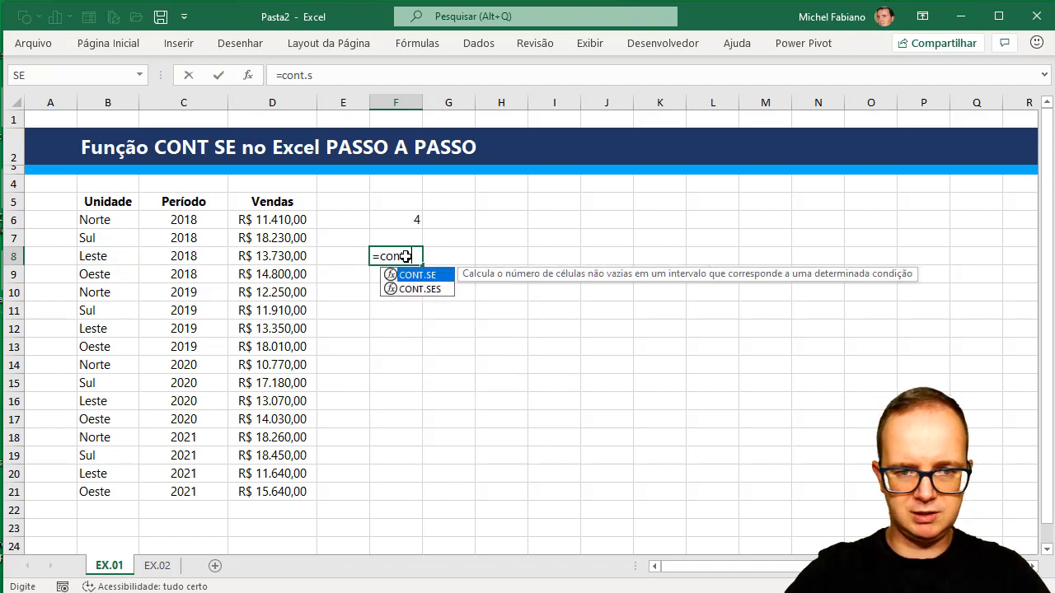
type("e(")
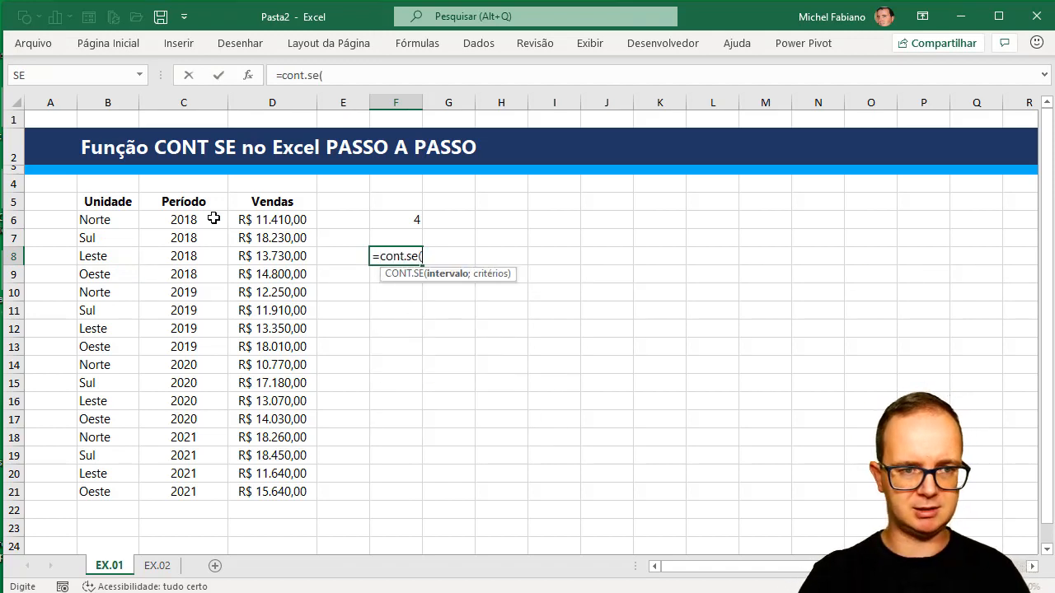
left_click_drag(120, 218, 94, 488)
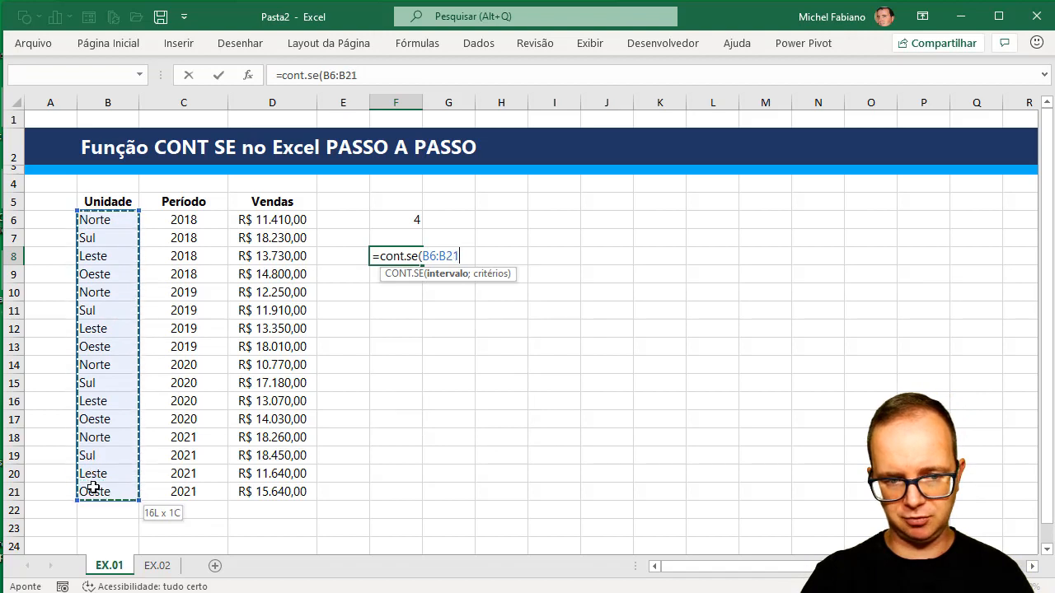
type(";")
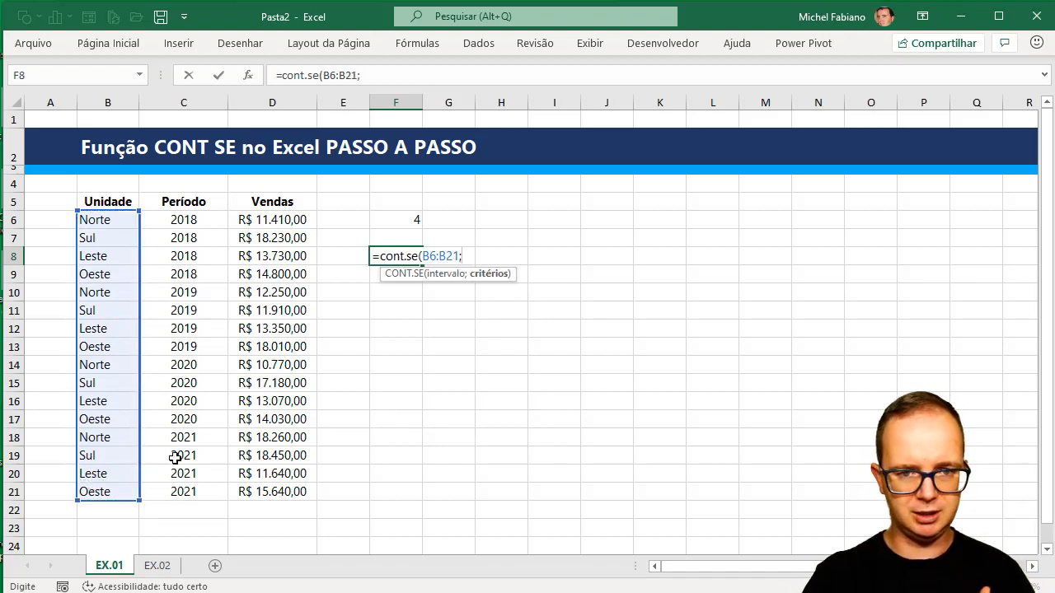
left_click(398, 234)
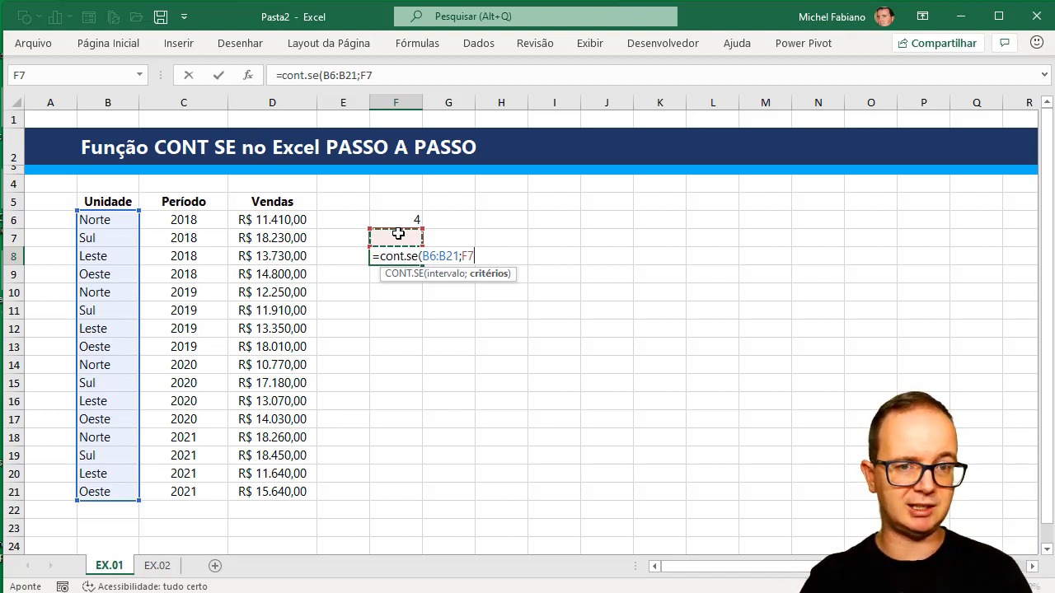
type(")")
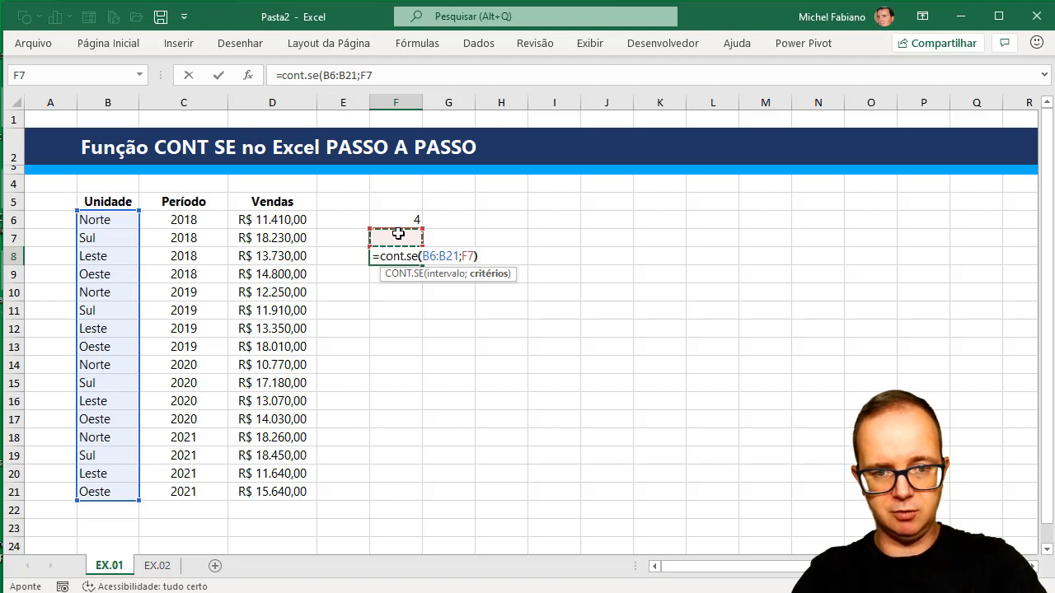
key("Return")
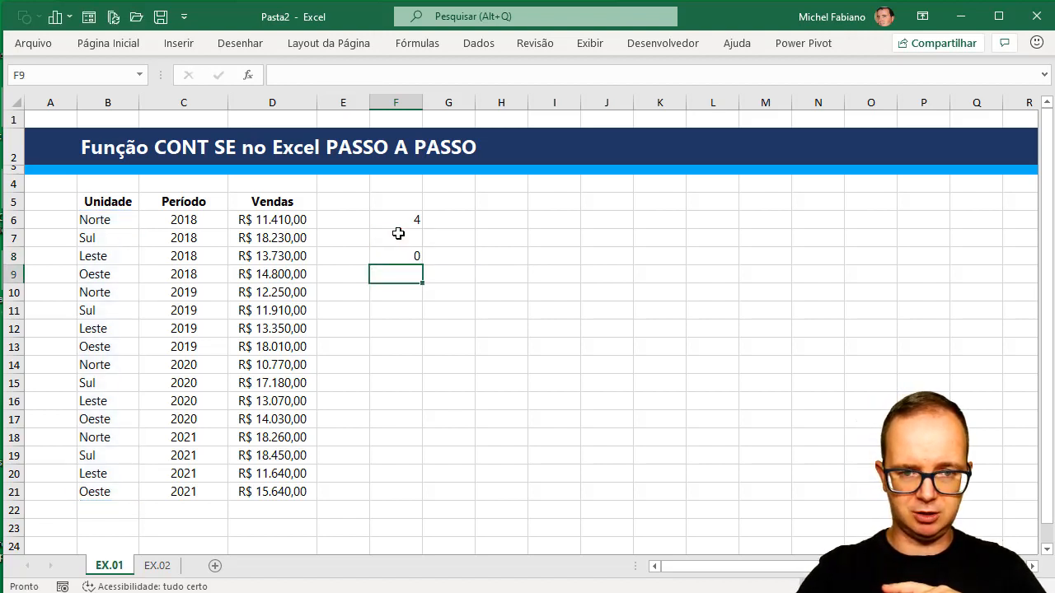
Enter Norte as the criterion in F7, and replace it with Sul
key("Up")
key("Up")
type("Norte")
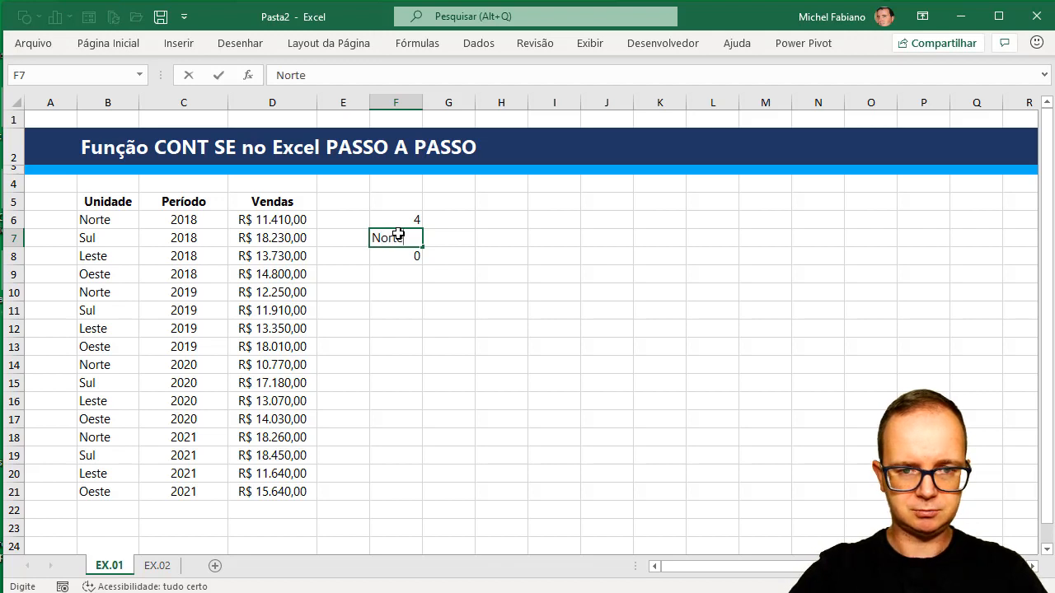
key("Return")
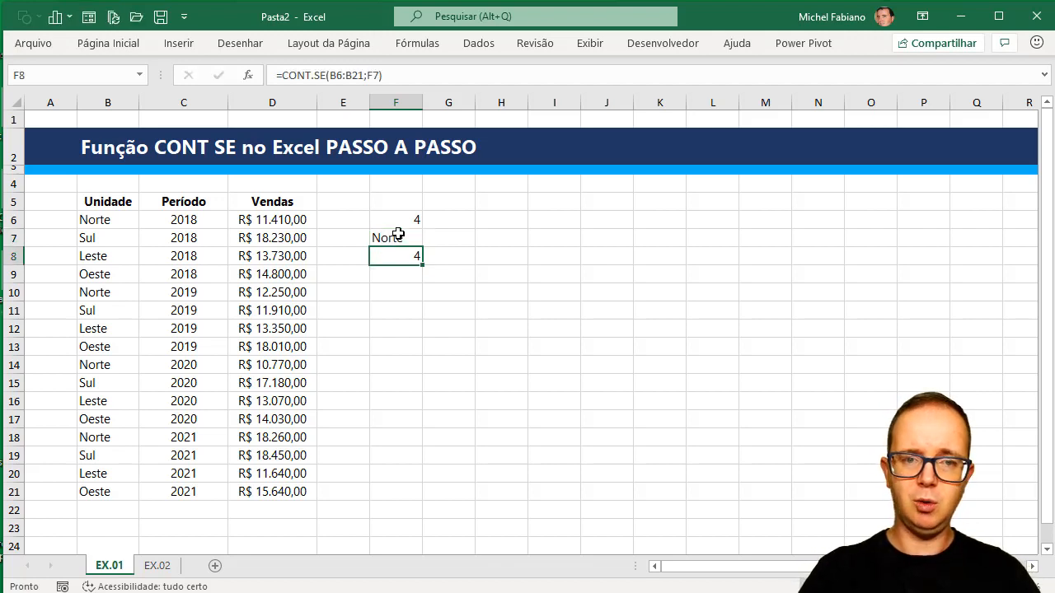
left_click(398, 235)
type("Sul")
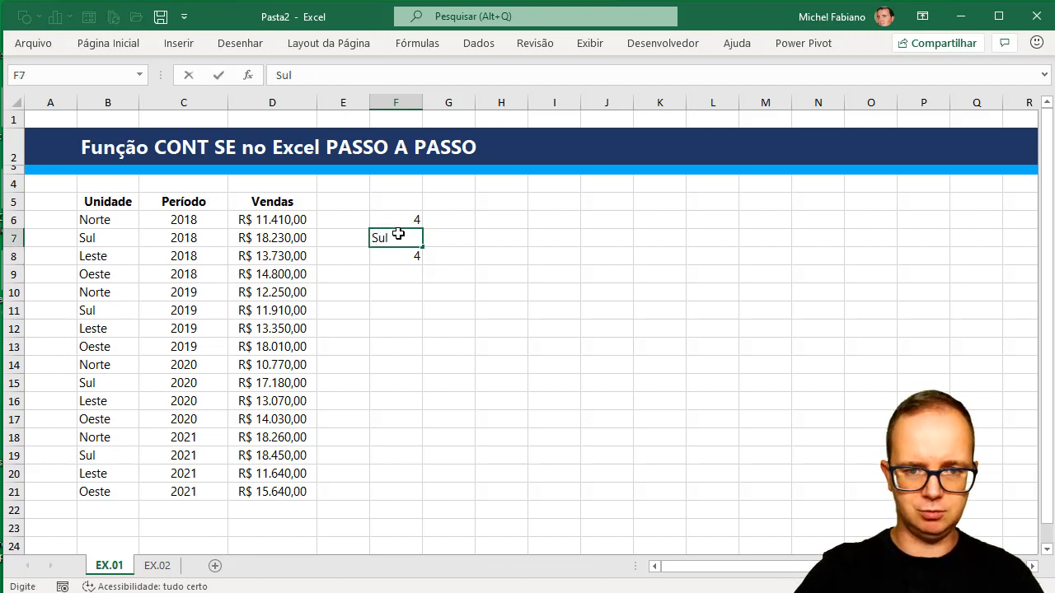
key("Return")
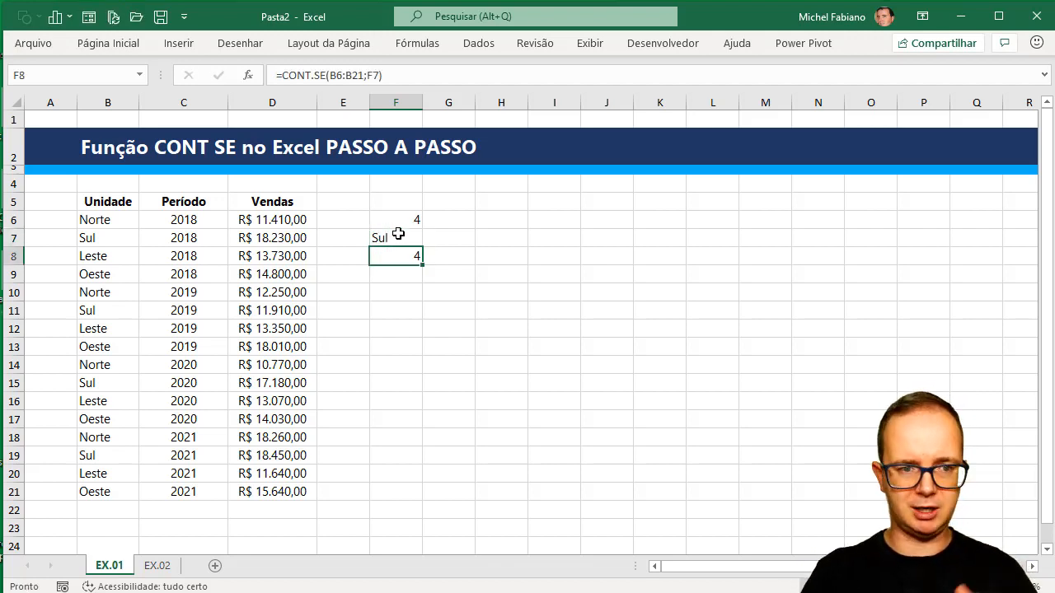
Try changing the unit in B8 to Sul to test the F8 count, and undo the change
left_click(95, 253)
type("Sul")
key("Return")
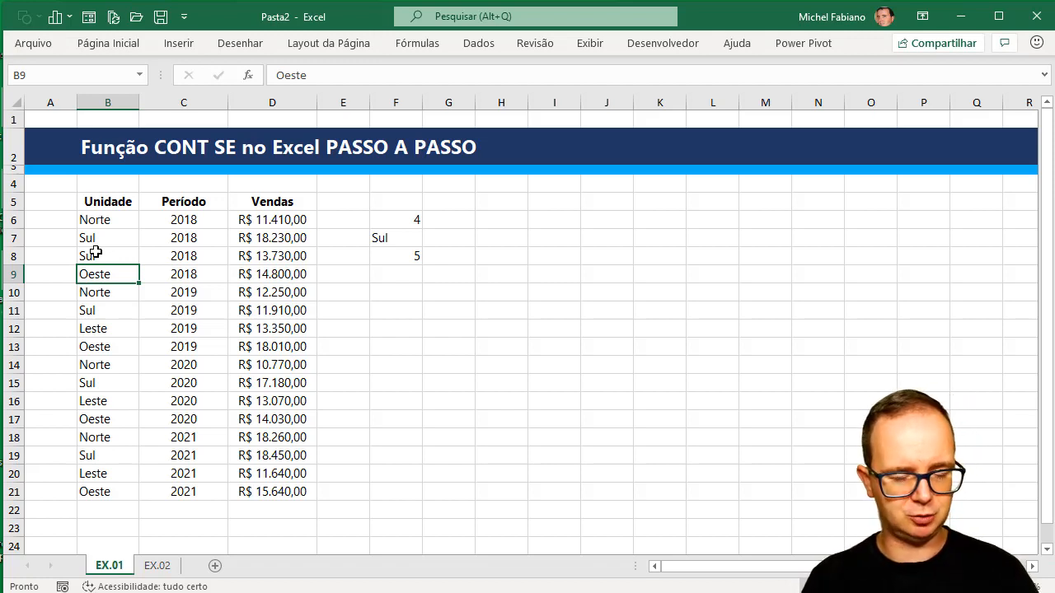
key("ctrl+z")
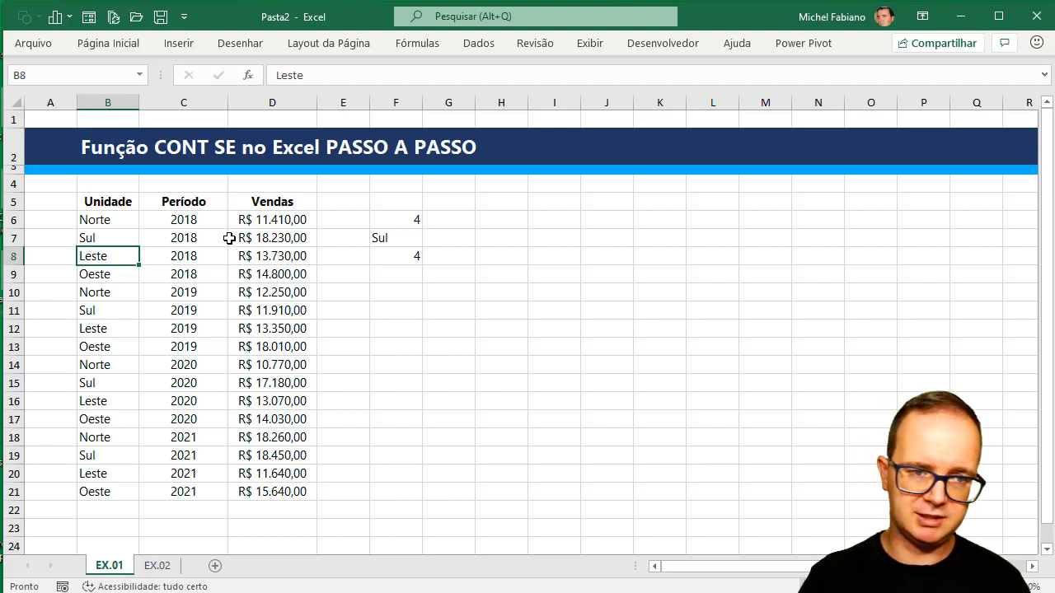
Enter the question "Quantas Vendas são maiores que 12 mil reais" in cell I6 about the Vendas values in D6:D21
left_click_drag(274, 221, 258, 488)
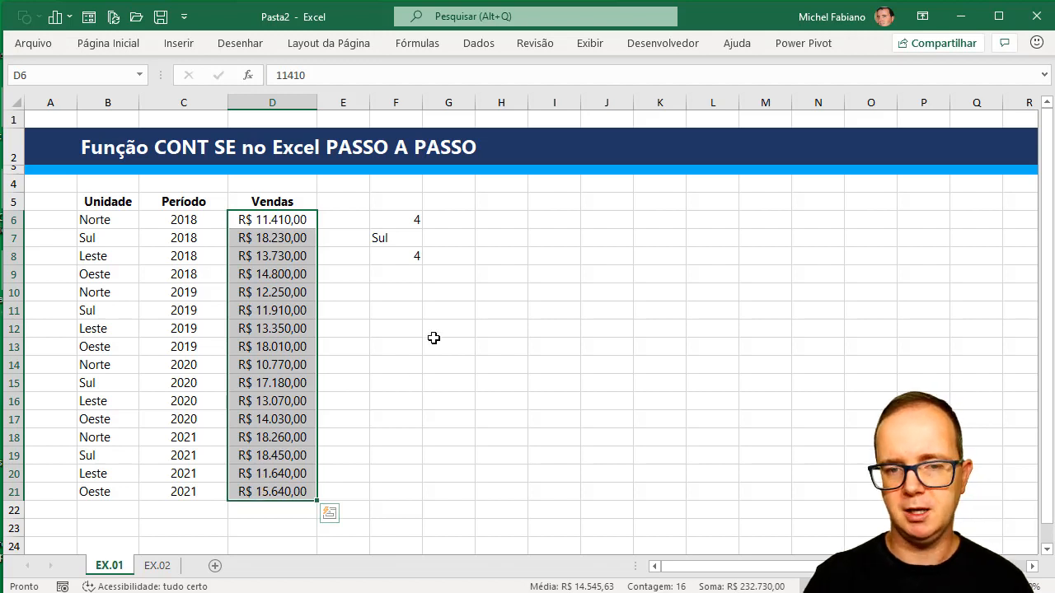
left_click(545, 220)
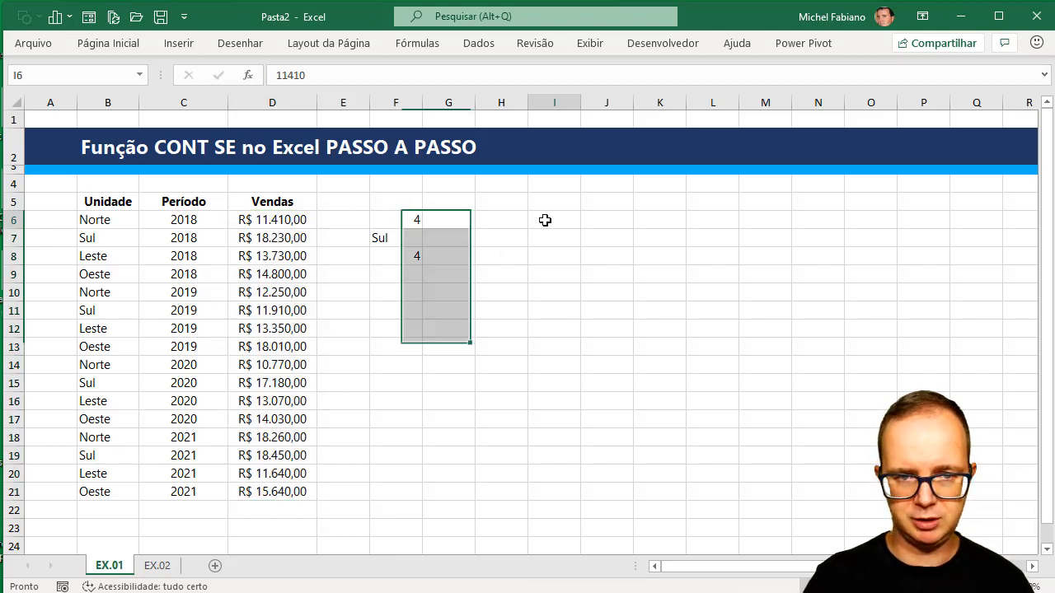
type("Qu")
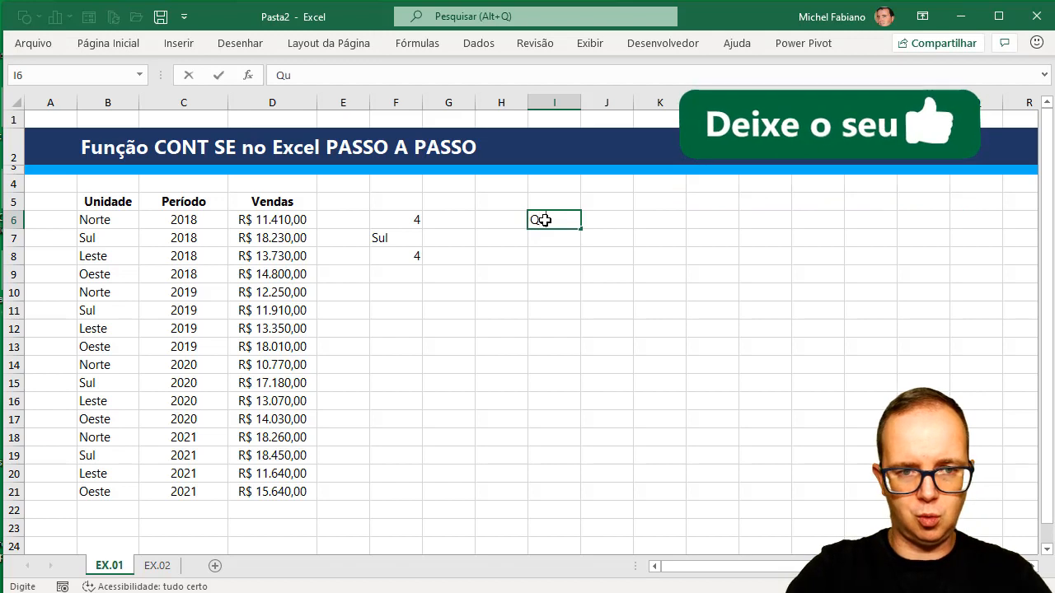
type("antas Vend")
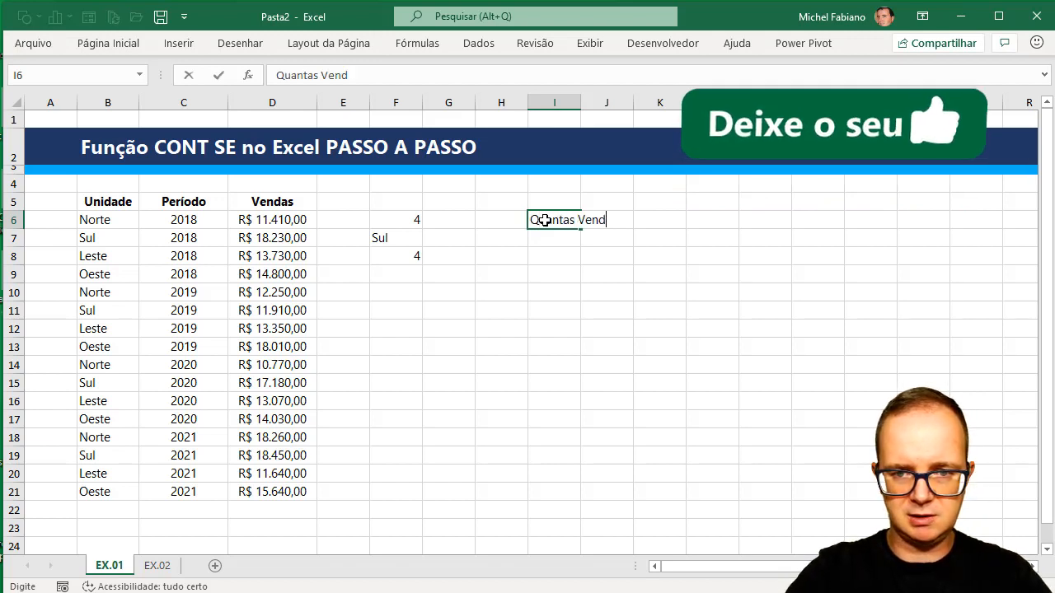
type("as são maiore")
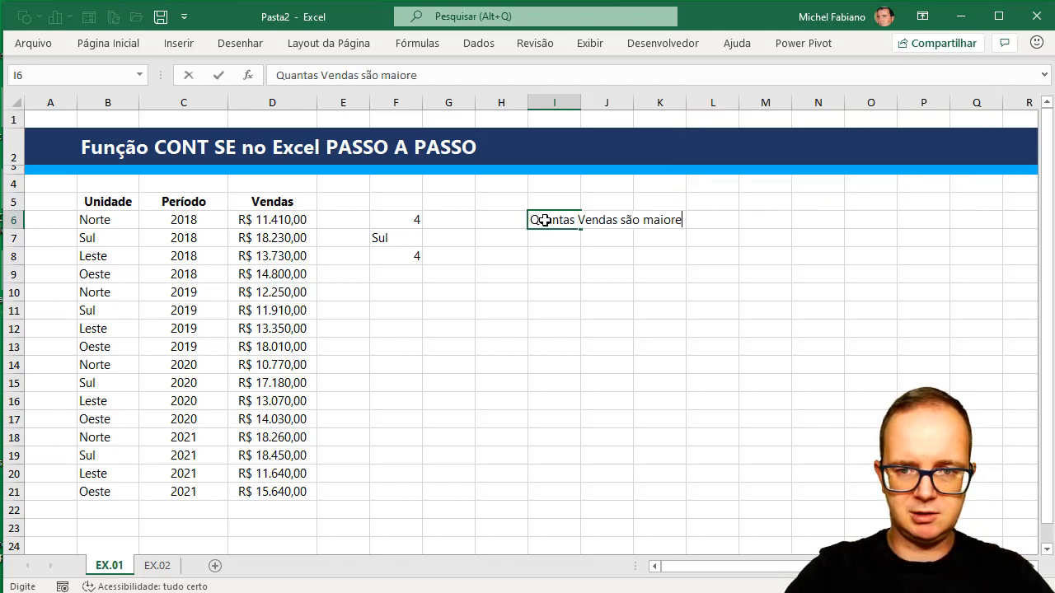
type("s que 13")
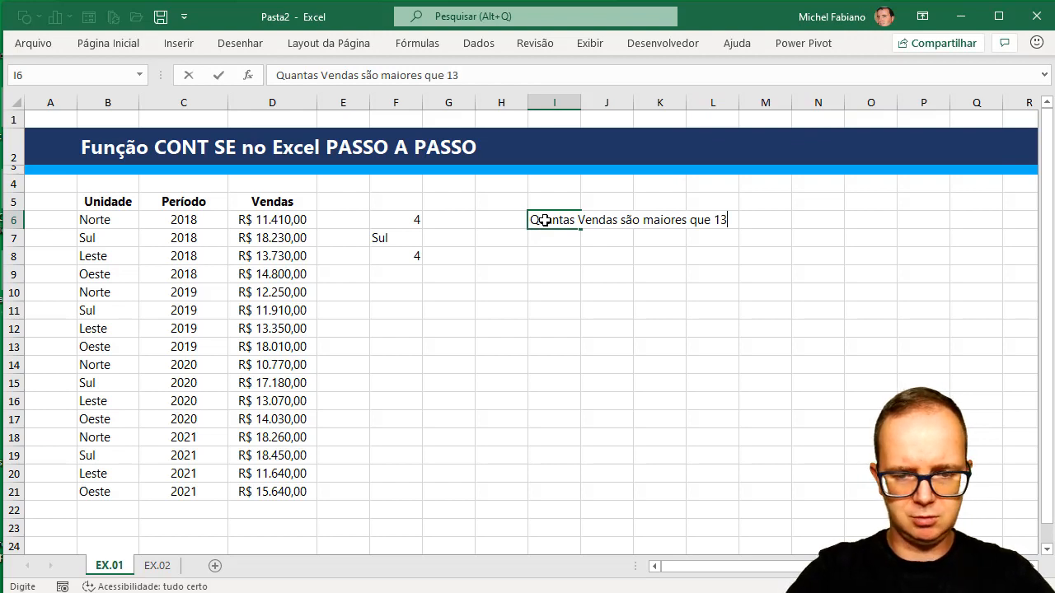
key("BackSpace")
type("2 mil")
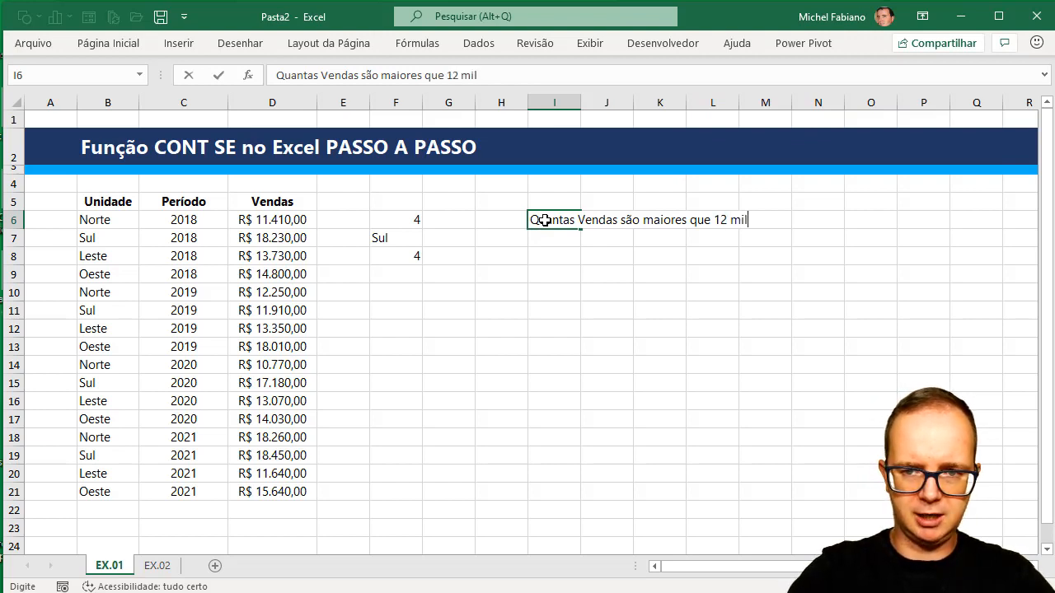
type(" reais")
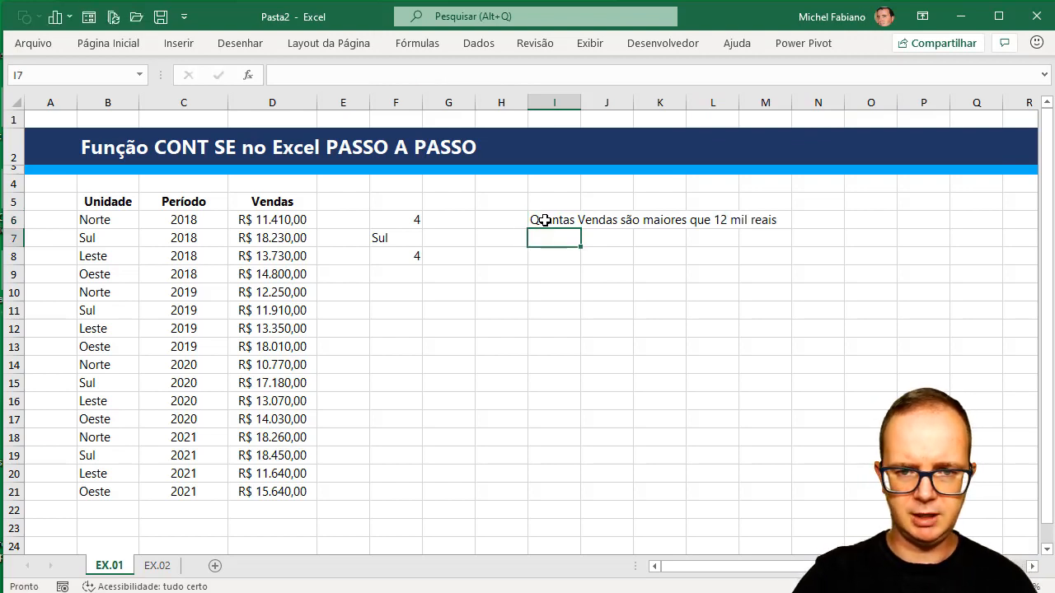
key("Return")
Try entering the formula =cont.se(D6:D21;>12000) in cell I8, with the criterion unquoted
key("Return")
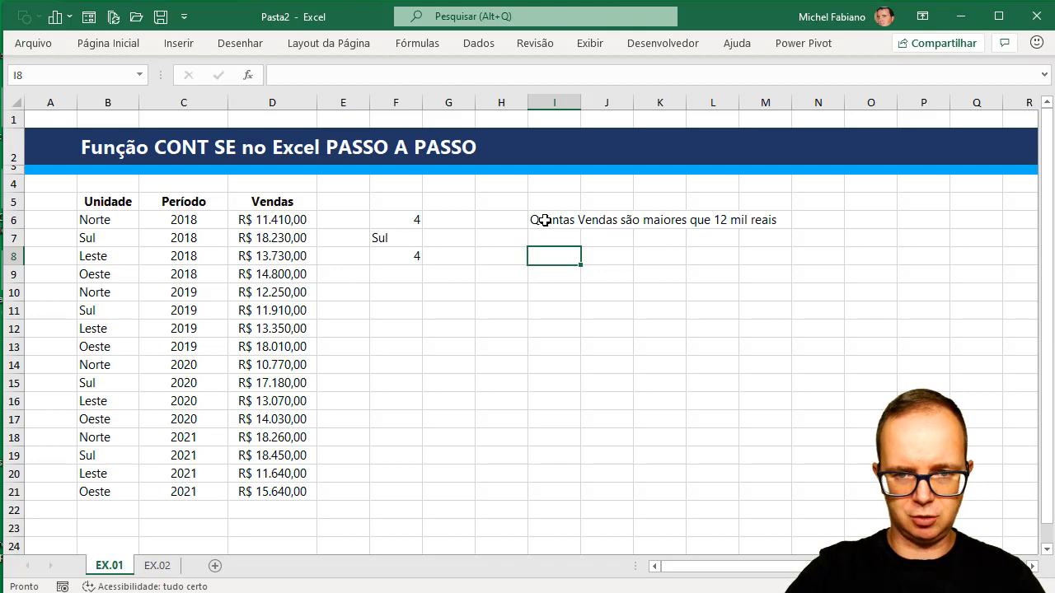
type("=cont.s")
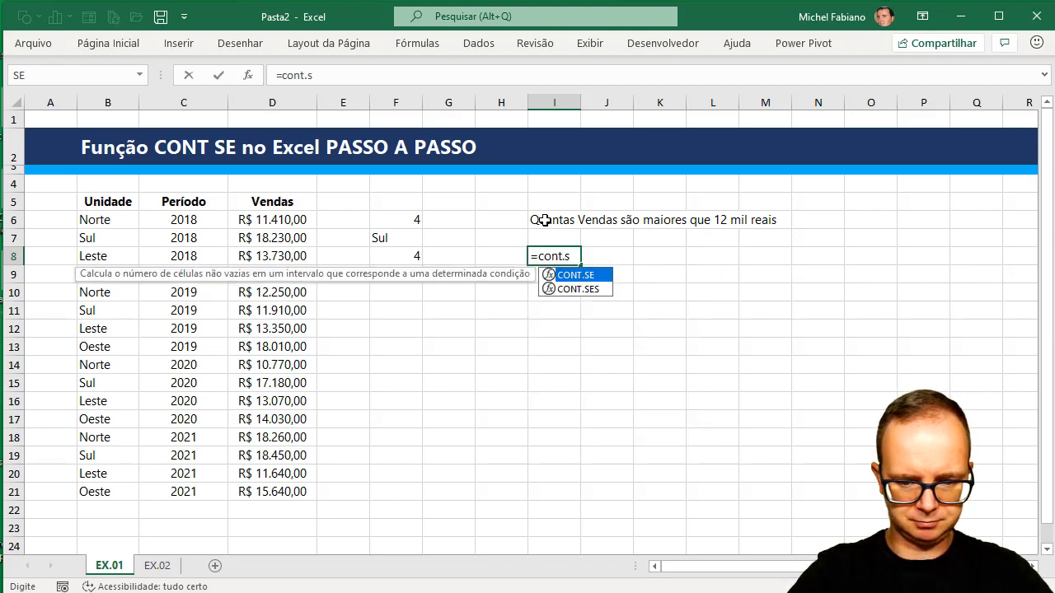
type("e(")
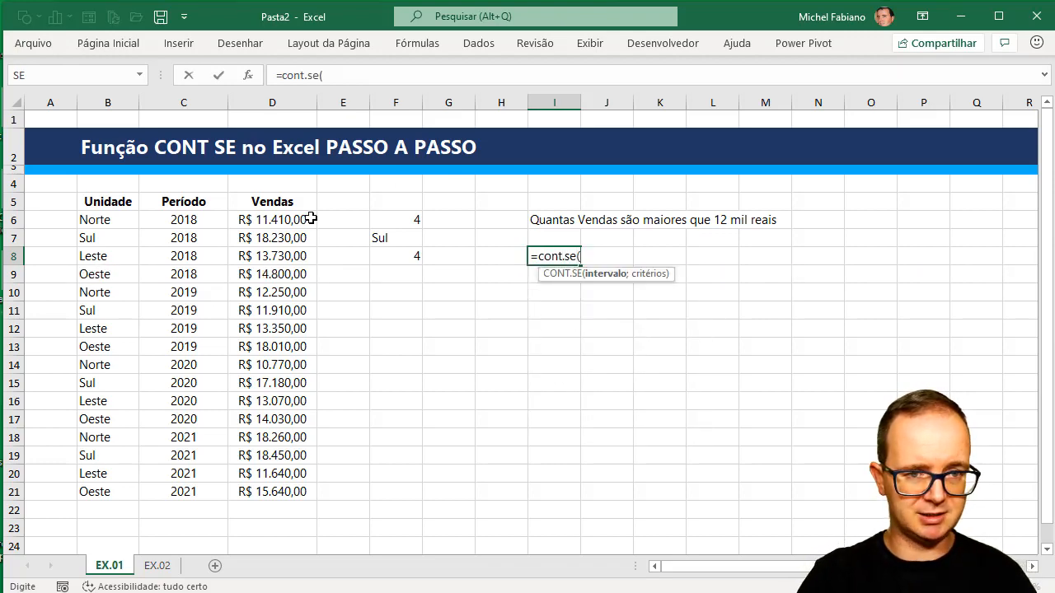
left_click_drag(311, 219, 288, 490)
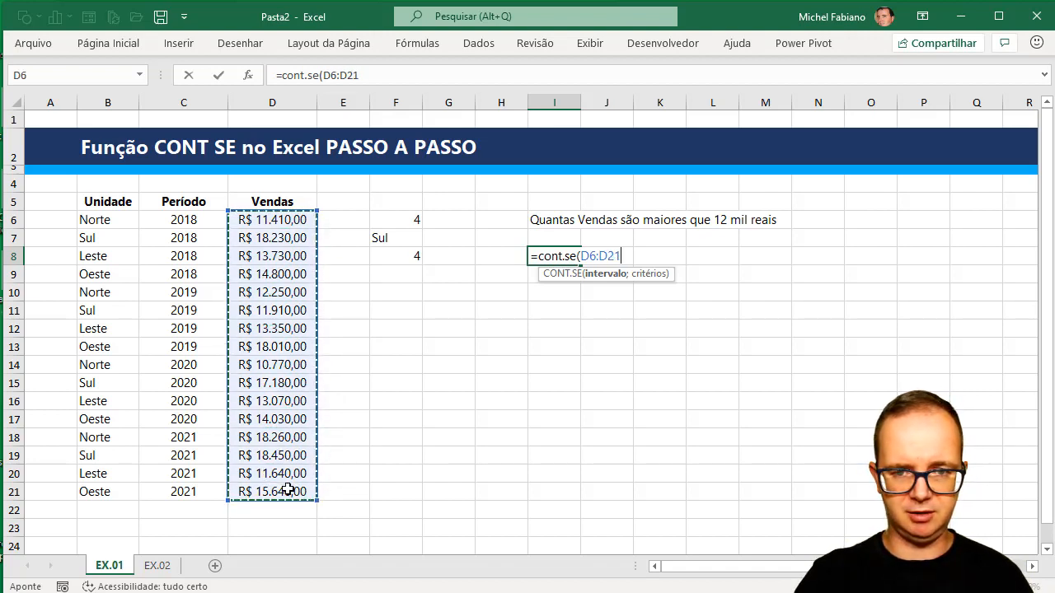
type(";")
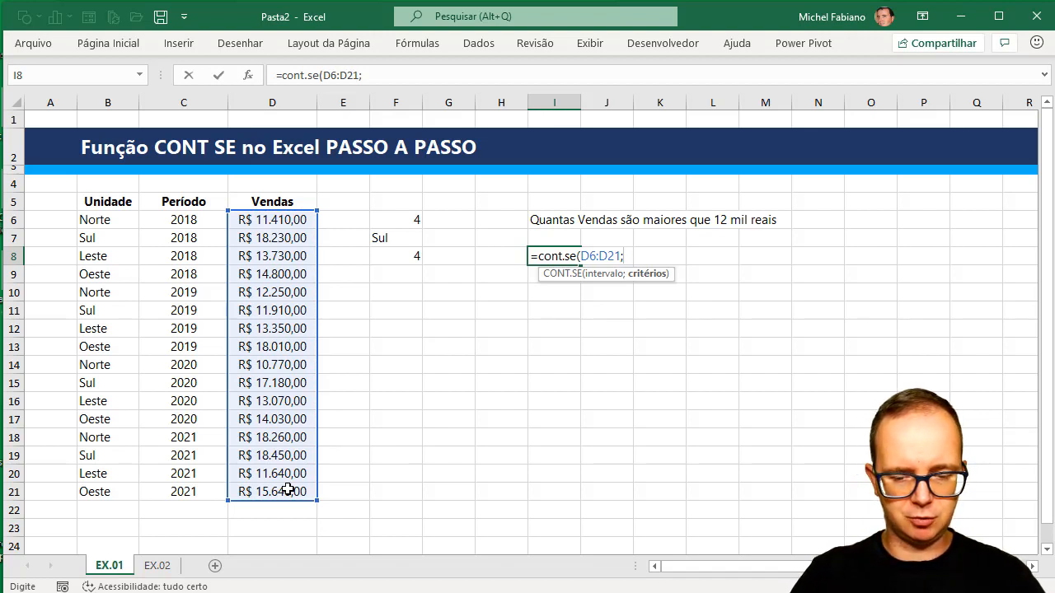
type(">1200")
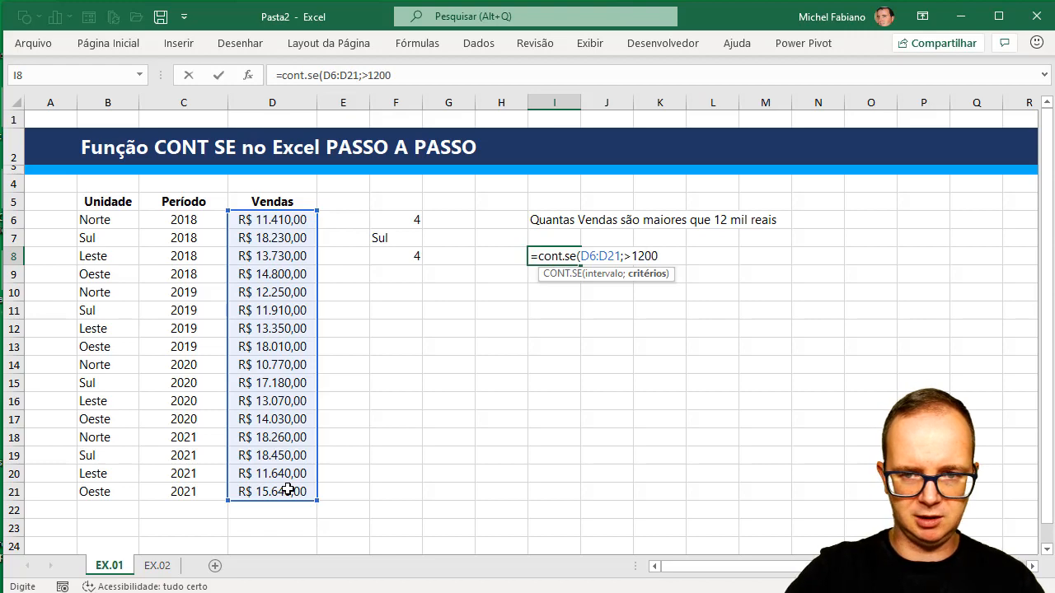
type("0)")
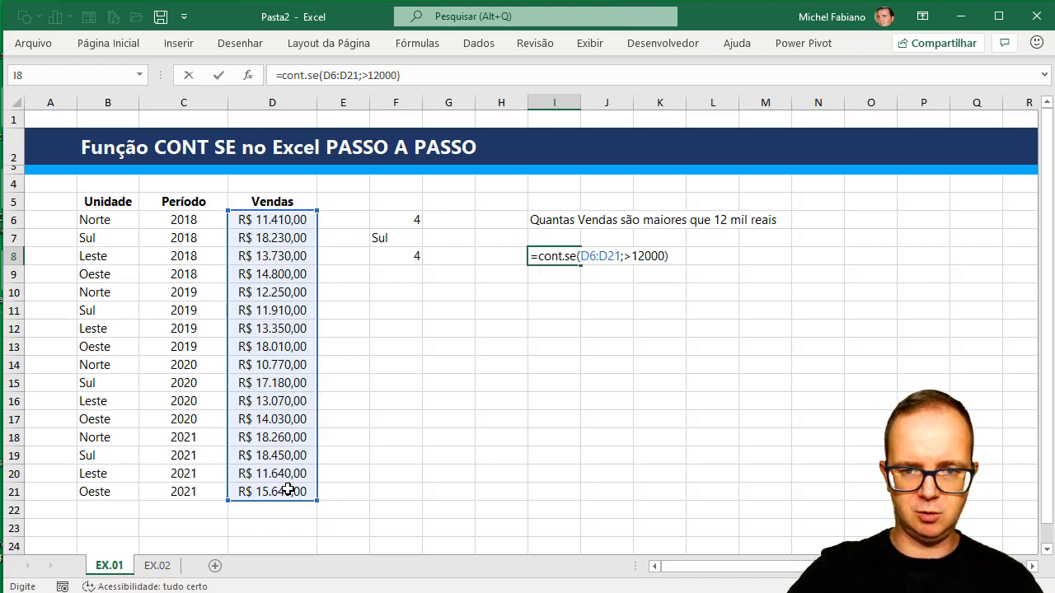
key("Return")
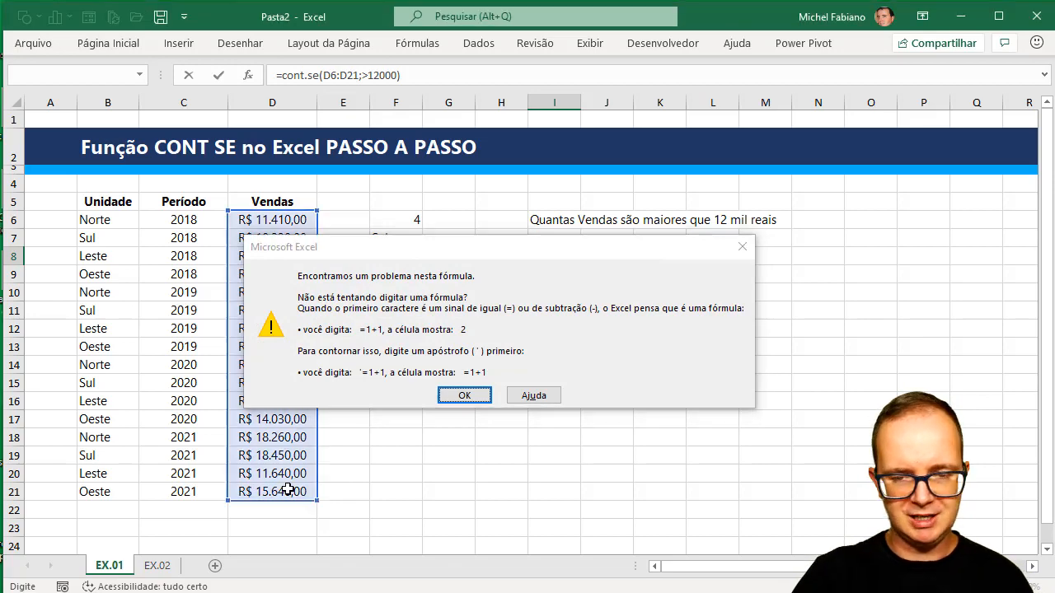
key("Return")
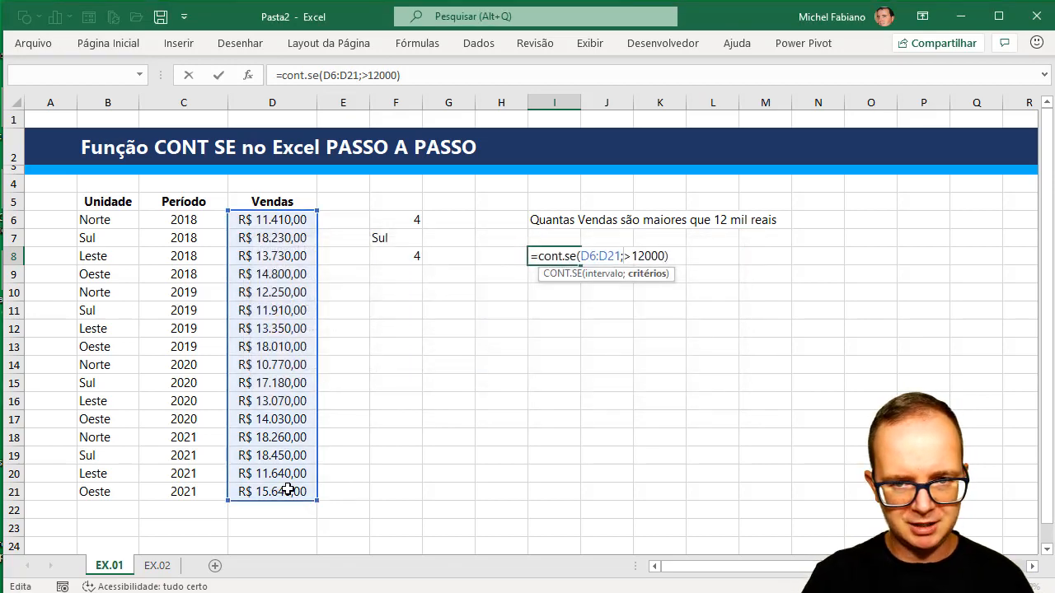
Enclose the >12000 criterion in quotation marks so the I8 formula reads =CONT.SE(D6:D21;">12000")
left_click(628, 255)
type("\"")
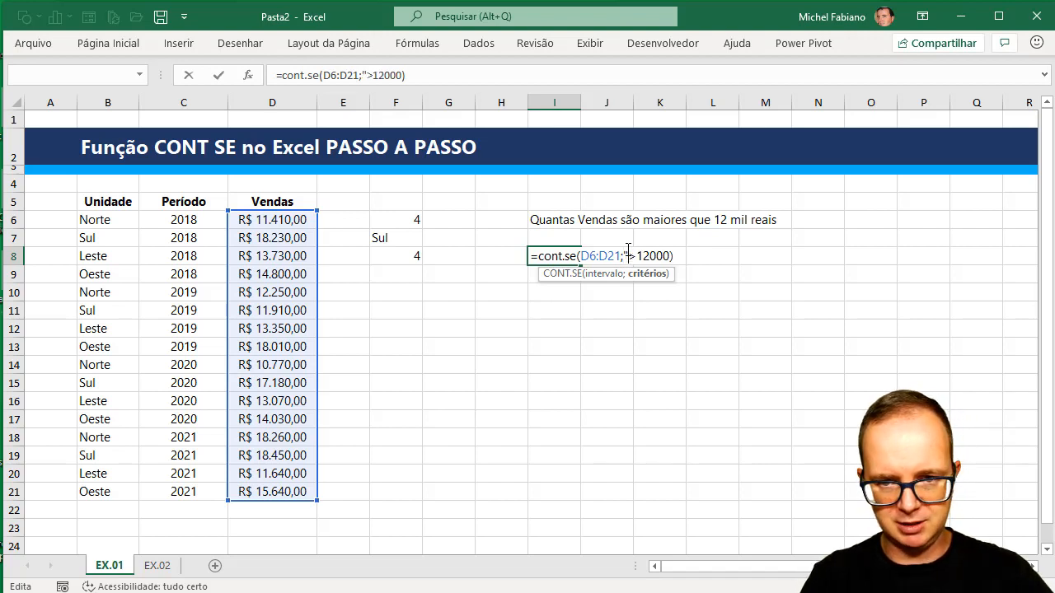
left_click(670, 256)
type("\"")
key("Return")
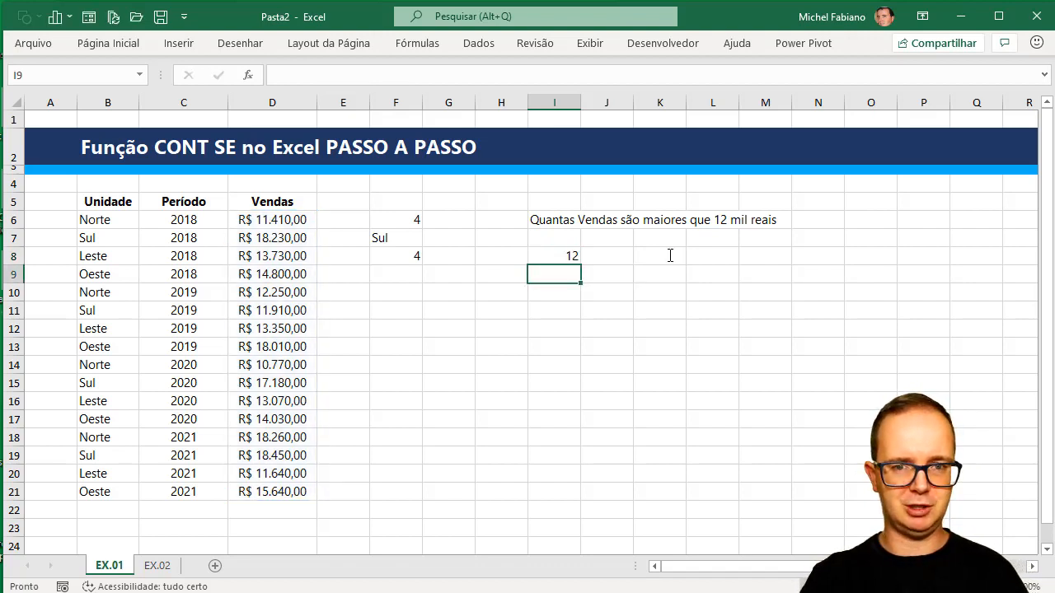
key("Up")
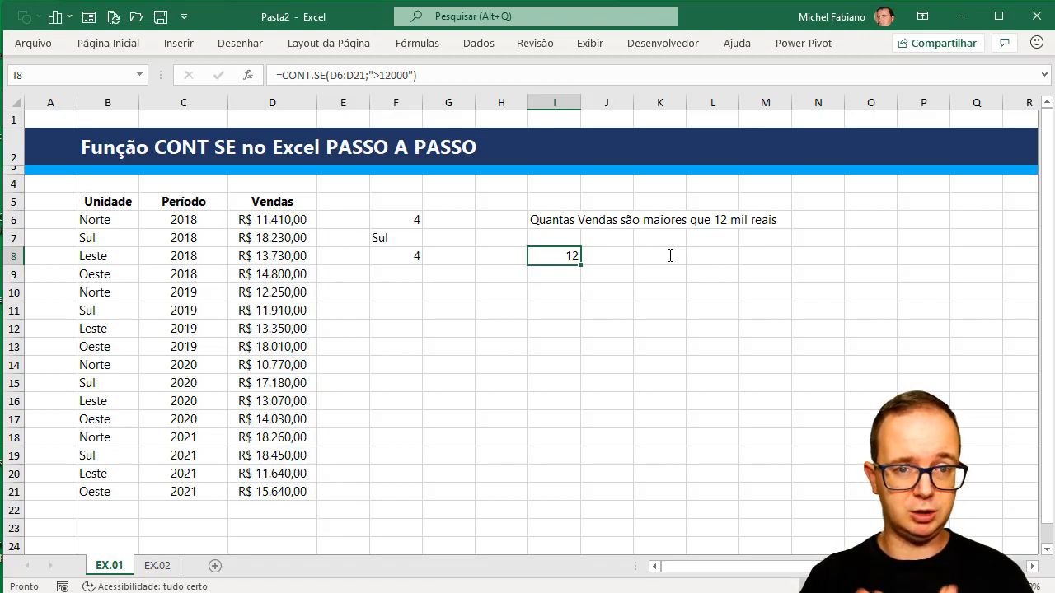
Enter 12000 in cell I9 as the sales threshold
left_click(556, 280)
type("12")
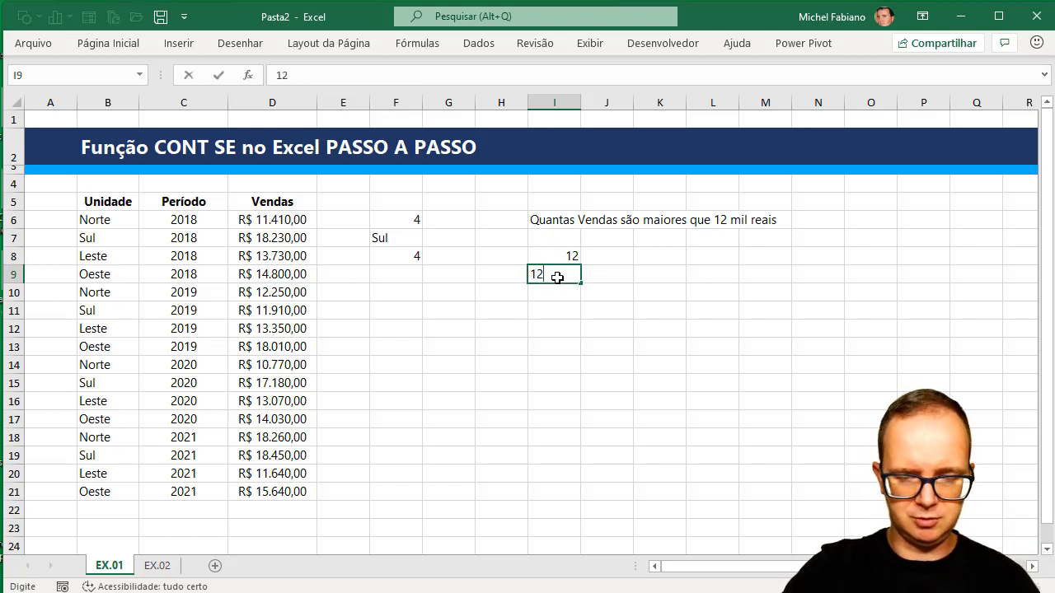
type("000")
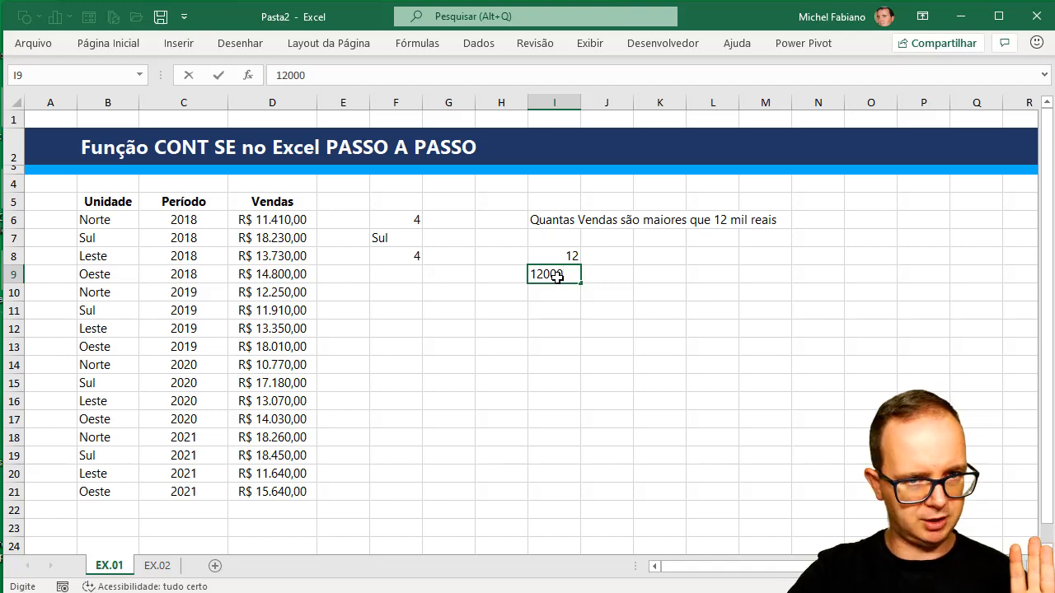
key("Return")
Enter the formula =CONT.SE(D6:D21;">I9") in cell I10, with the I9 reference inside the quotation marks
type("=cont")
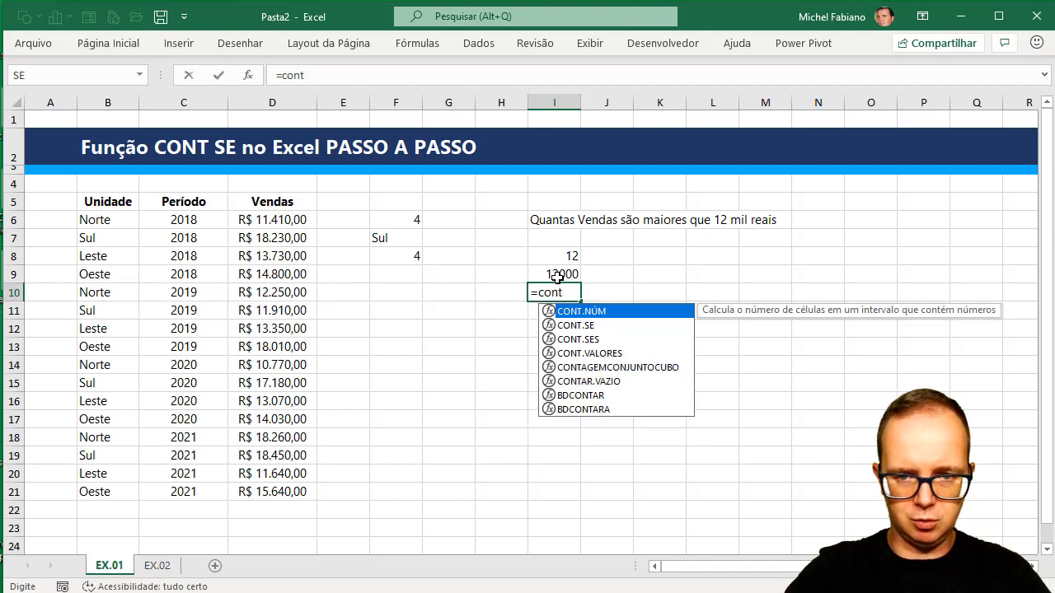
type(".se(")
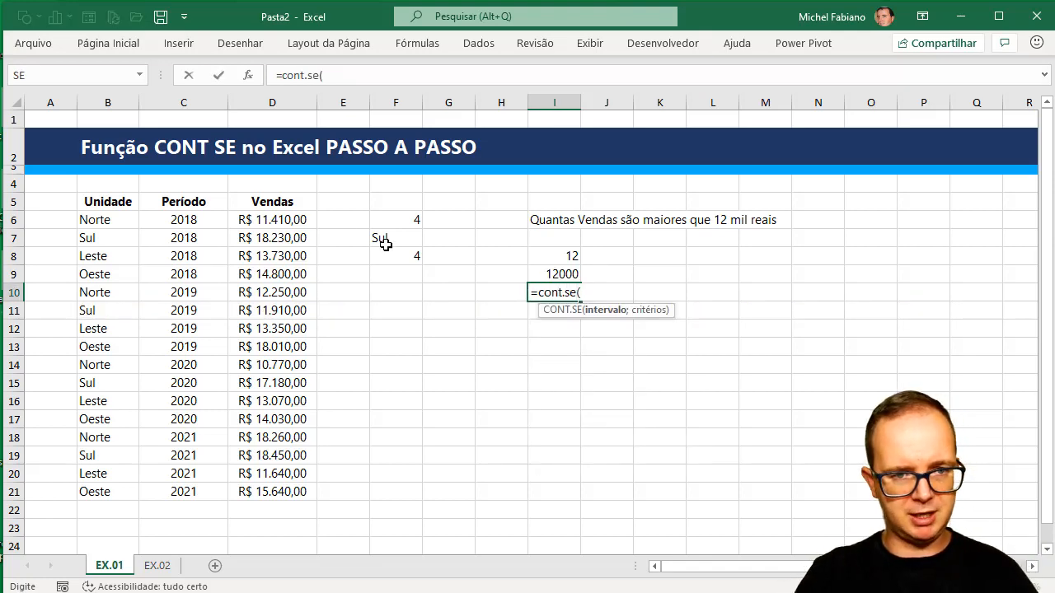
left_click_drag(284, 217, 270, 484)
type(";")
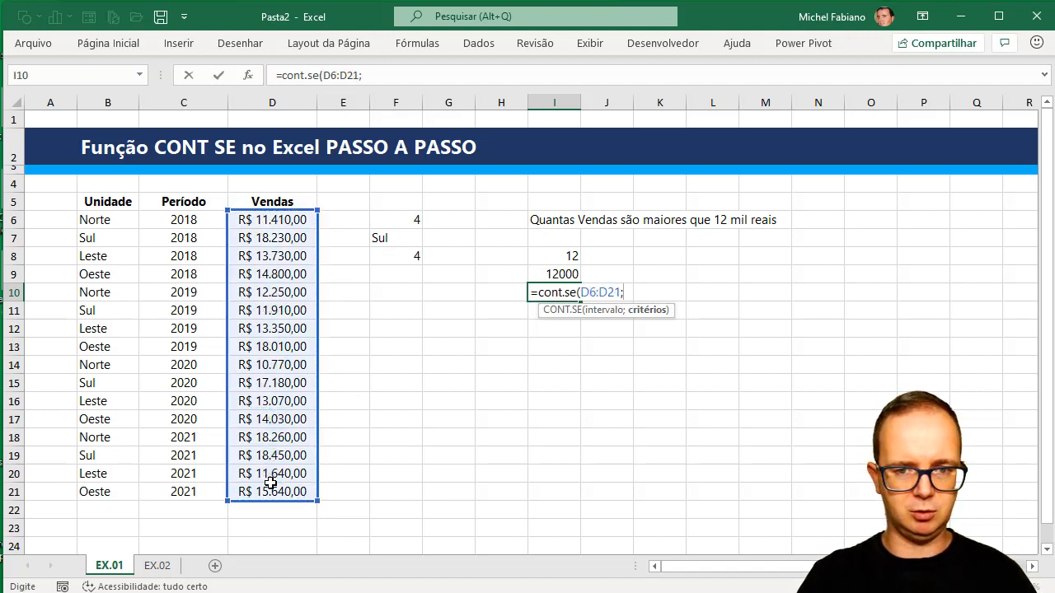
type("\"")
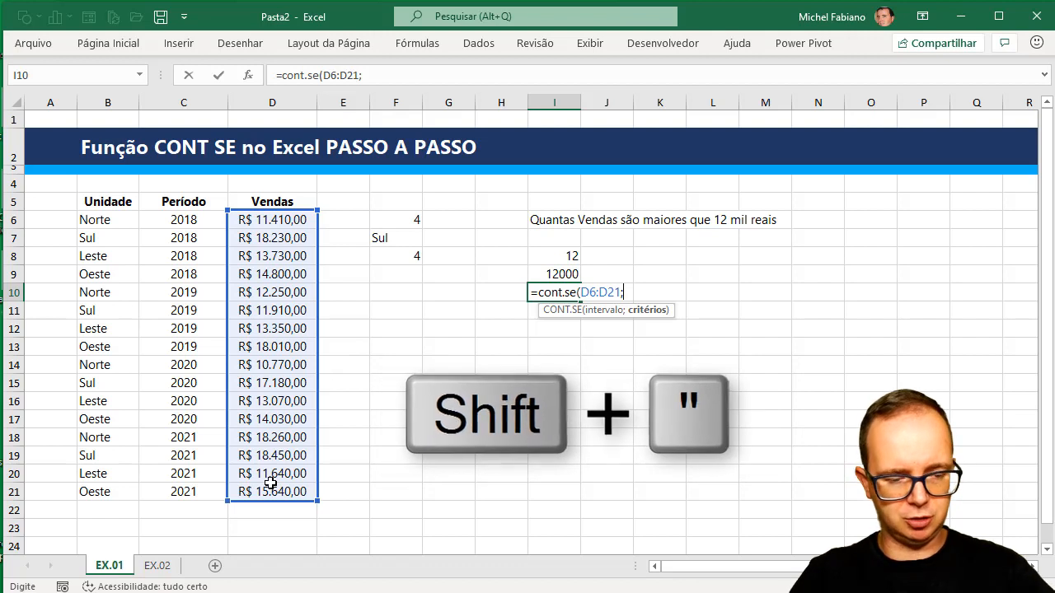
type(">")
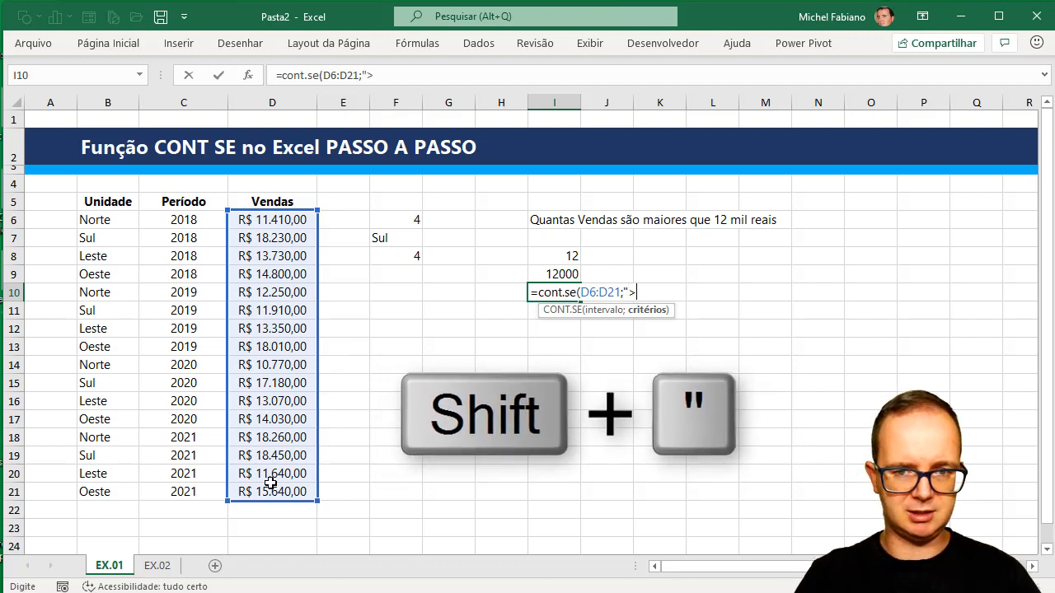
left_click(569, 275)
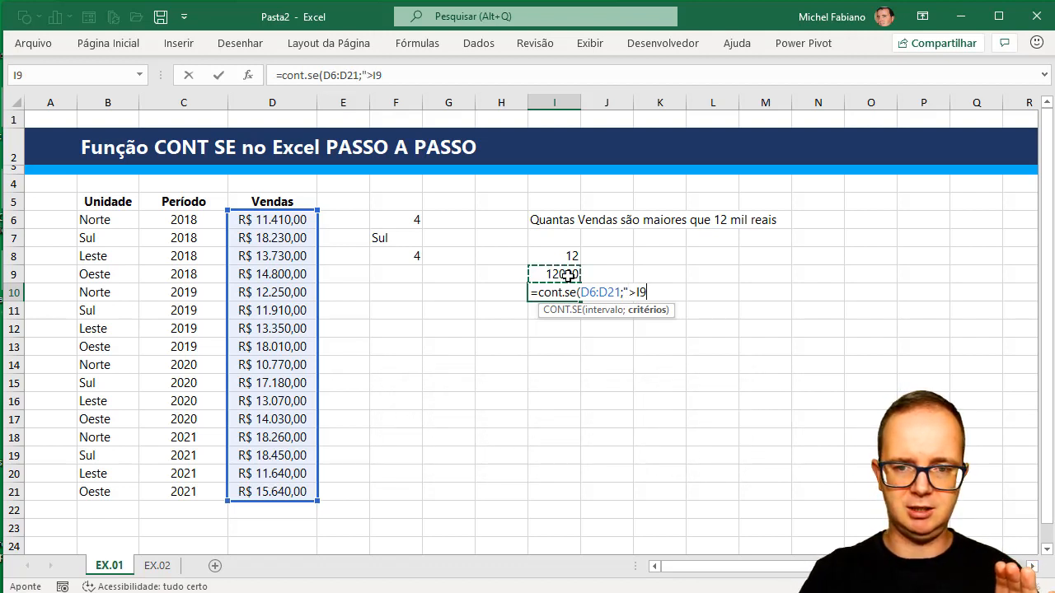
type("\")")
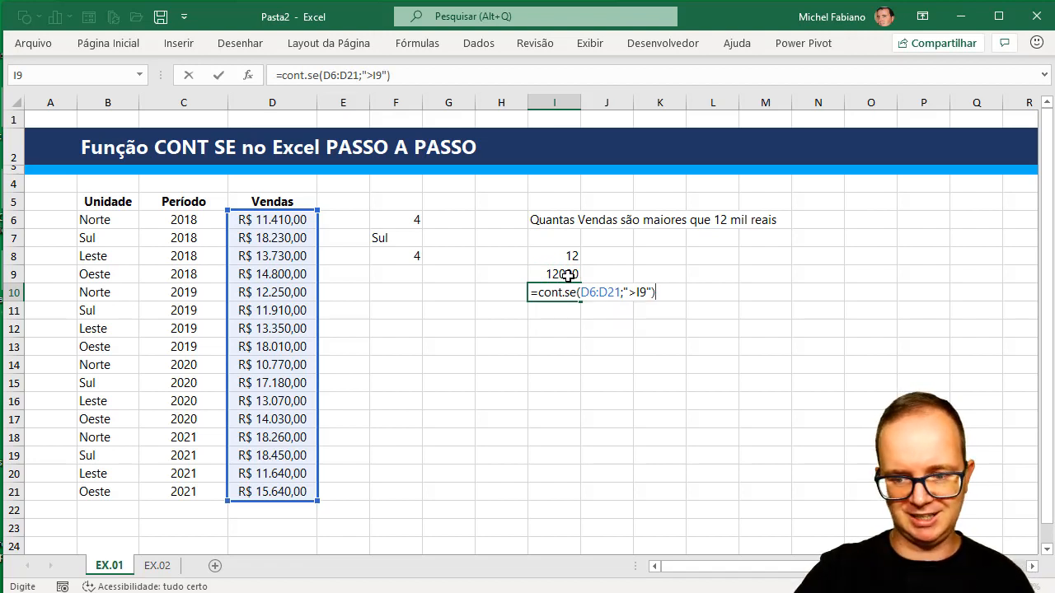
key("Return")
key("Up")
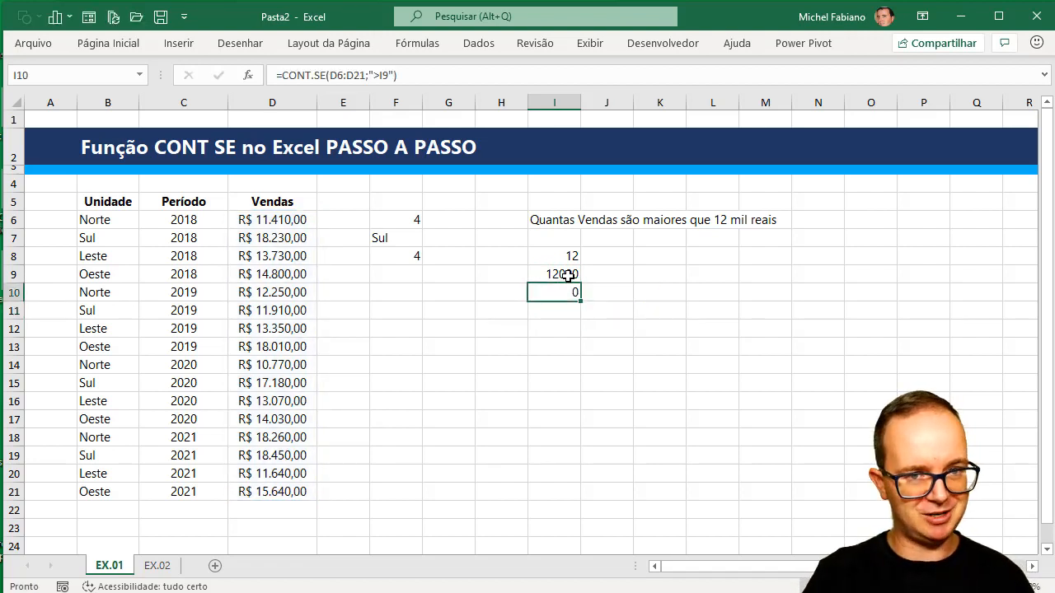
Correct the I10 formula to =CONT.SE(D6:D21;">"&I9), joining the quoted operator to the cell reference
double_click(570, 294)
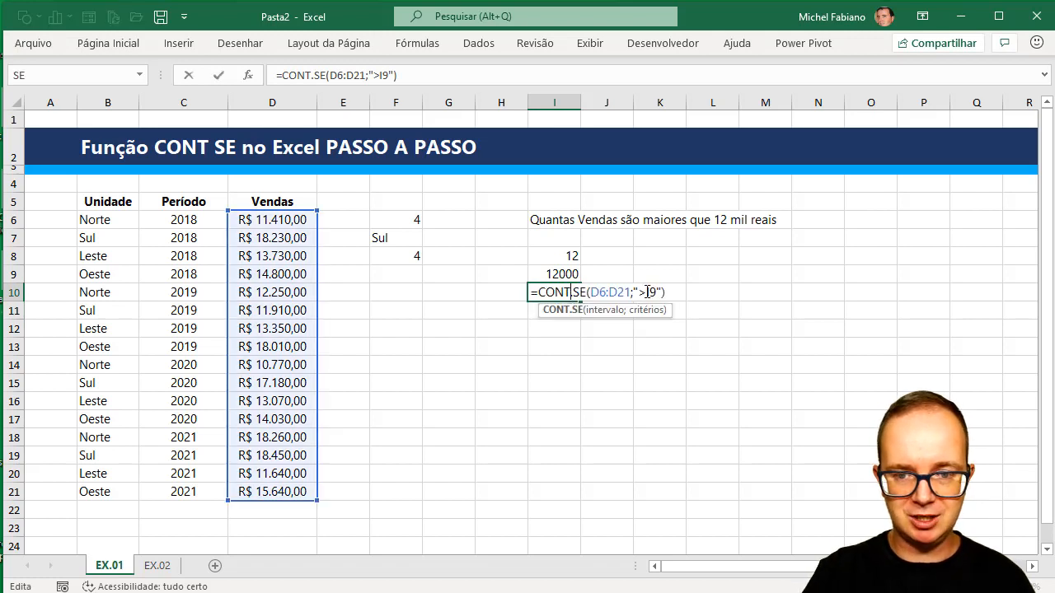
left_click(647, 291)
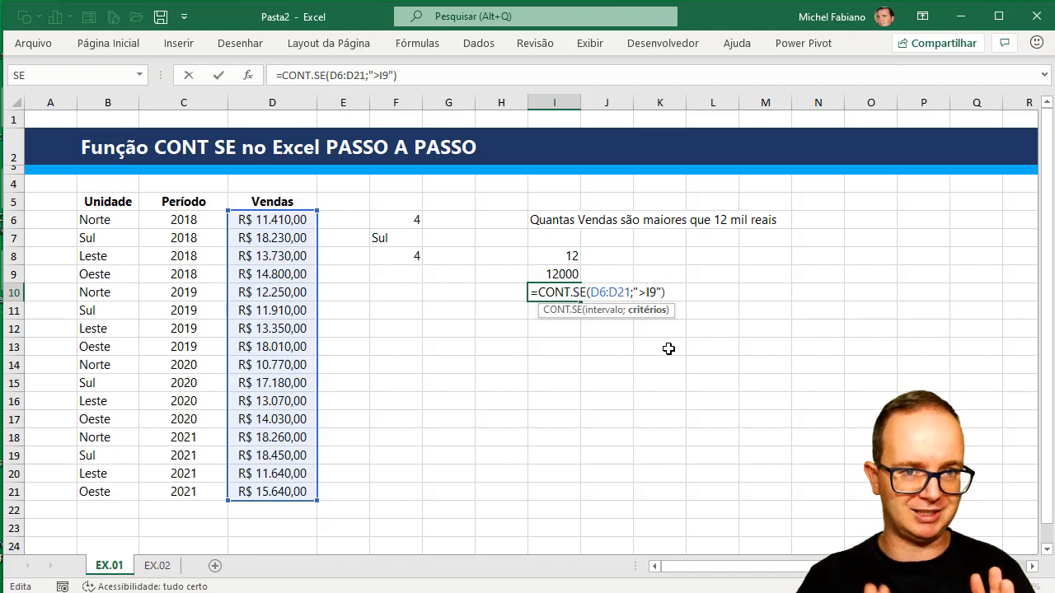
type("\"")
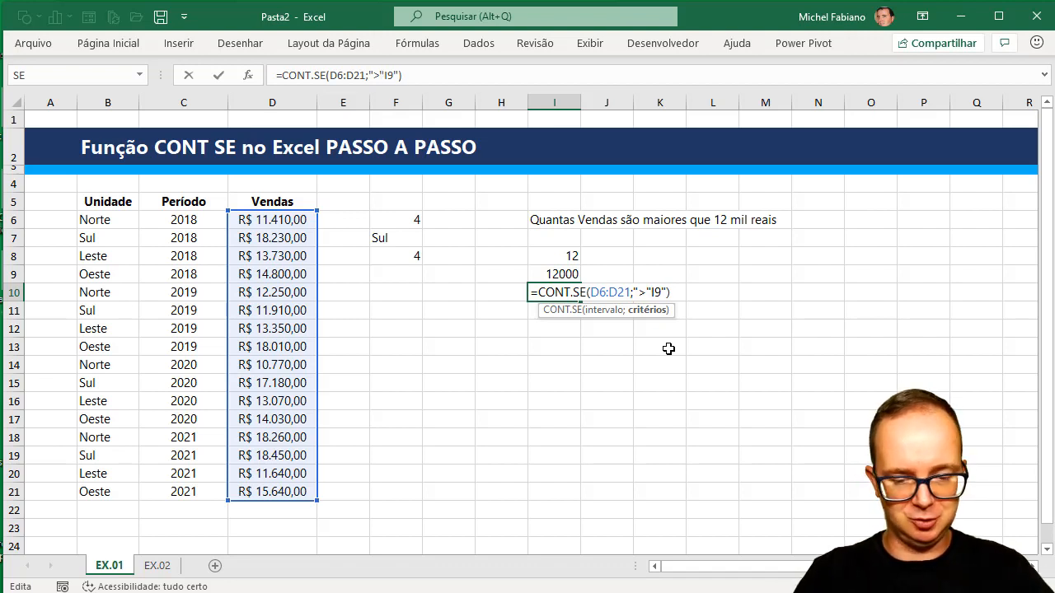
type("&")
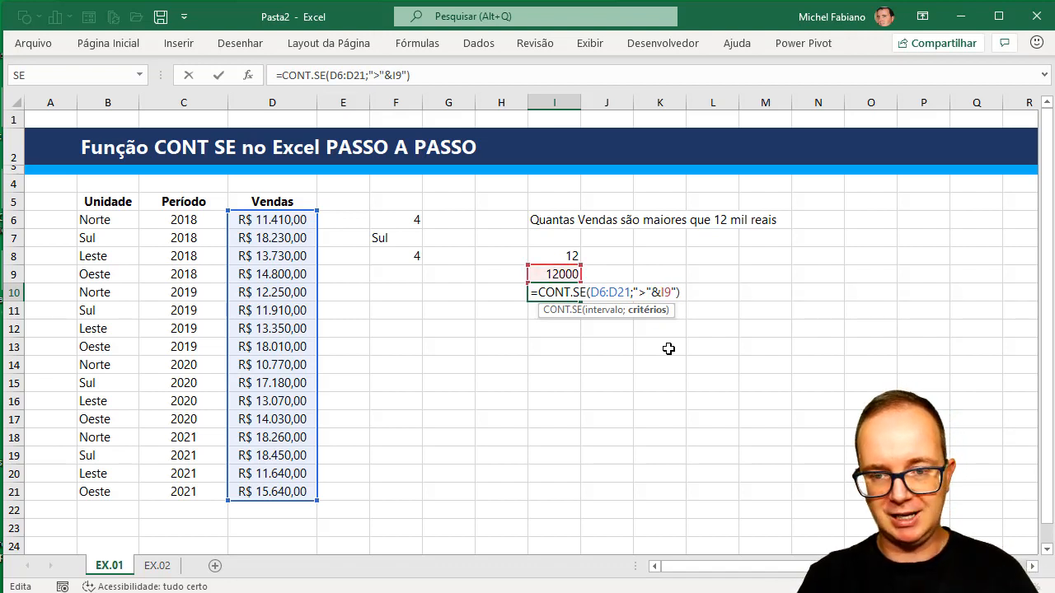
left_click(675, 291)
key("BackSpace")
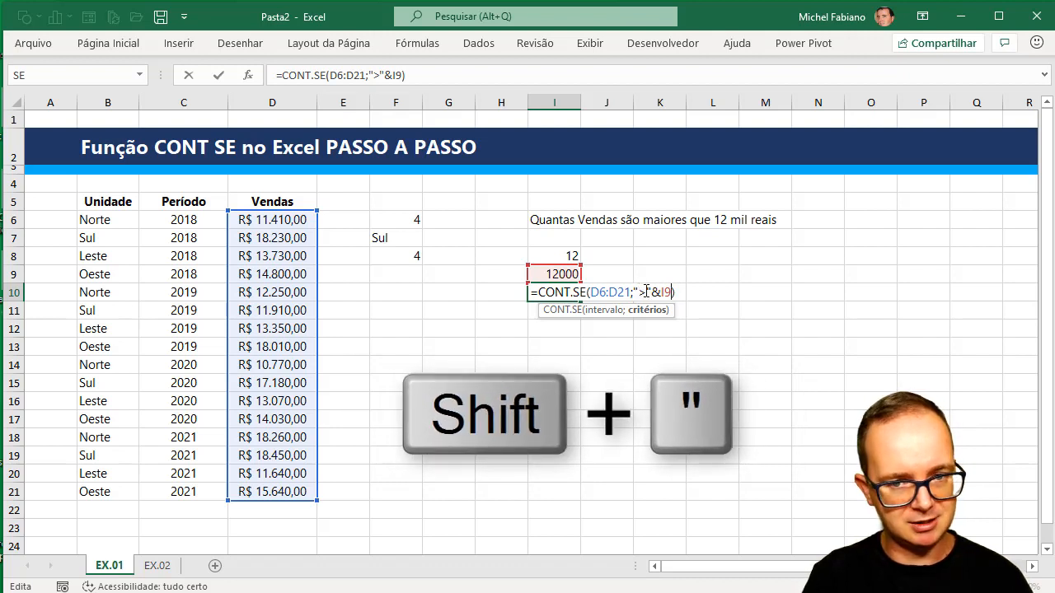
type(">")
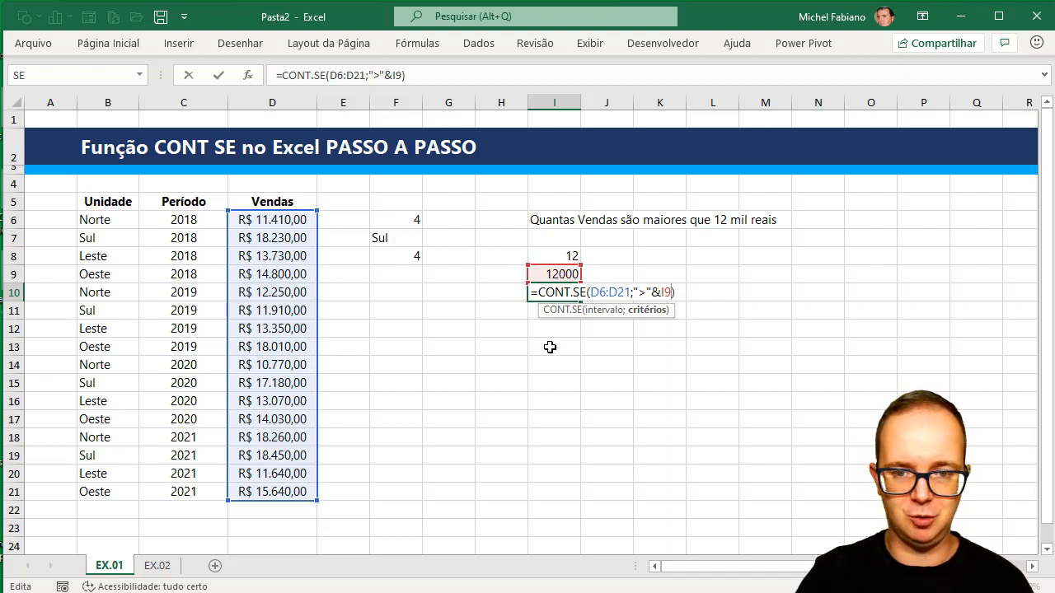
key("Return")
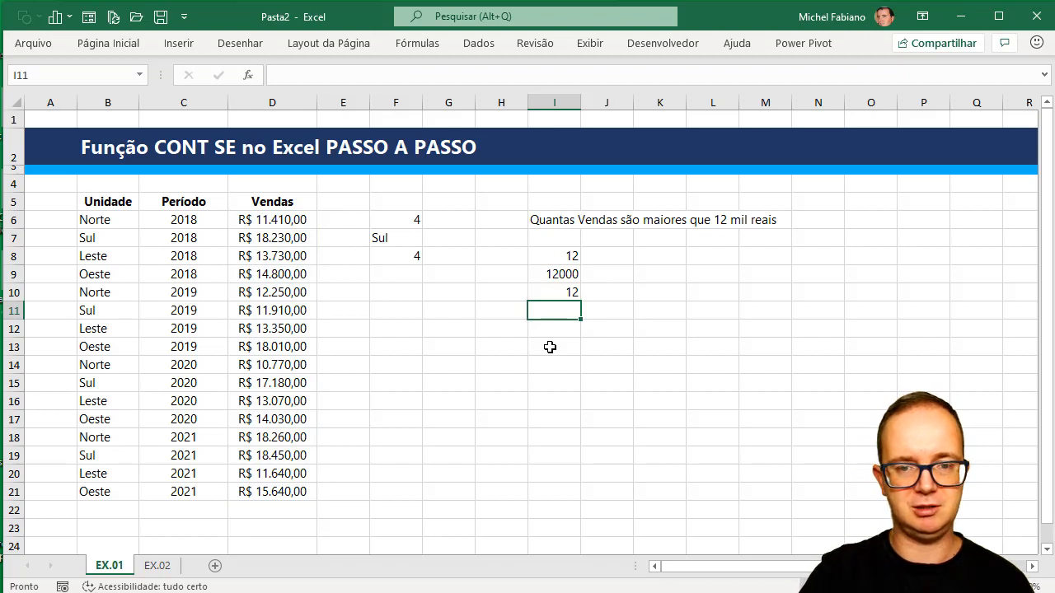
Change the sales threshold in cell I9 to 15000
left_click(554, 276)
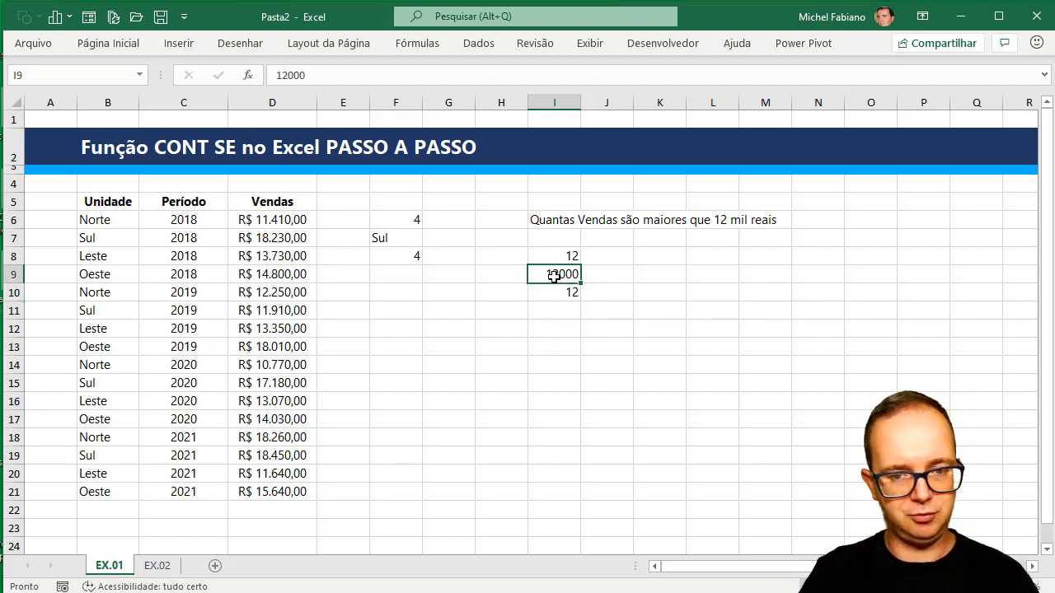
type("15")
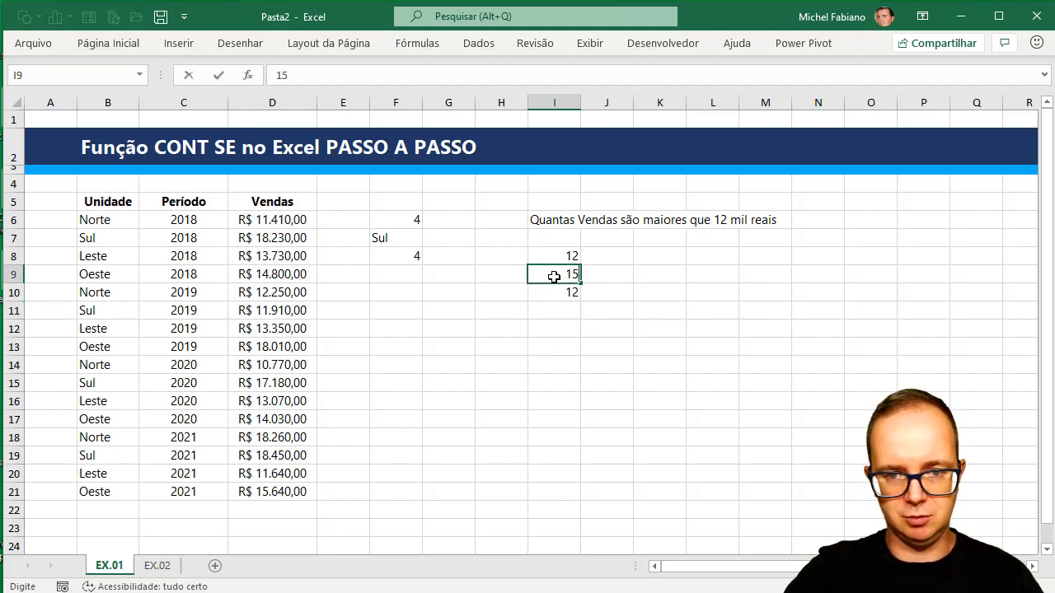
type("000")
key("Return")
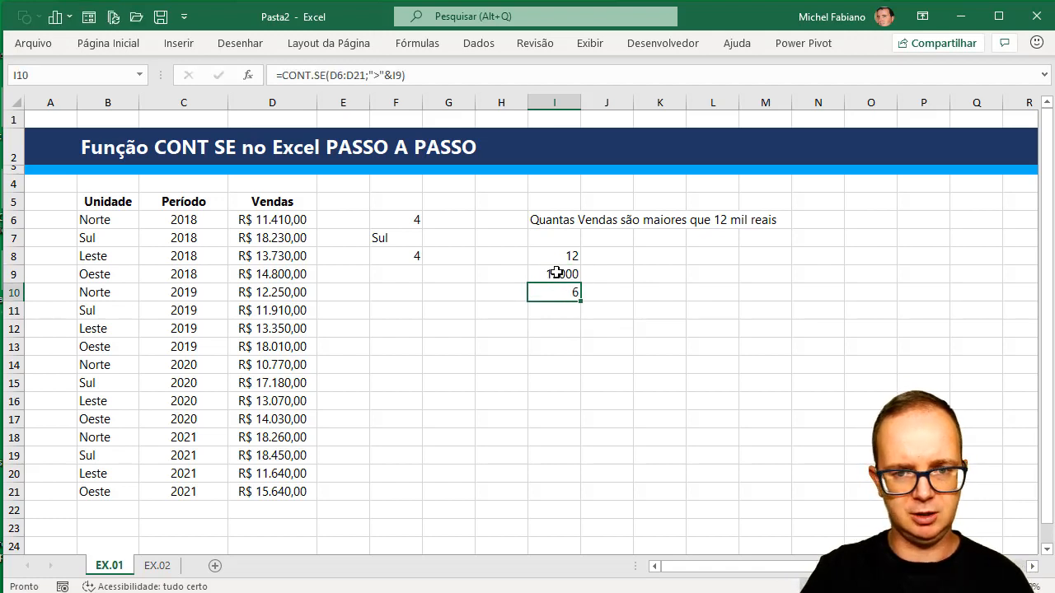
Change the criterion in the I8 formula to ">15000" so it reads =CONT.SE(D6:D21;">15000")
left_click(557, 271)
double_click(564, 256)
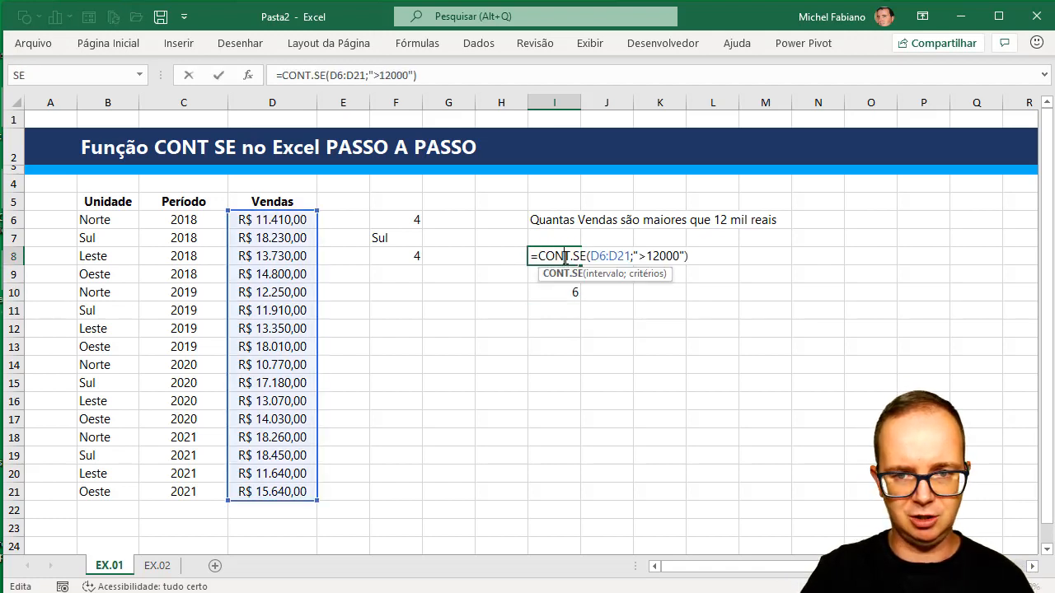
left_click(660, 256)
key("BackSpace")
type("5")
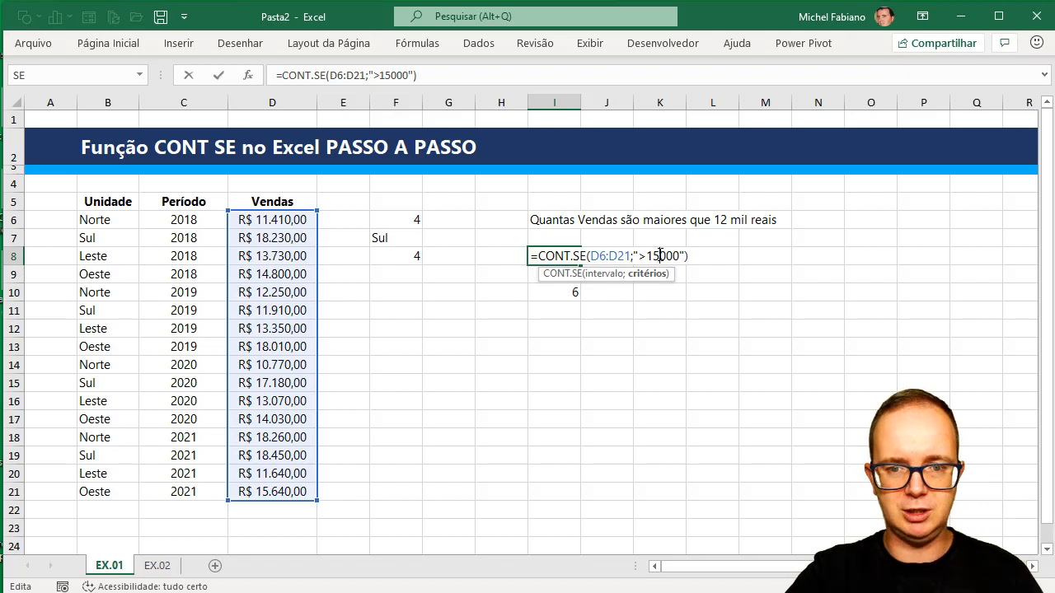
key("Return")
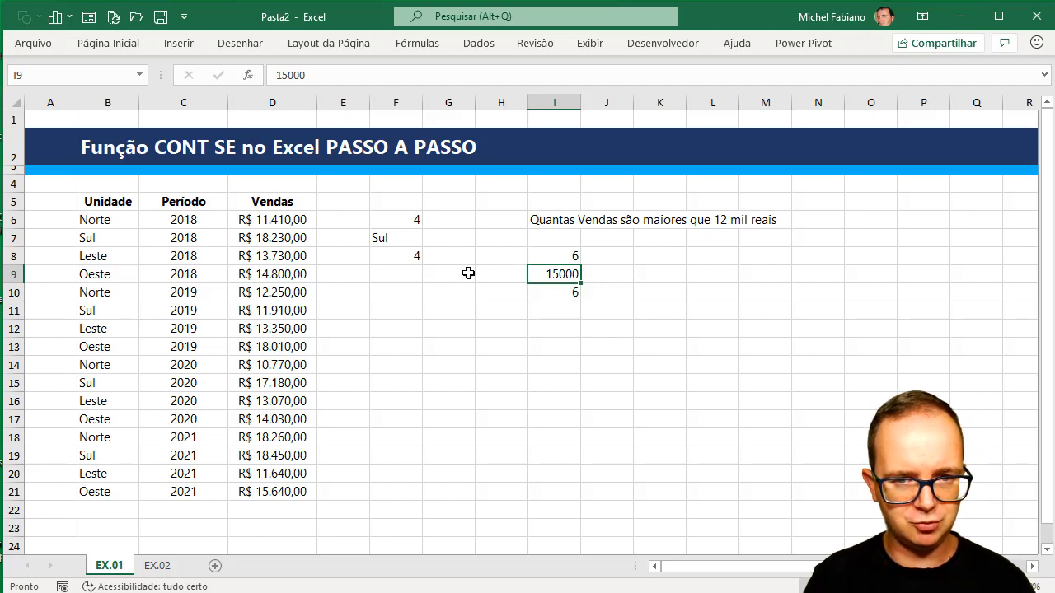
Enter the greater-than operator > as text in cell H6, beside the sales question
left_click(501, 219)
type(">")
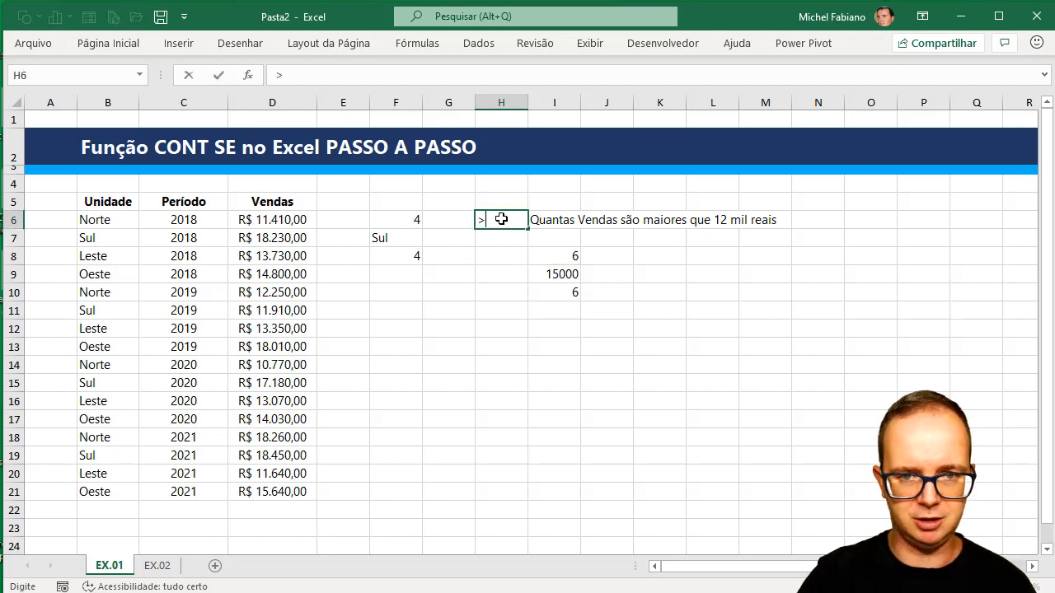
key("Return")
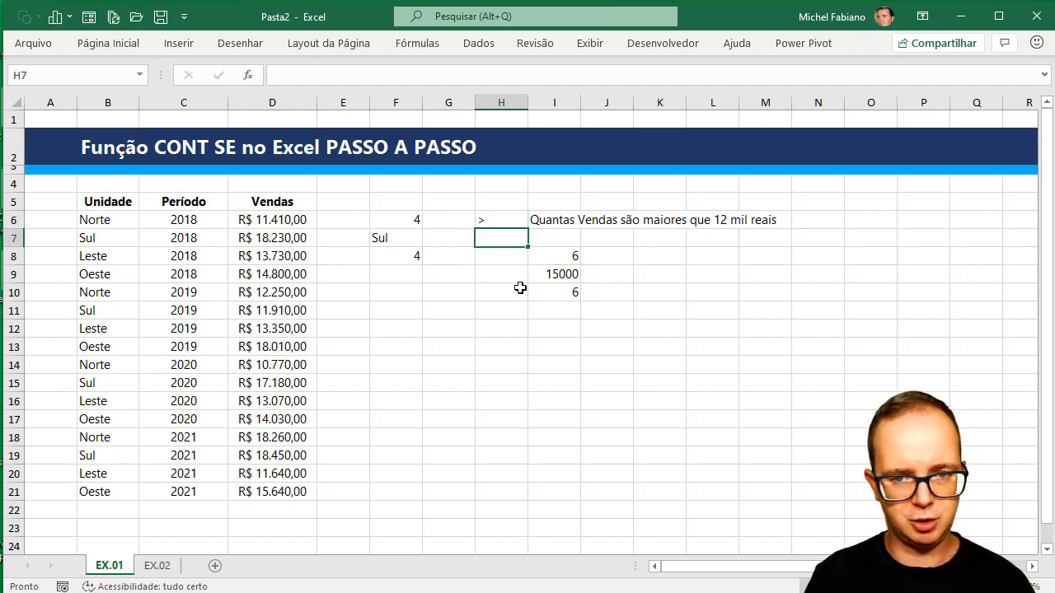
List the comparison operators <, >=, =, <> and <= down cells H11 to H15
left_click(506, 310)
type("<")
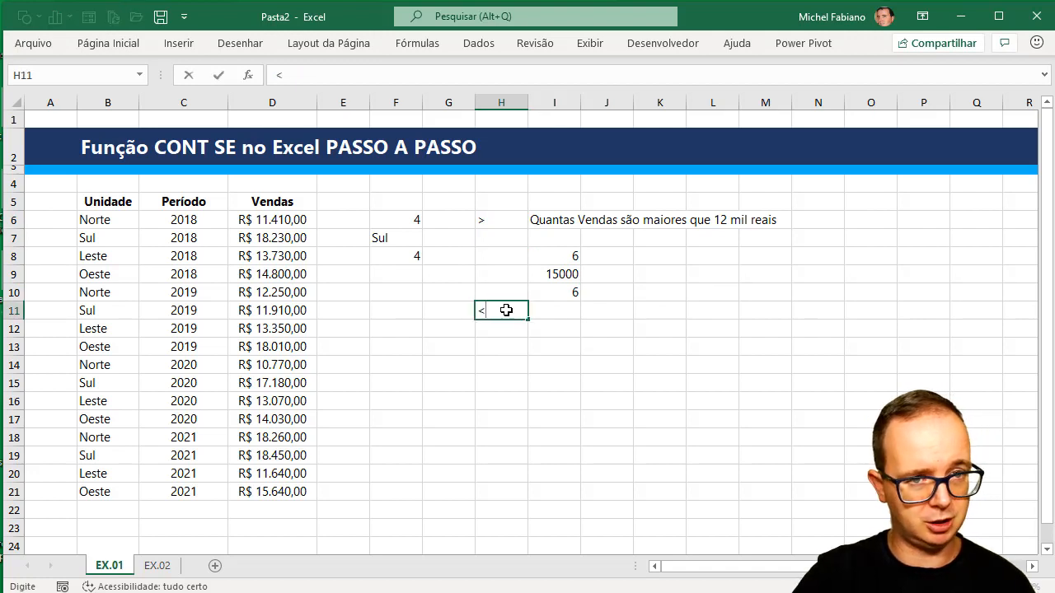
key("Return")
type(">=")
key("Return")
type("=")
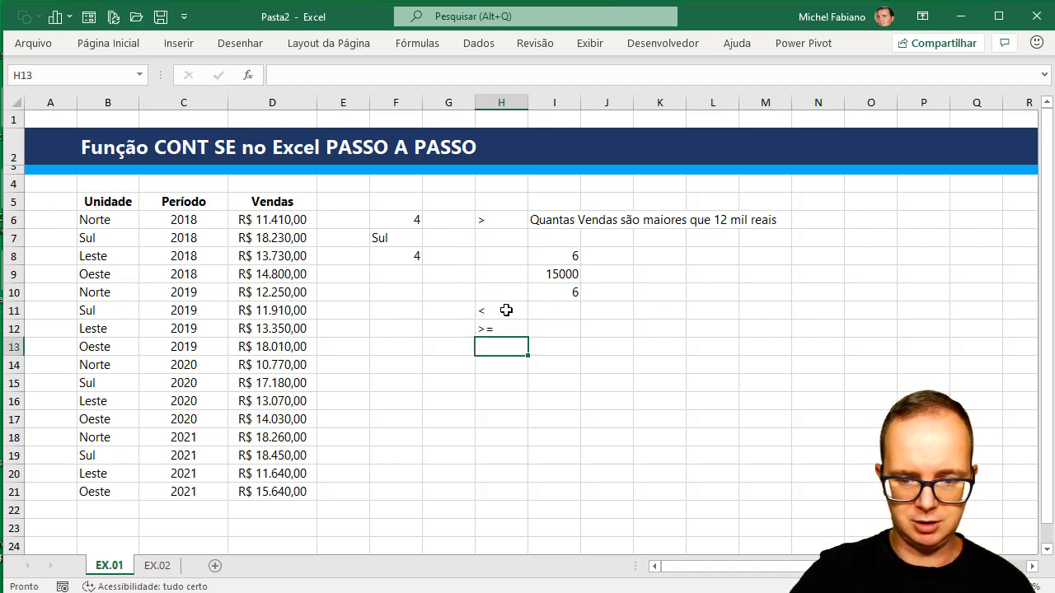
key("Return")
type("<>")
key("Return")
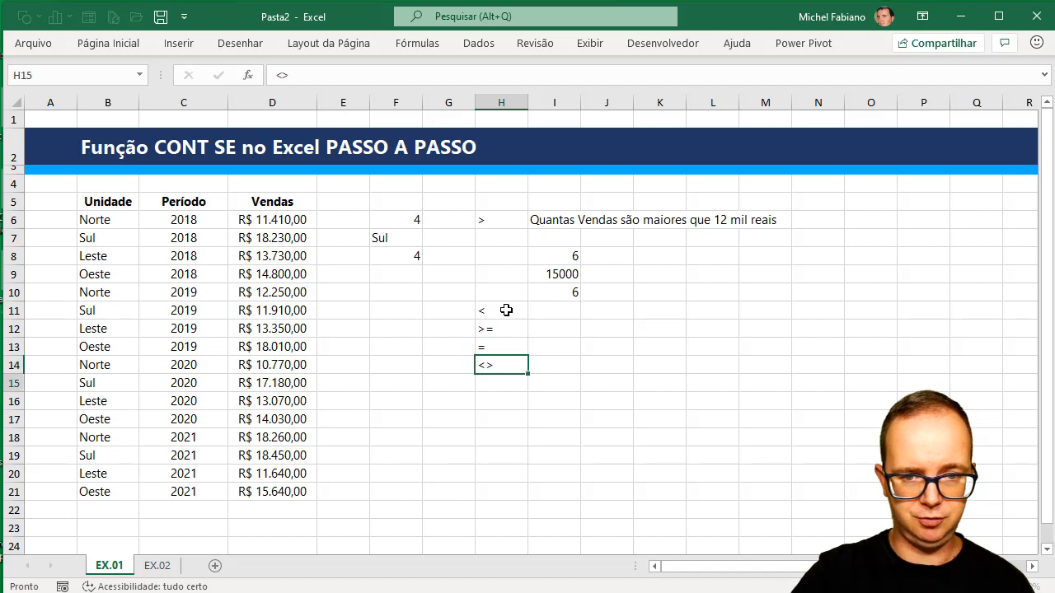
type("<=")
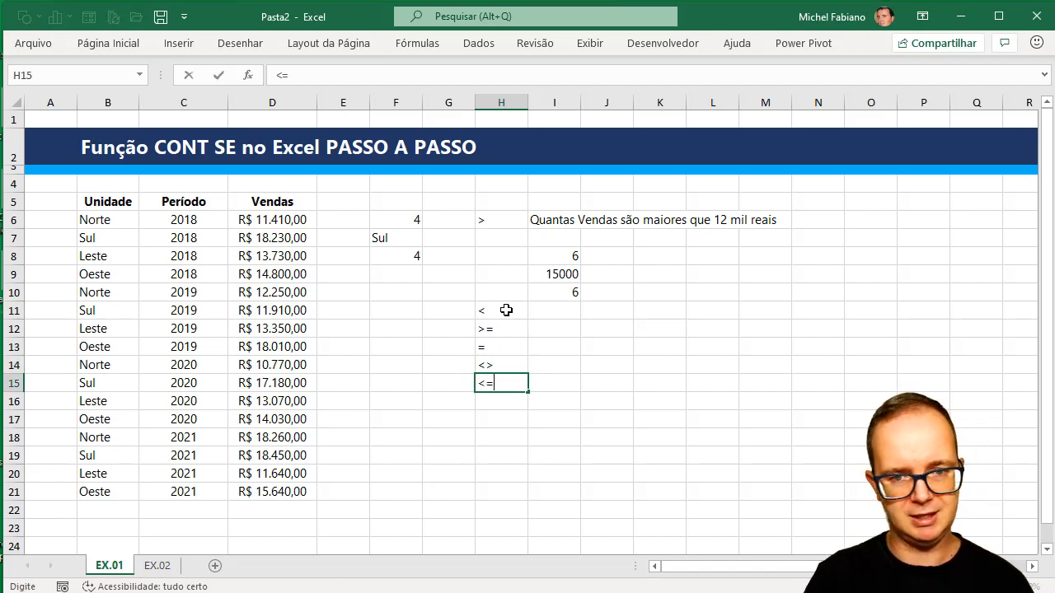
key("Return")
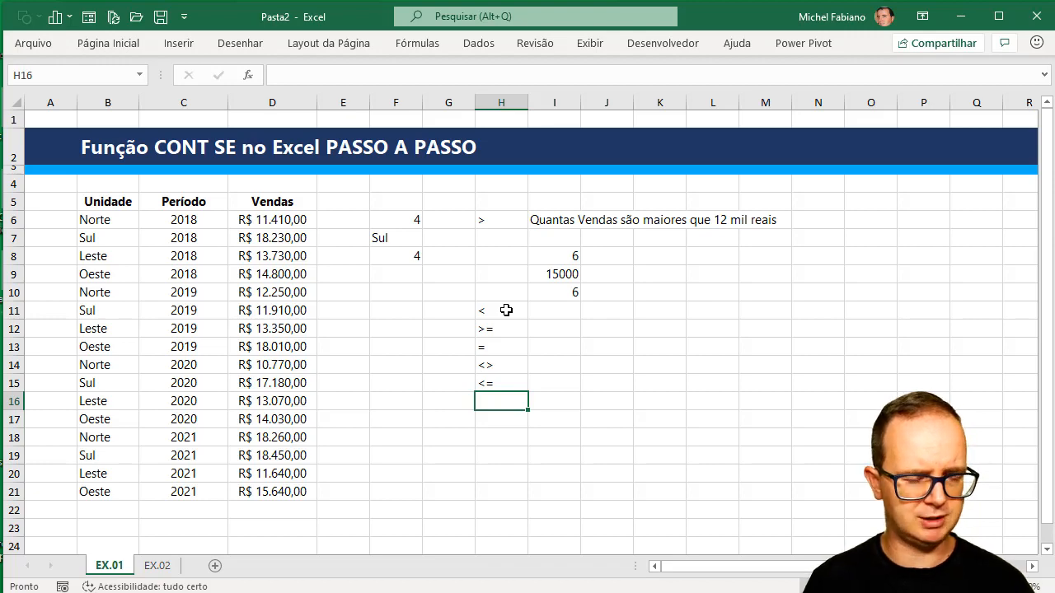
On sheet EX.02, enter the heading Sexo in F5 with F in F6 and M in F7
left_click(161, 570)
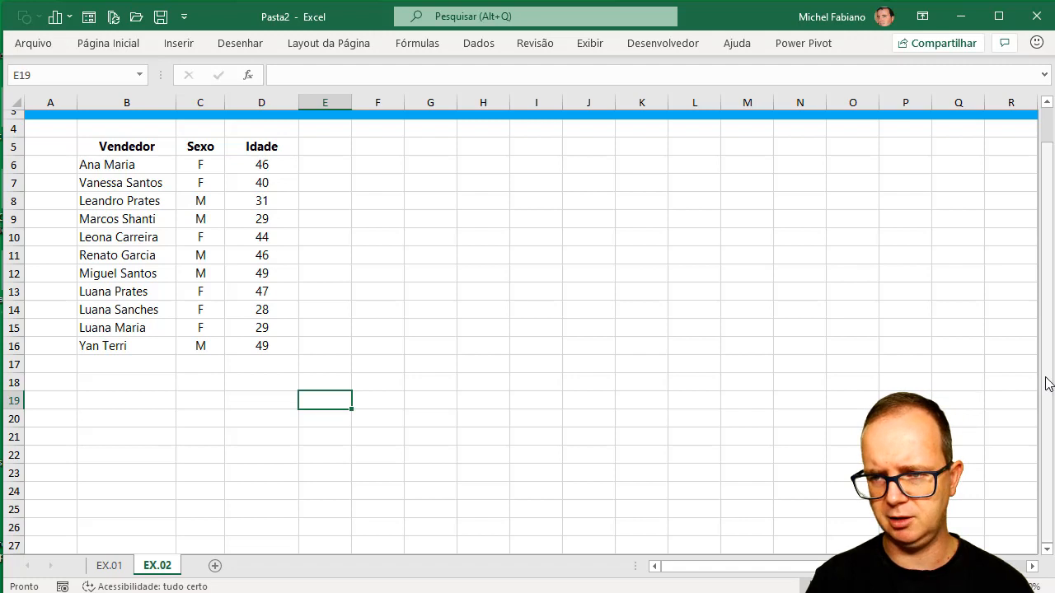
left_click_drag(1048, 384, 1051, 323)
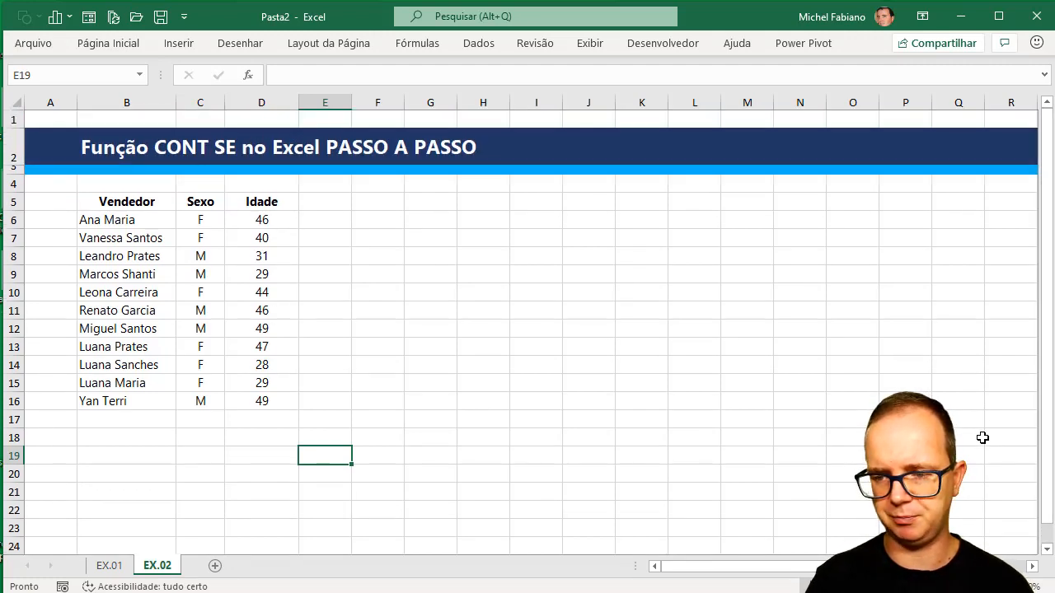
scroll(1046, 348, "up", 2, "ctrl")
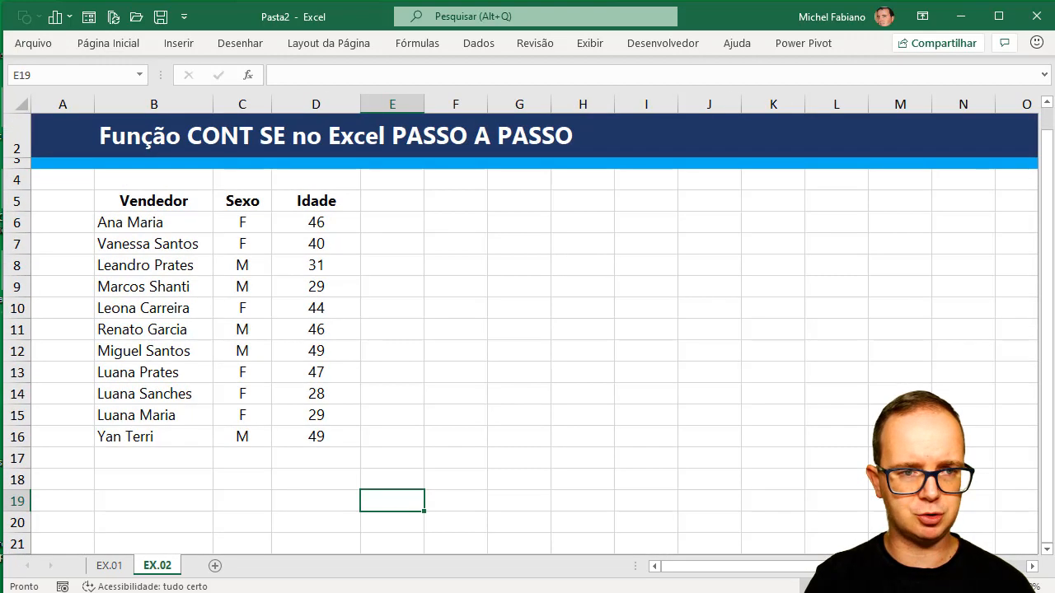
left_click_drag(1046, 348, 1048, 307)
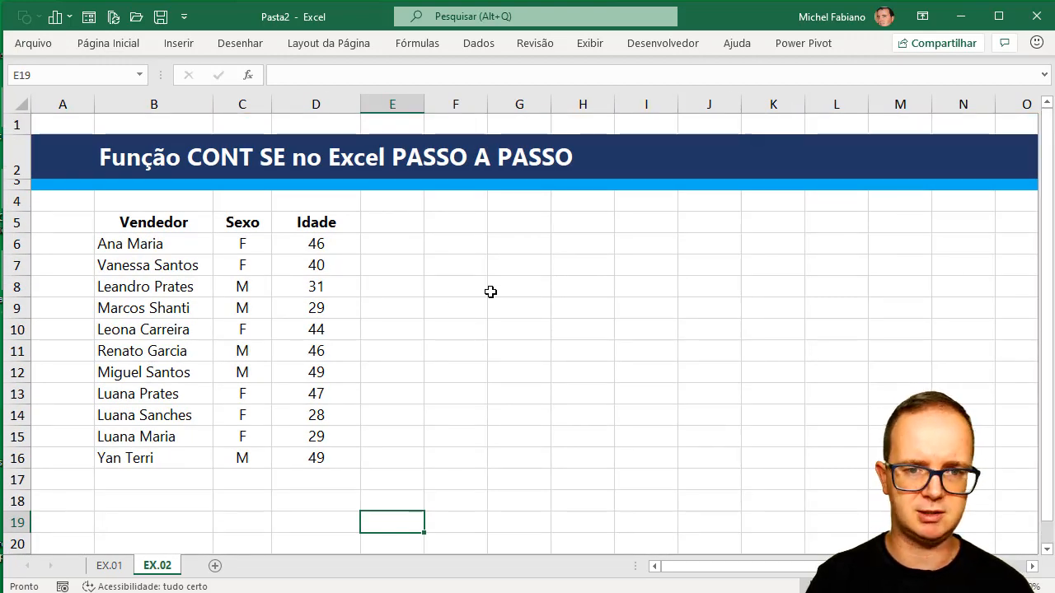
left_click(466, 224)
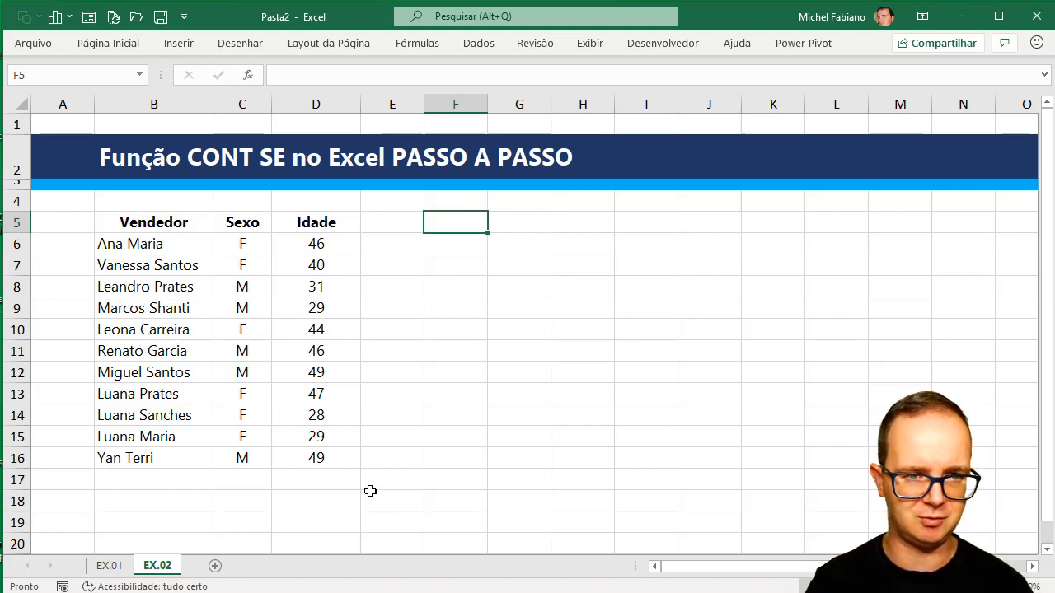
type("Sexo")
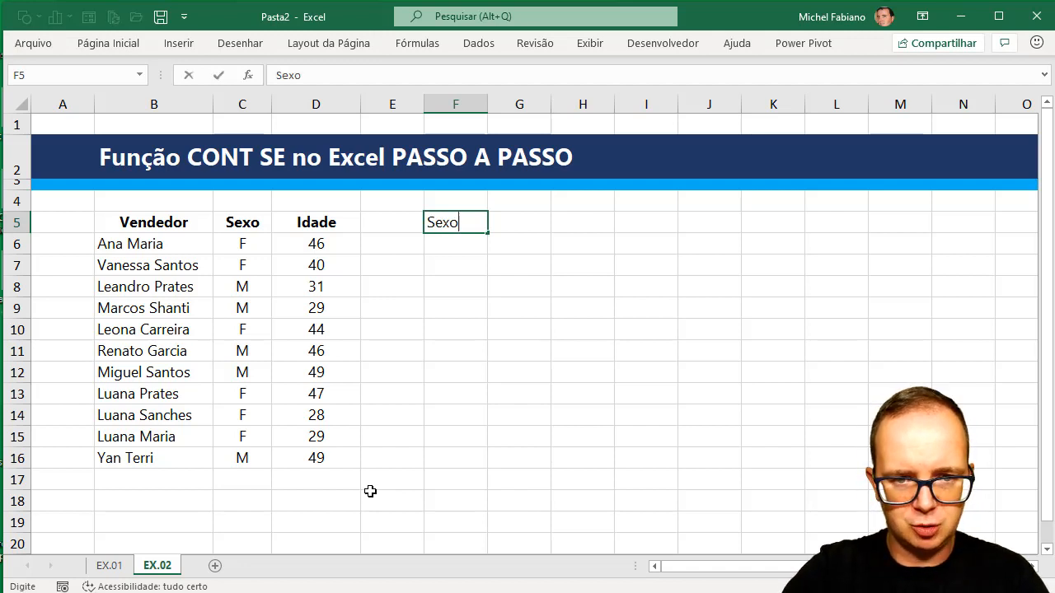
key("Return")
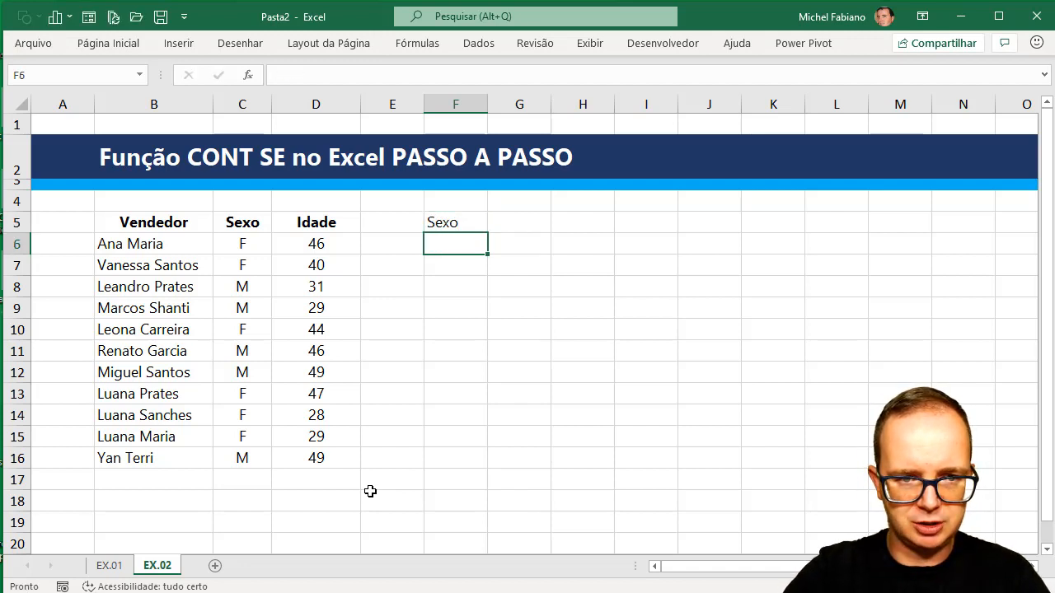
type("F")
key("Return")
type("M")
key("Return")
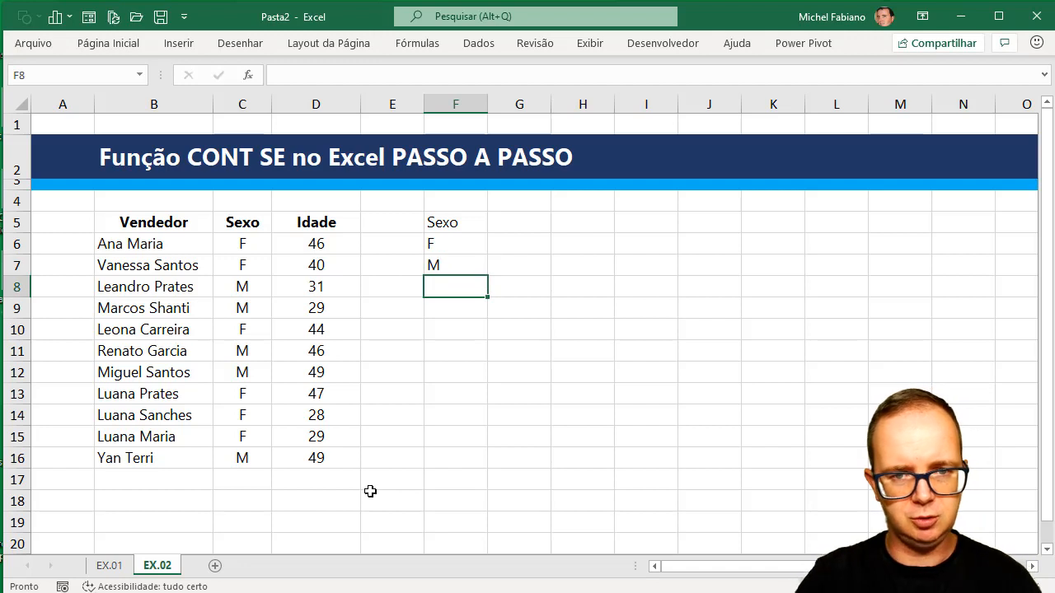
Enter the heading Quantidade in G5 and autofit column G to its text
key("Right")
key("Up")
key("Up")
key("Up")
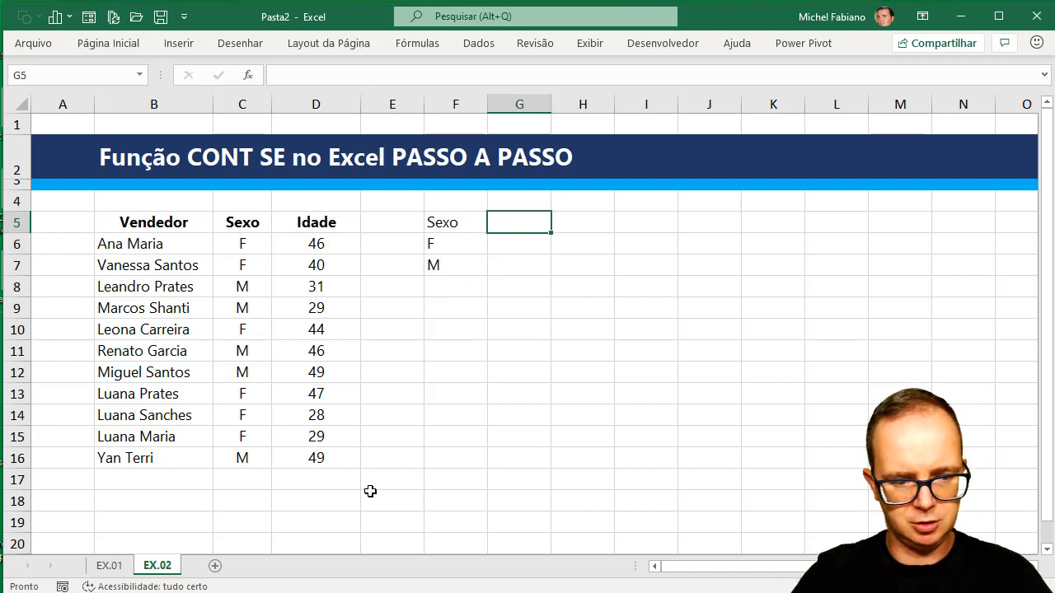
type("Quantid")
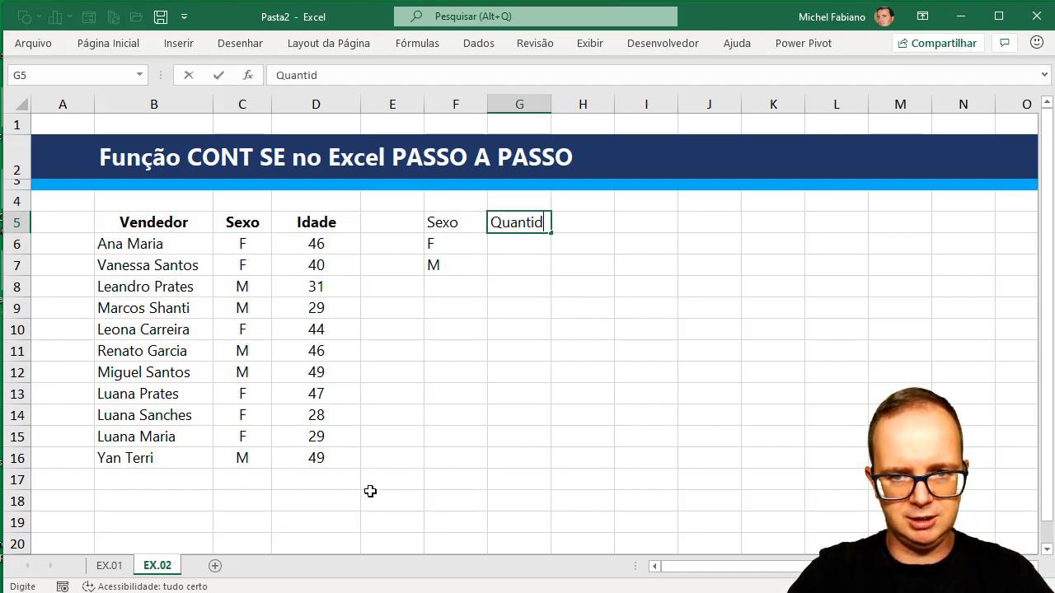
type("ade")
key("Return")
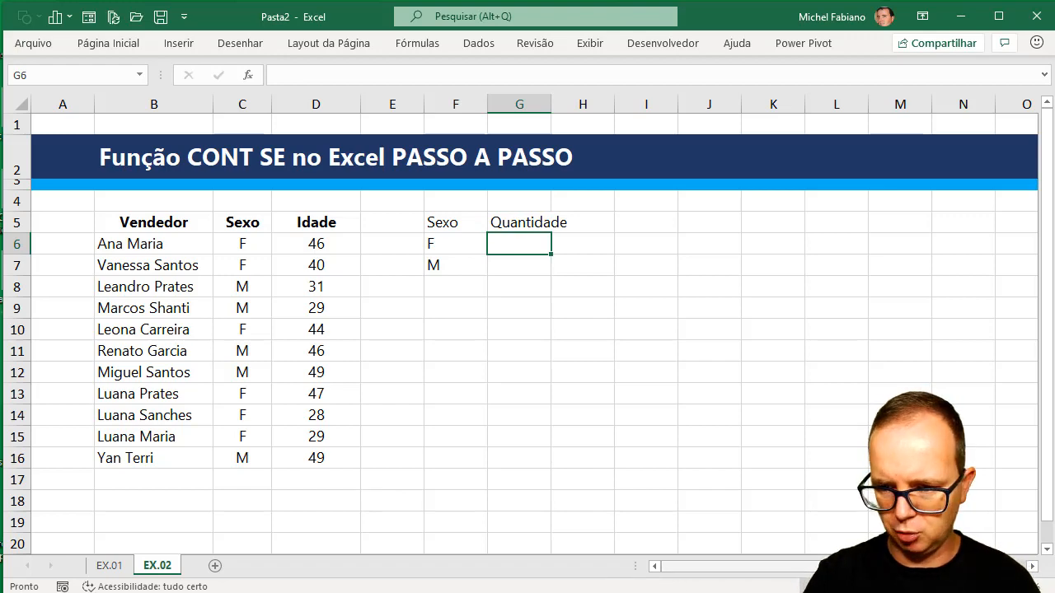
left_click(1007, 587)
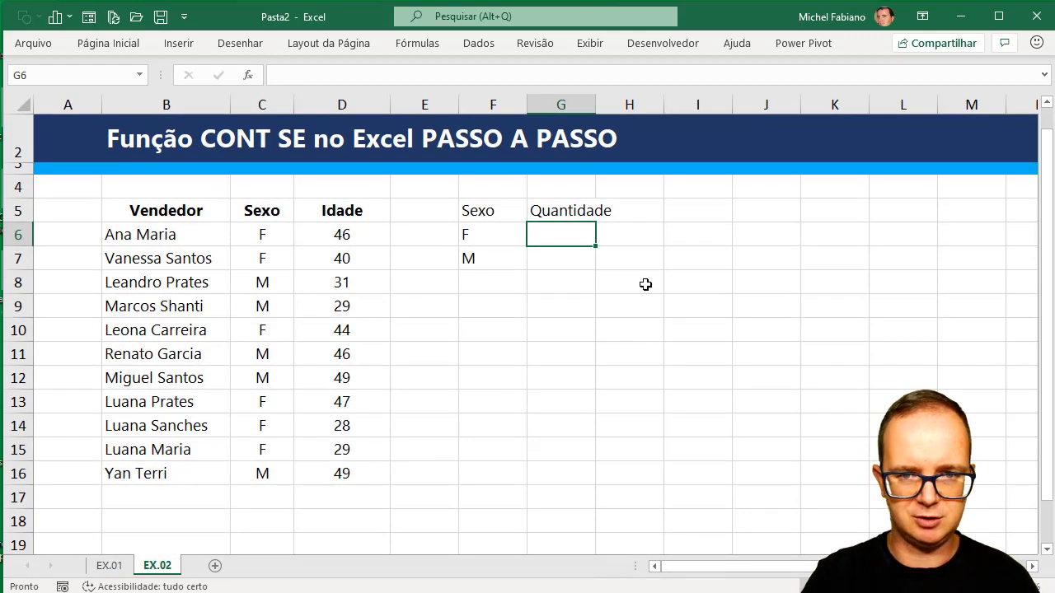
double_click(595, 106)
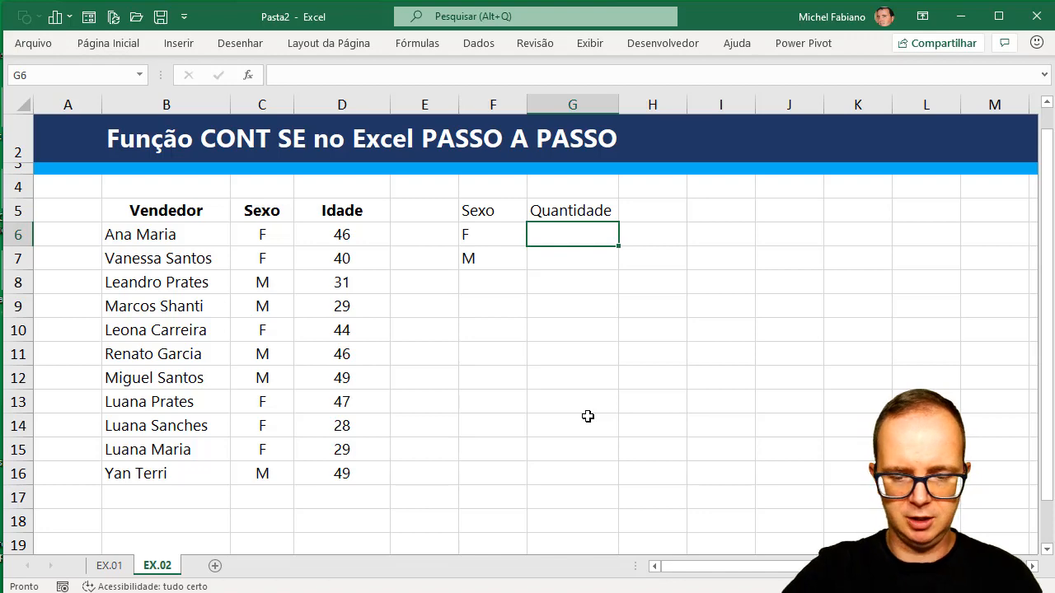
In G6, count the rows with sex F using =CONT.SE(C6:C16;F6), taking the criterion from cell F6
type("=cont.")
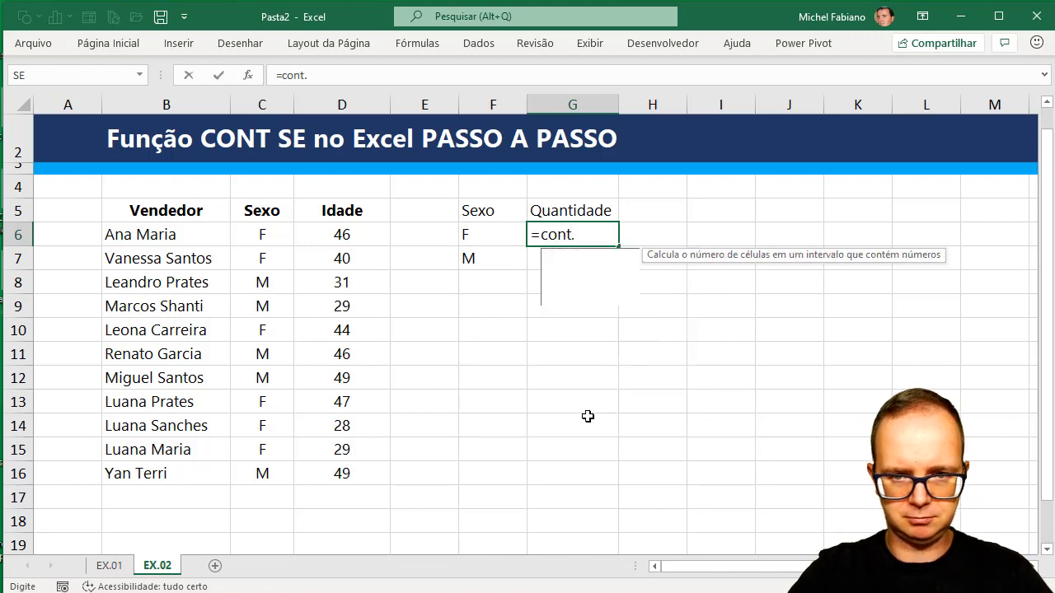
type("se(")
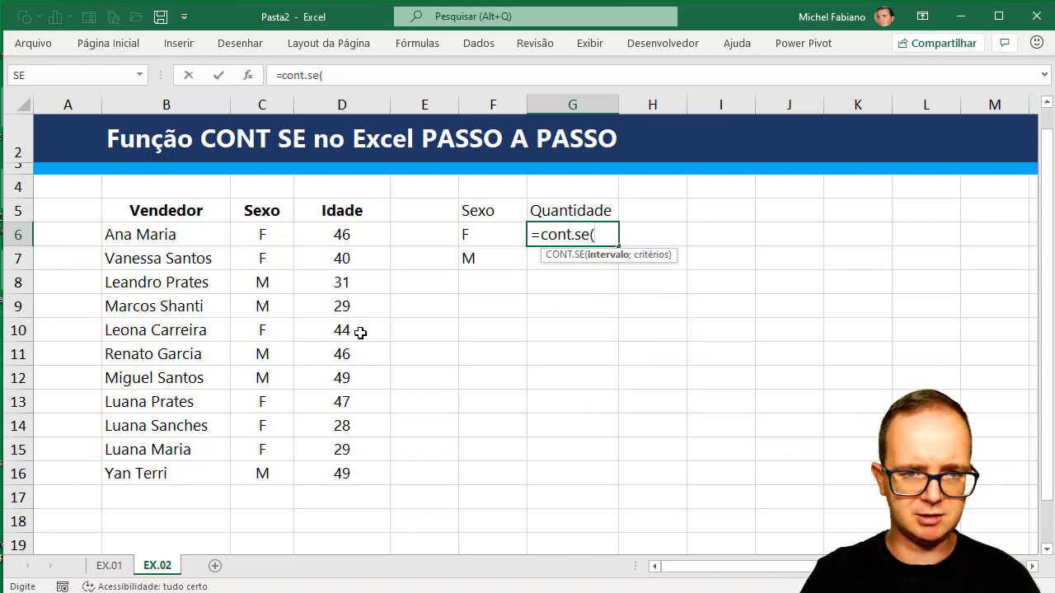
left_click_drag(263, 231, 260, 471)
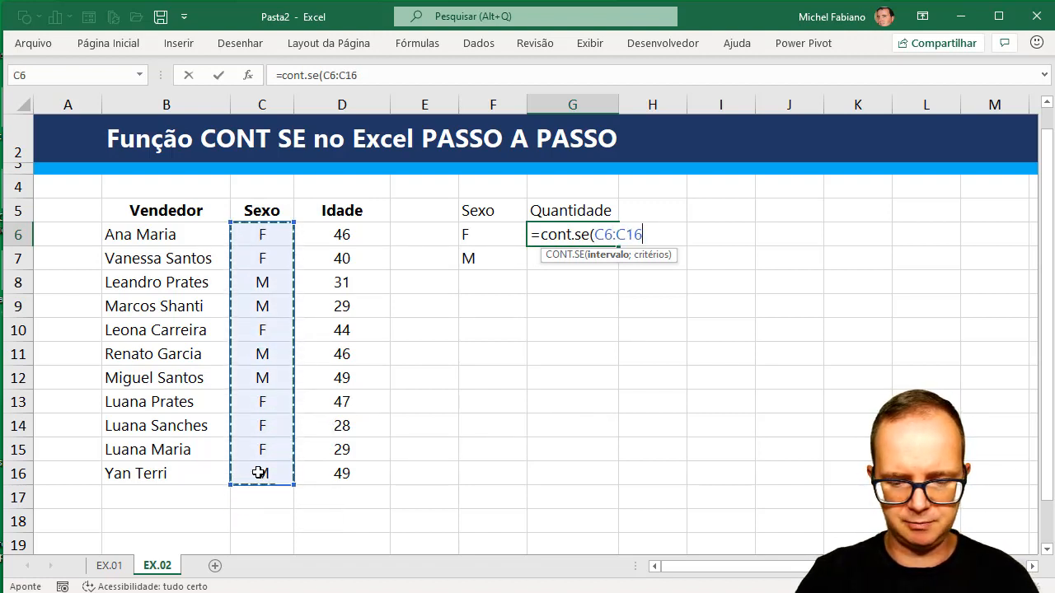
type(";")
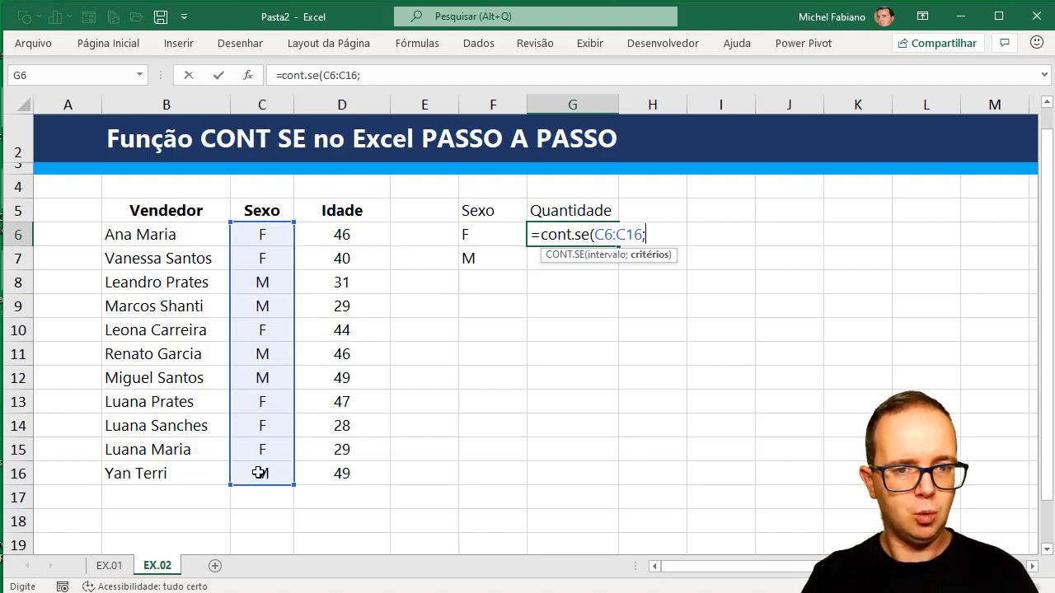
left_click(500, 234)
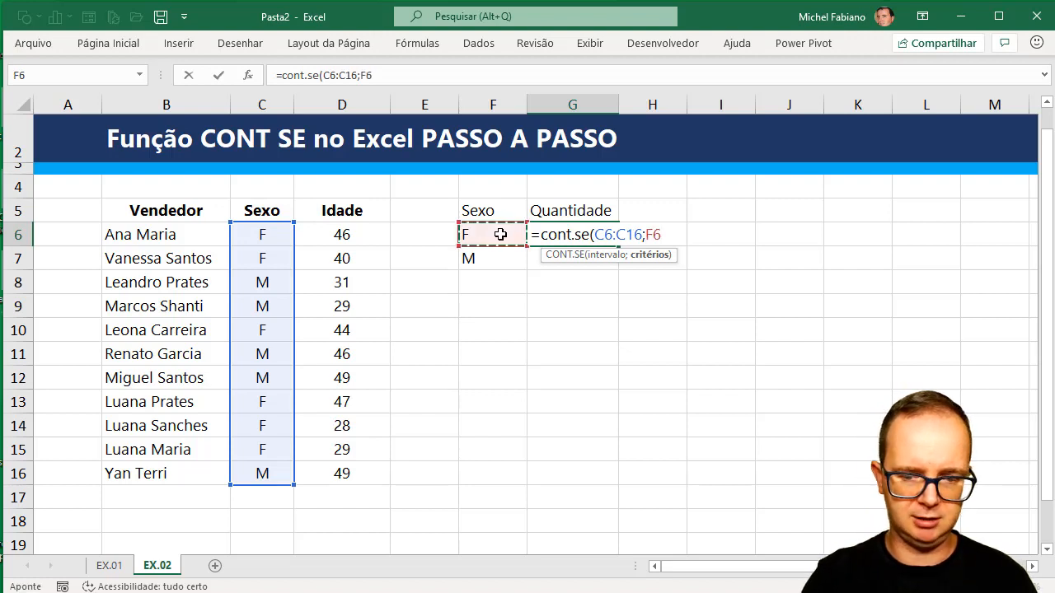
type(")")
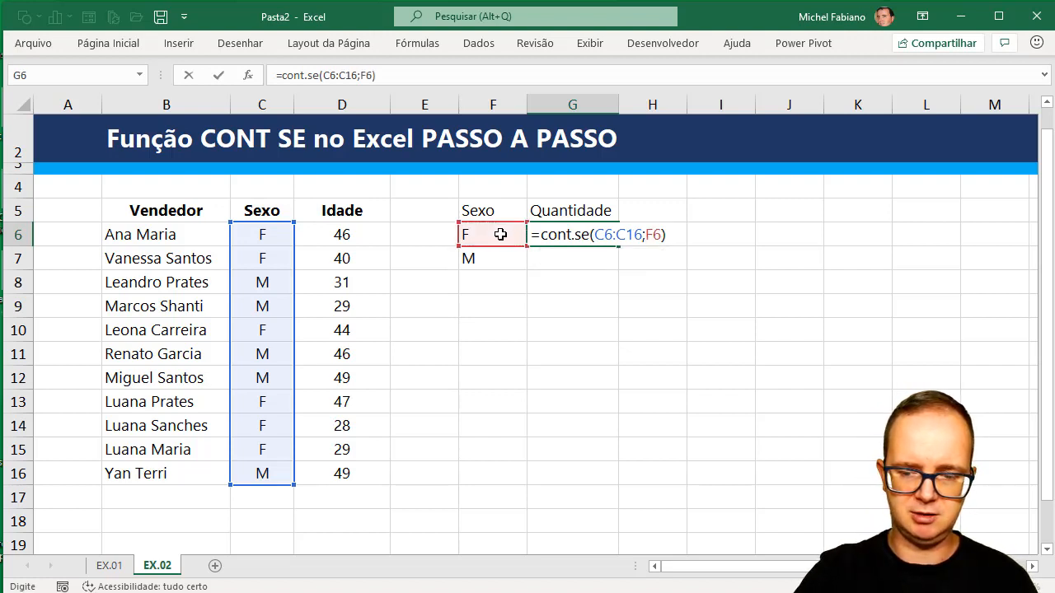
key("Return")
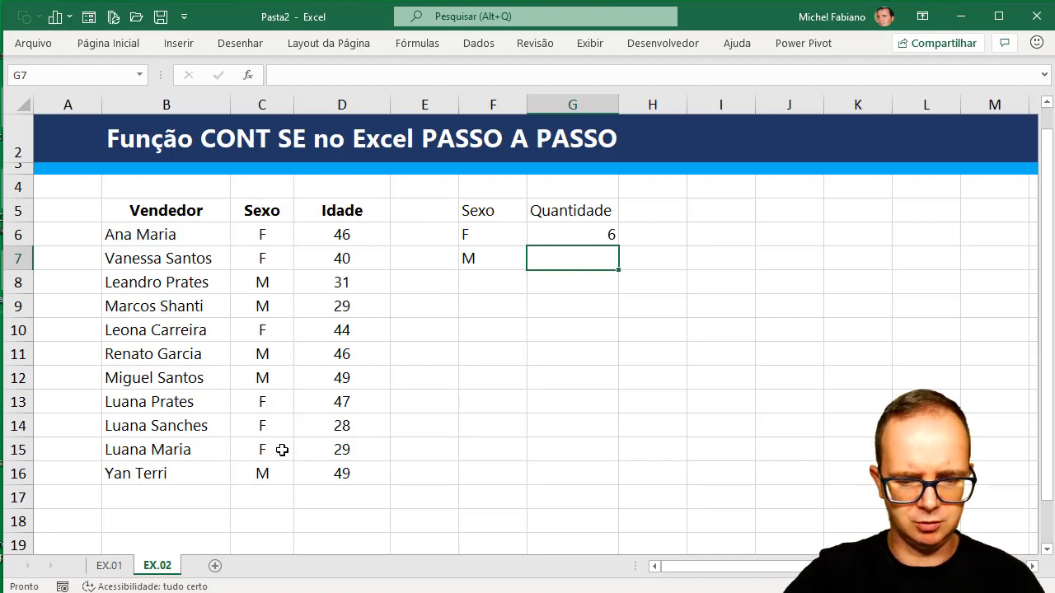
In G7, count the rows with sex M using =CONT.SE(C6:C16;F7), taking the criterion from cell F7
type("=cont.se")
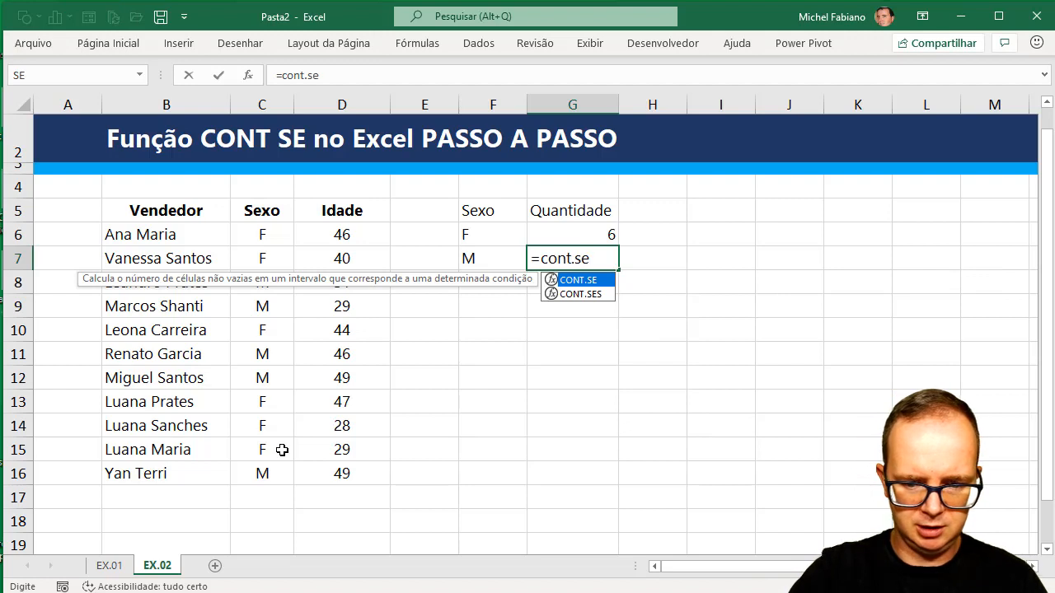
type("(")
left_click_drag(266, 238, 241, 470)
type(";")
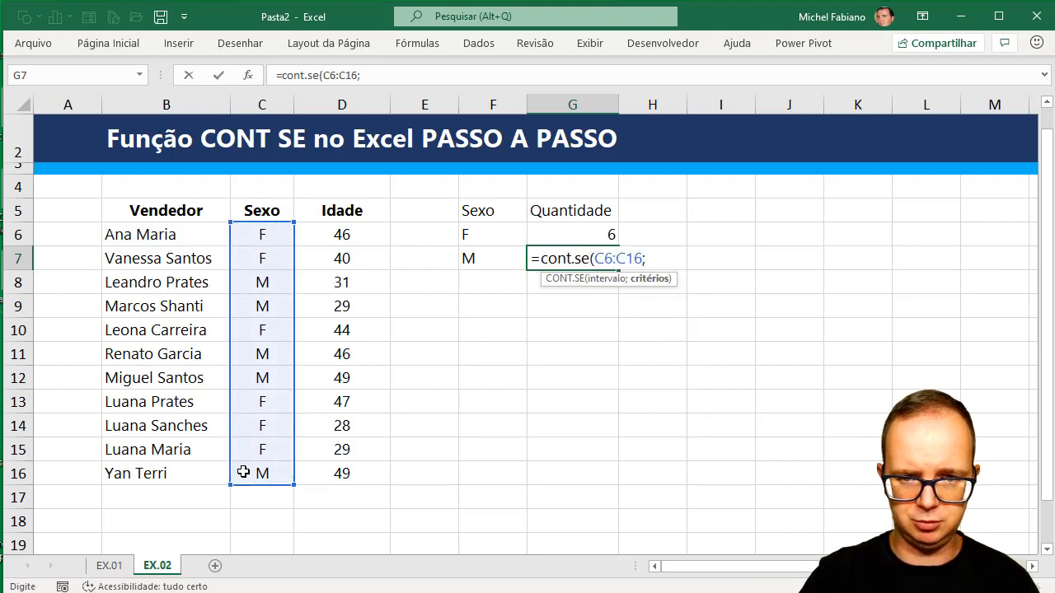
left_click(496, 257)
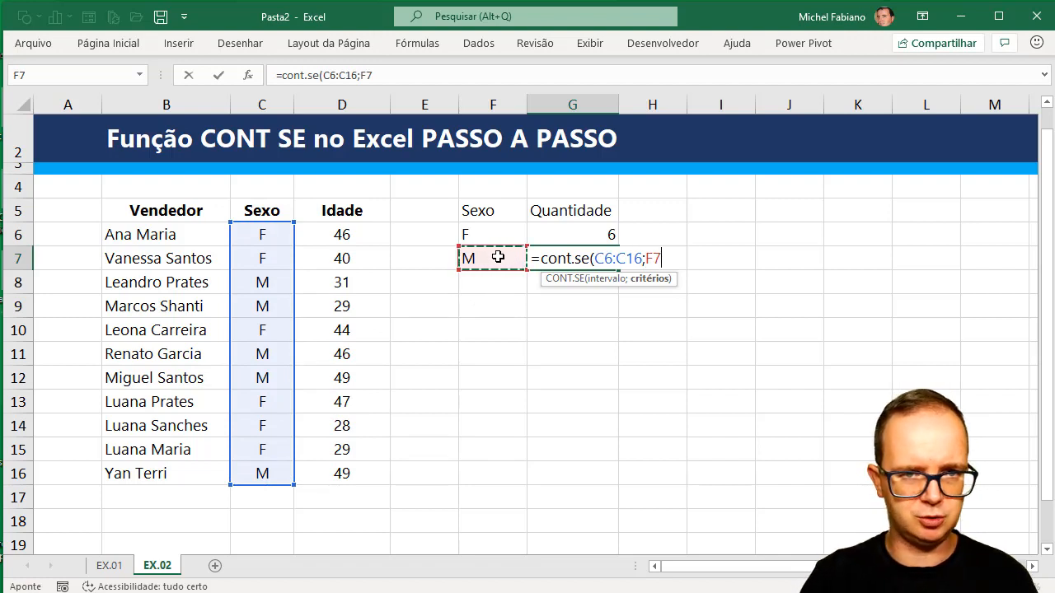
type(")")
key("Return")
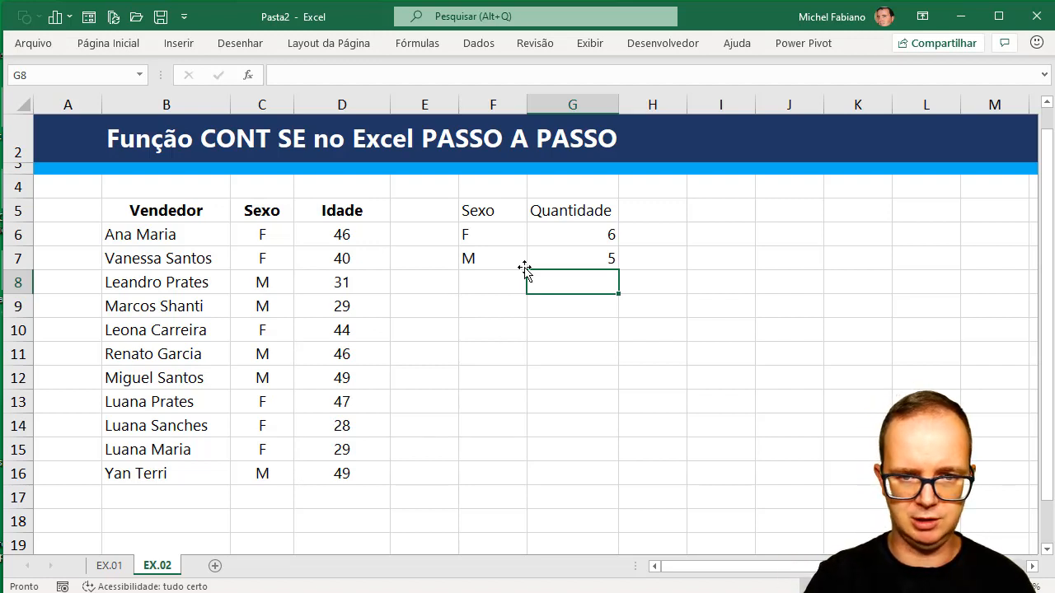
Enter a second pair of sex labels, F in F9 and M in F10
left_click(487, 306)
type("F")
key("Return")
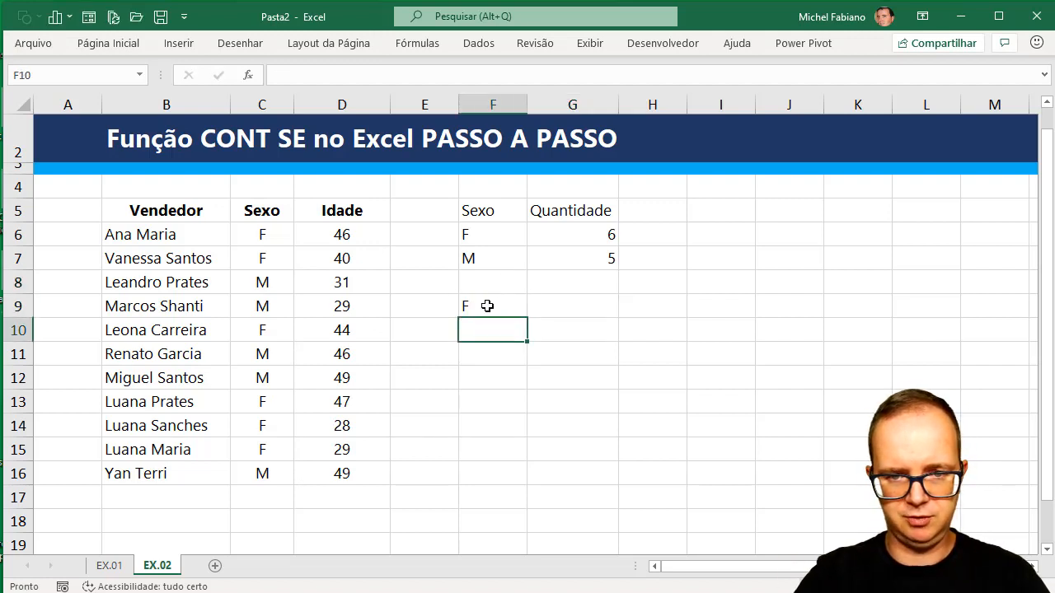
type("M")
key("Tab")
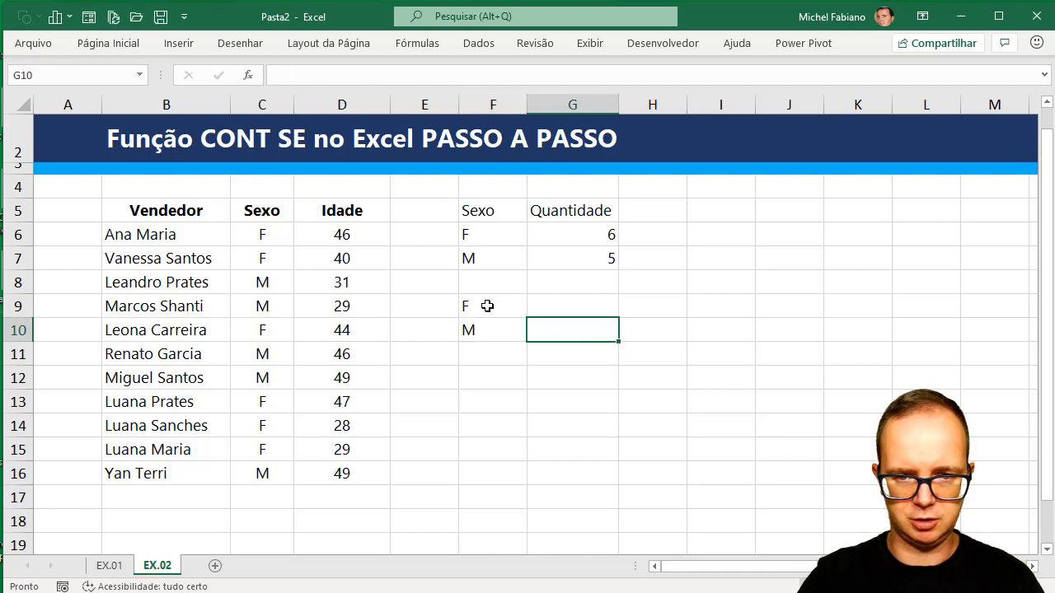
In G9, count the F entries with the criterion written as text, using =CONT.SE(C6:C16;"F")
key("Up")
type("=")
type("t.se(")
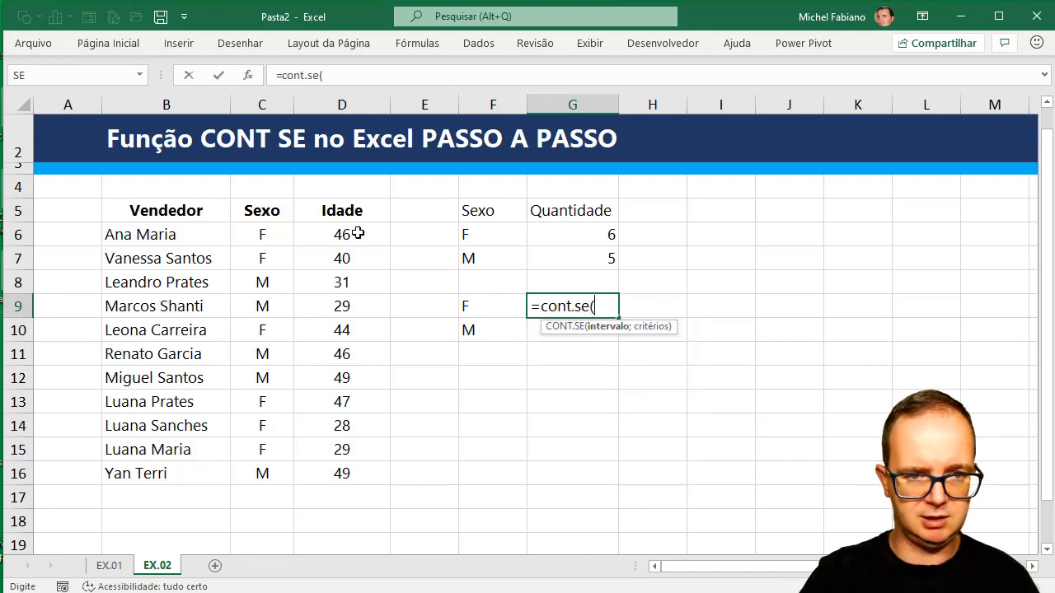
left_click_drag(272, 234, 270, 470)
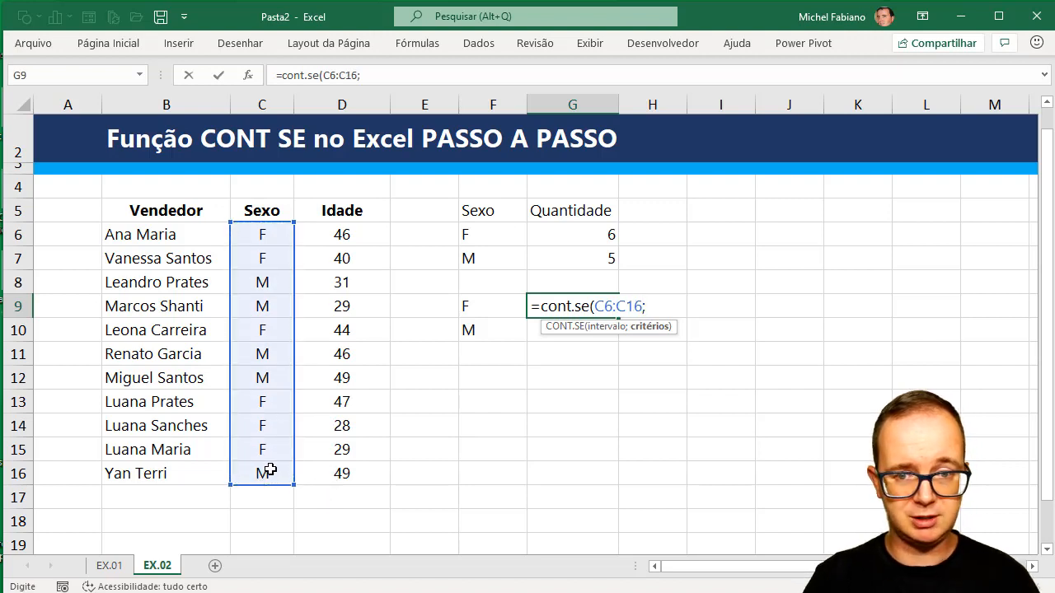
type(";\"")
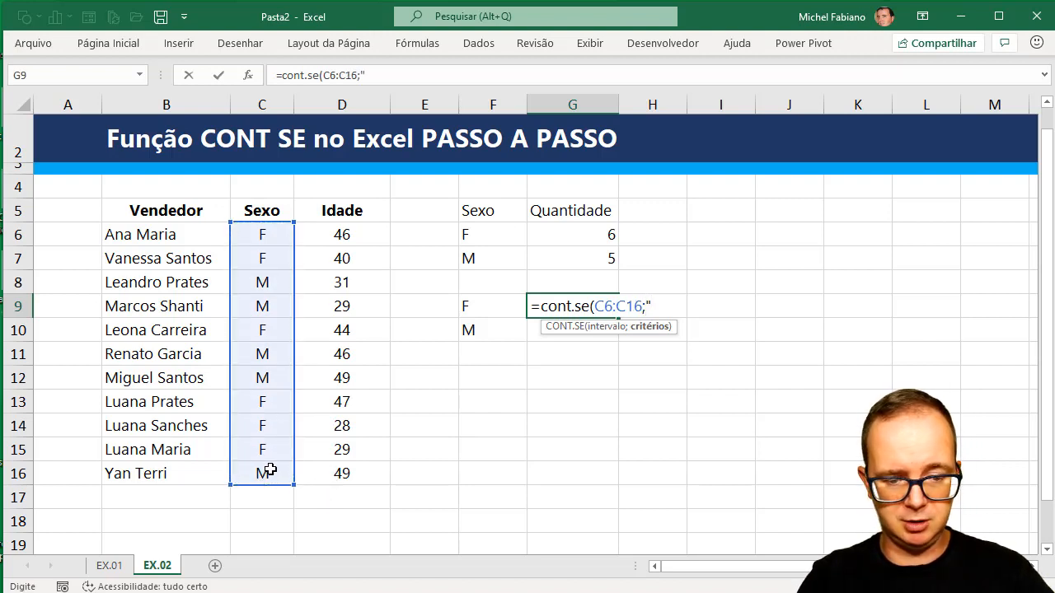
type("F\")")
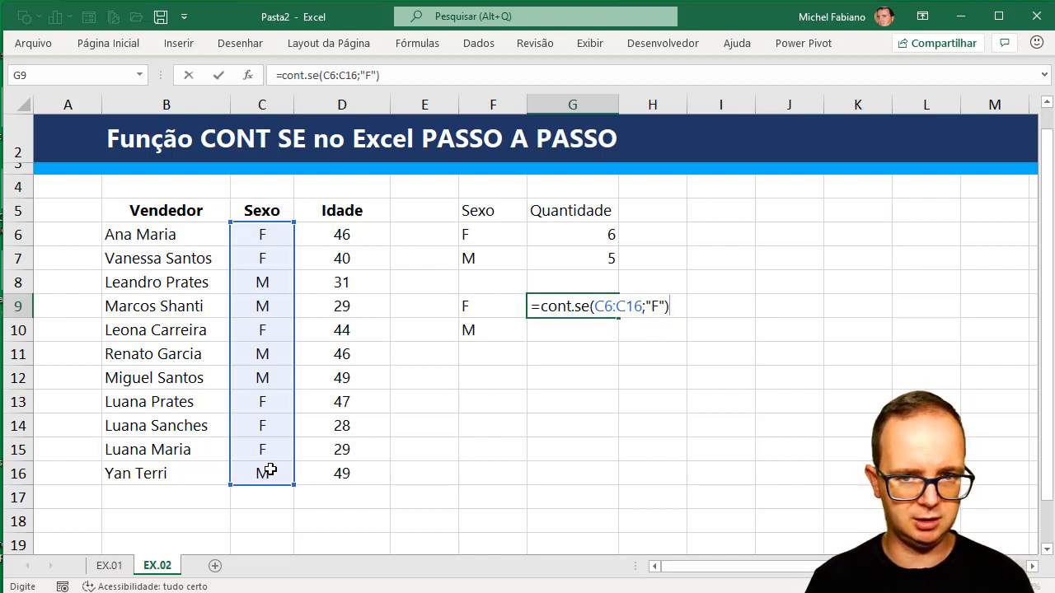
key("Return")
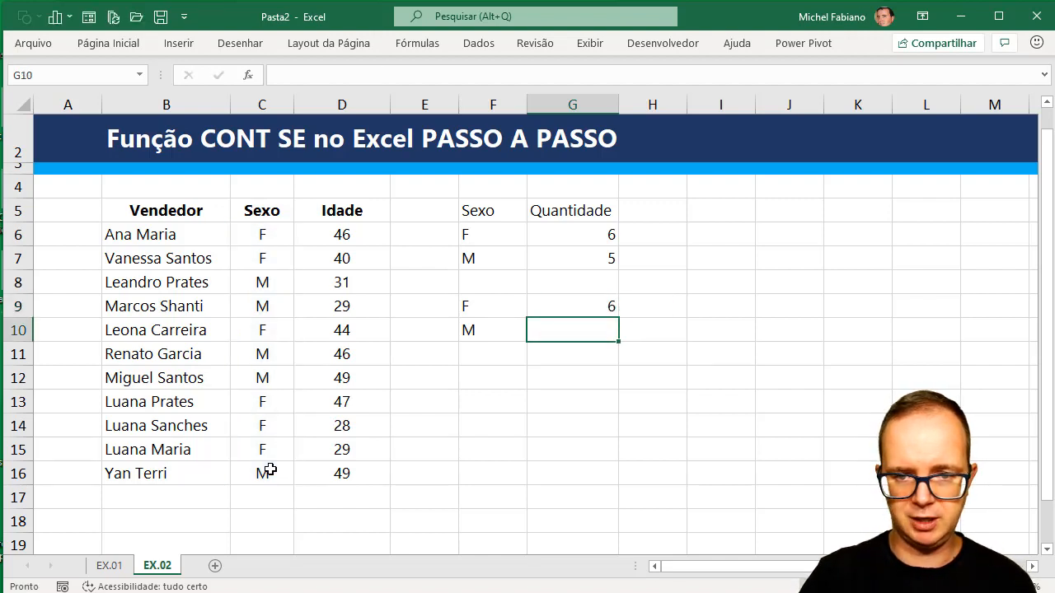
Replace the labels in F9 and F10 with Feminino and Masculino
left_click(491, 305)
type("Fem")
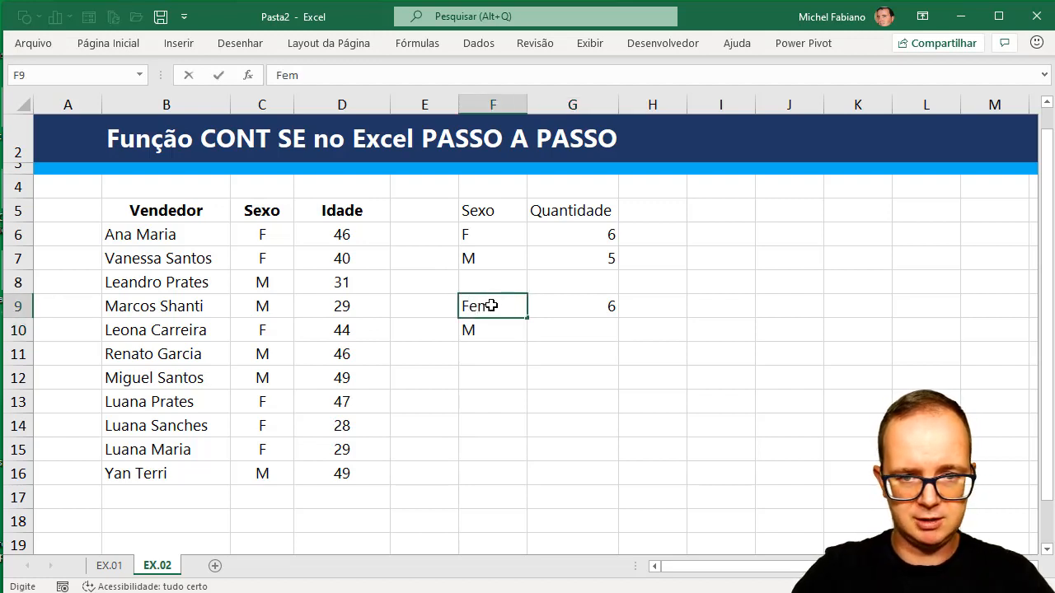
type("inino")
key("Return")
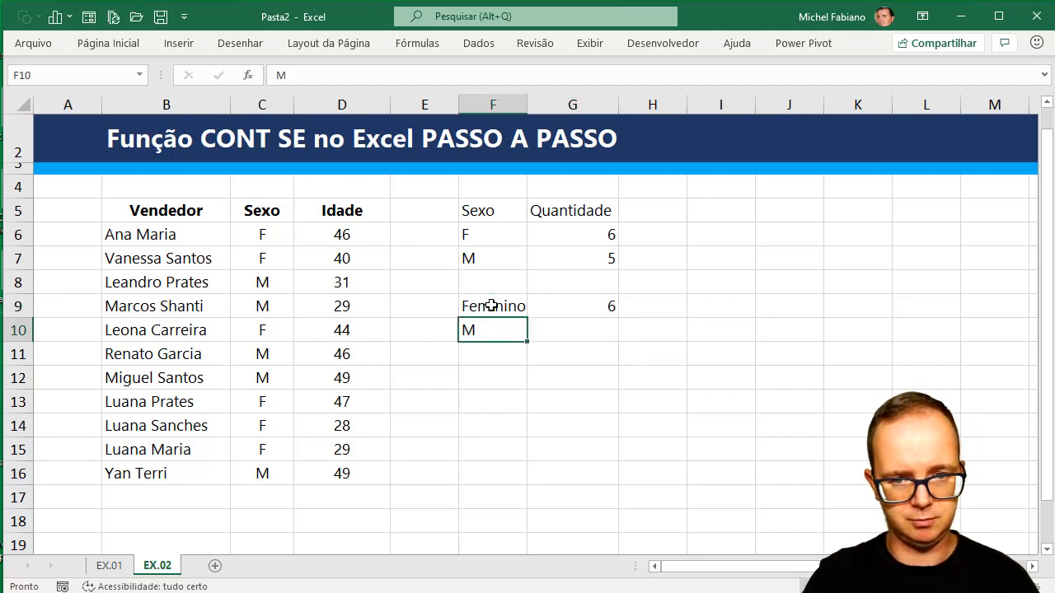
type("Mascu")
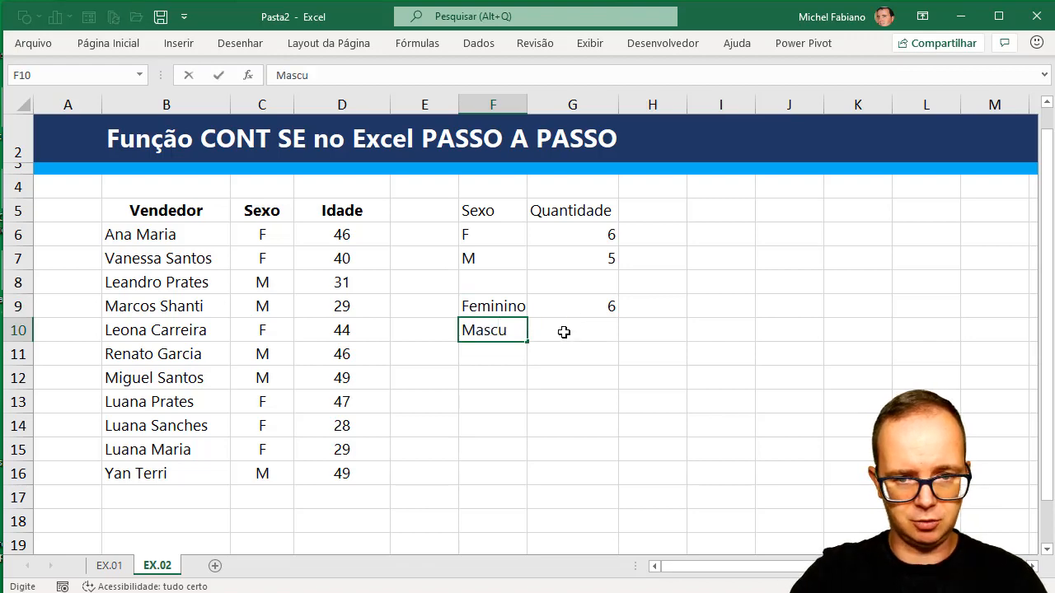
type("lino")
In G10, count the M entries with the criterion written as text, using =CONT.SE(C6:C16;"M")
left_click(564, 332)
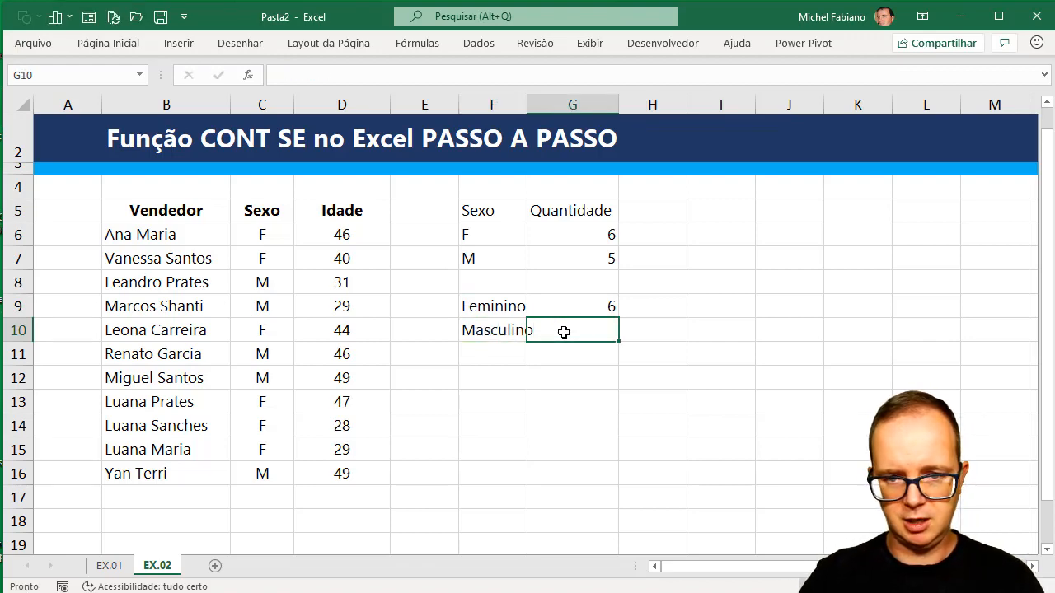
type("=cont.se(")
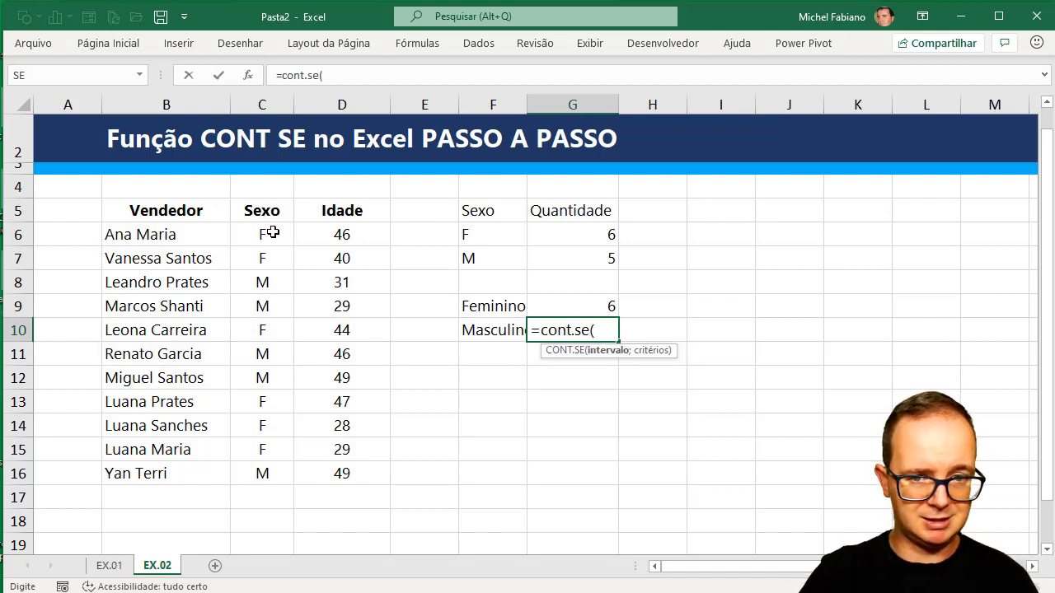
left_click_drag(272, 234, 252, 467)
type(";")
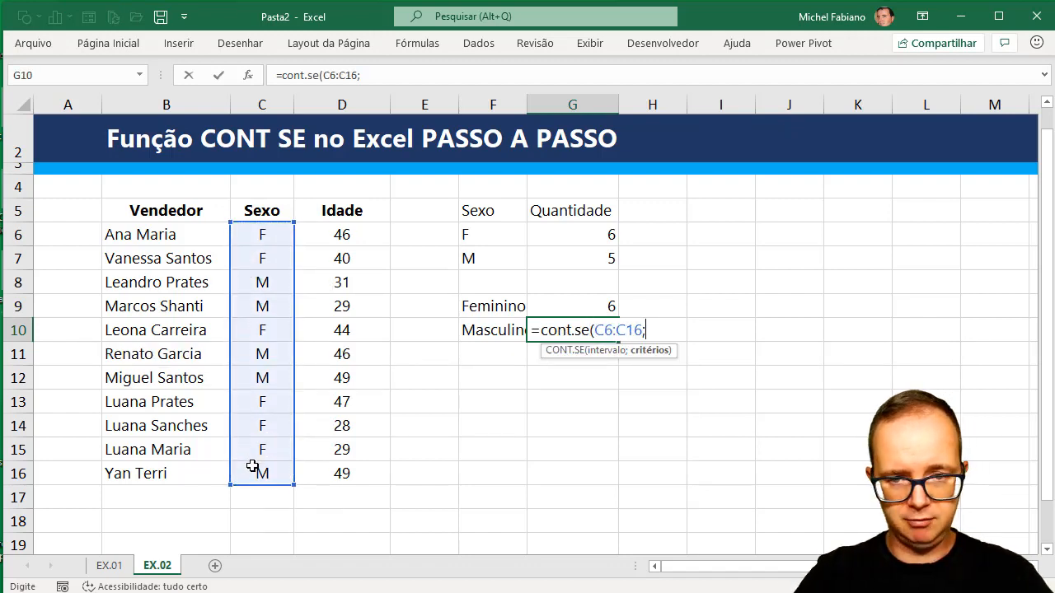
type("\"M")
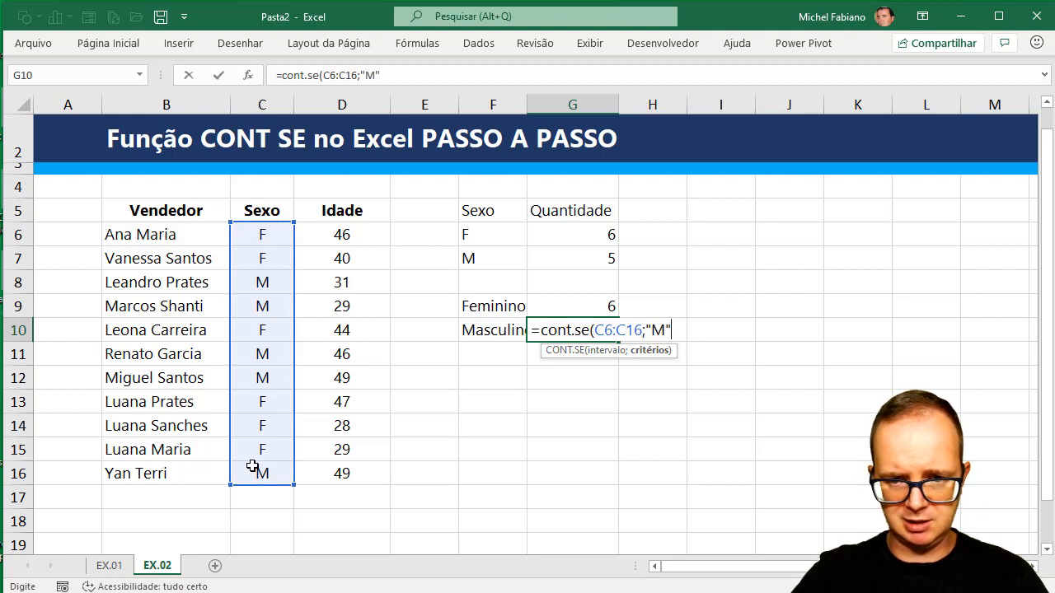
type("\")")
key("Return")
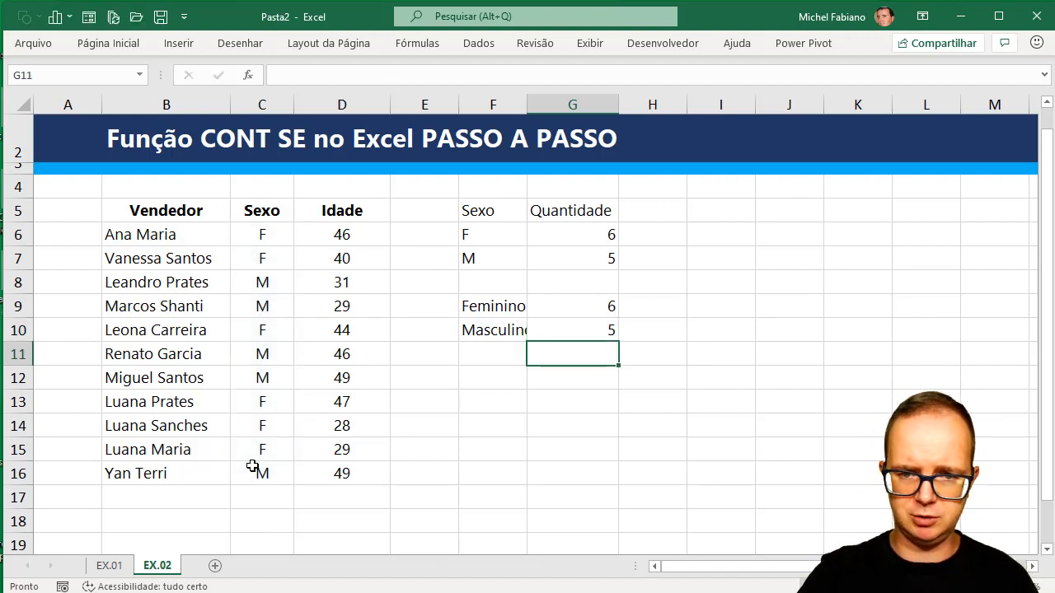
Autofit column F to its text and select the labels Feminino and Masculino in F9:F10
double_click(526, 103)
left_click_drag(483, 307, 480, 329)
scroll(480, 324, "down", 1)
scroll(479, 324, "down", 1)
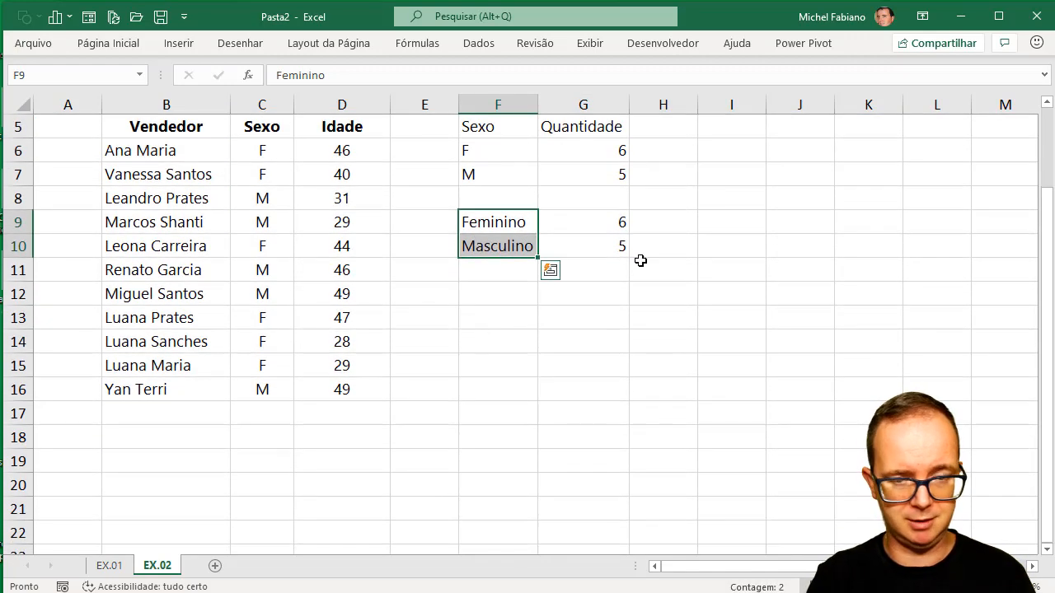
scroll(1051, 152, "up", 2)
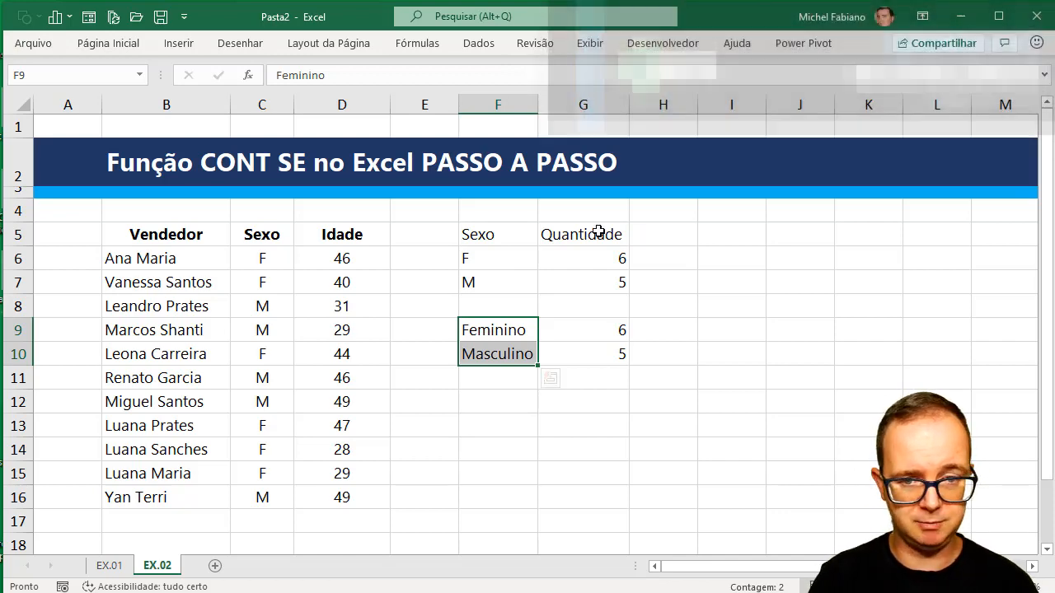
Enter the age-range labels 20 - 40 in F12 and 41 - 60 in F13, and select G12 beside them
left_click(366, 248)
left_click_drag(366, 246, 344, 495)
left_click(505, 396)
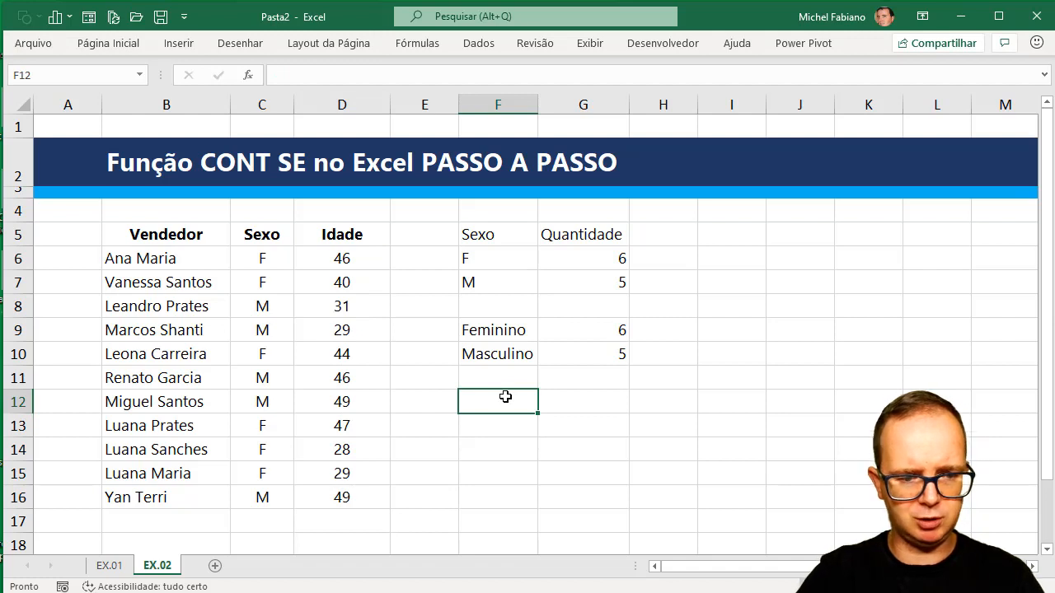
type("20")
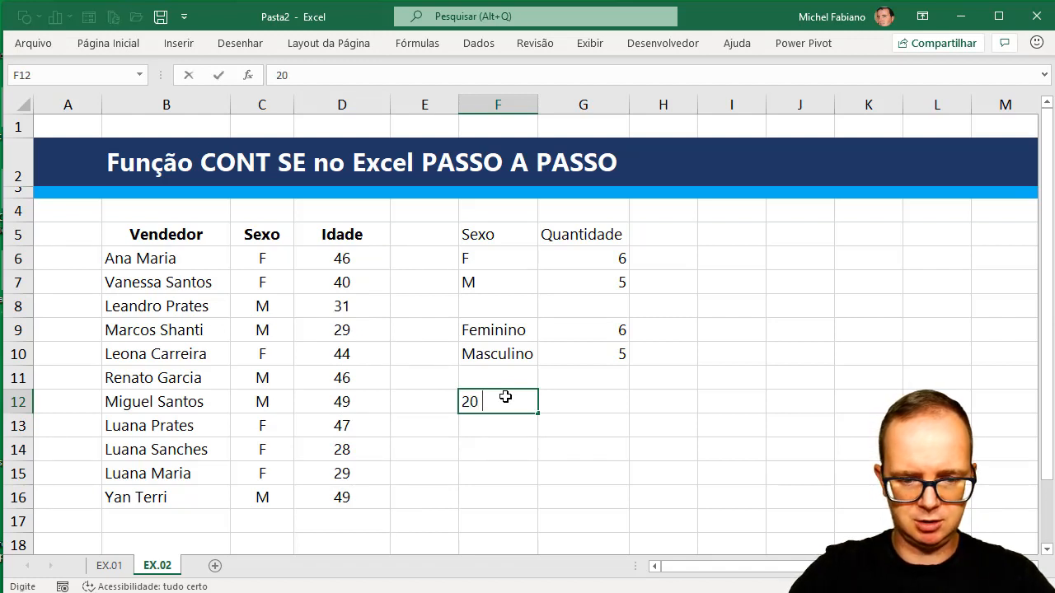
type(" - 40")
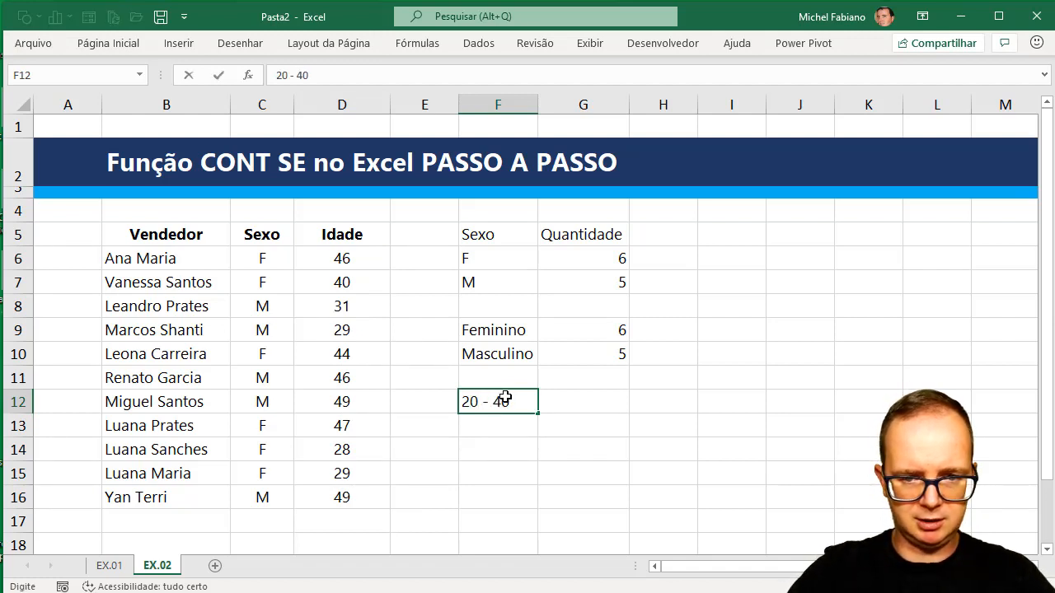
key("Return")
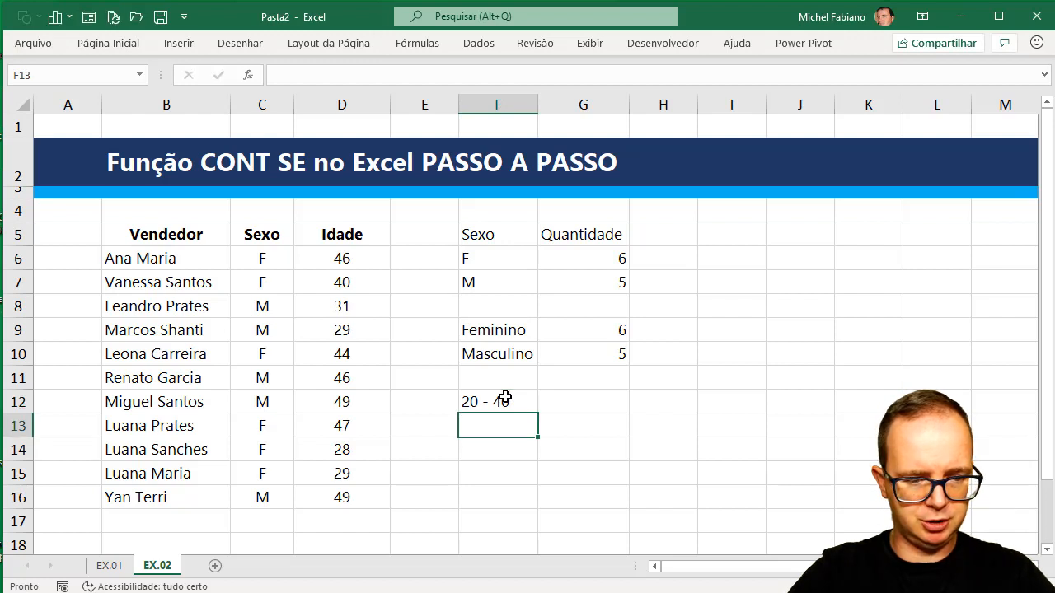
type("41")
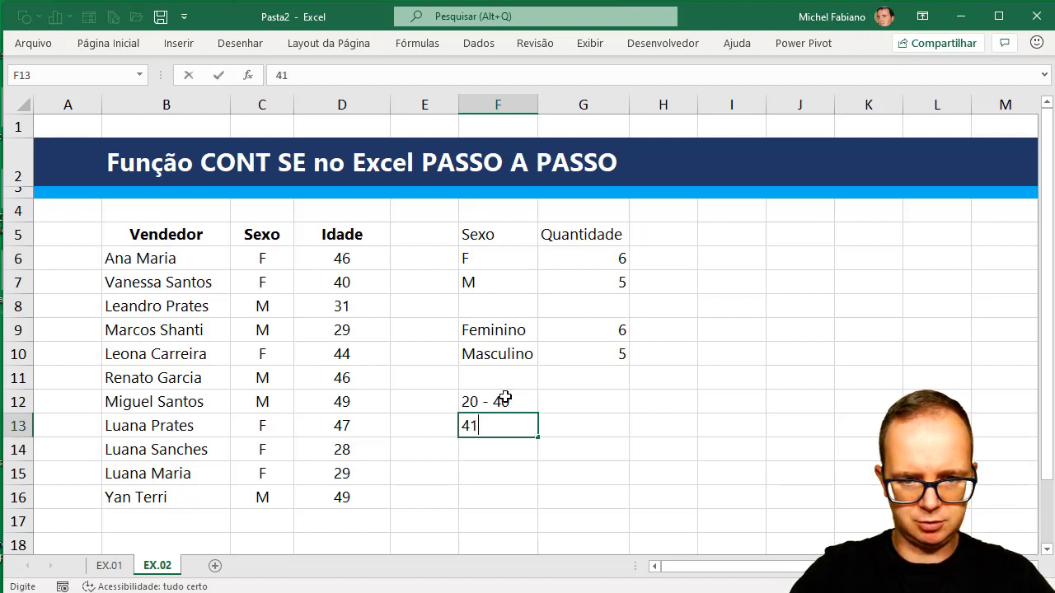
type(" - 60")
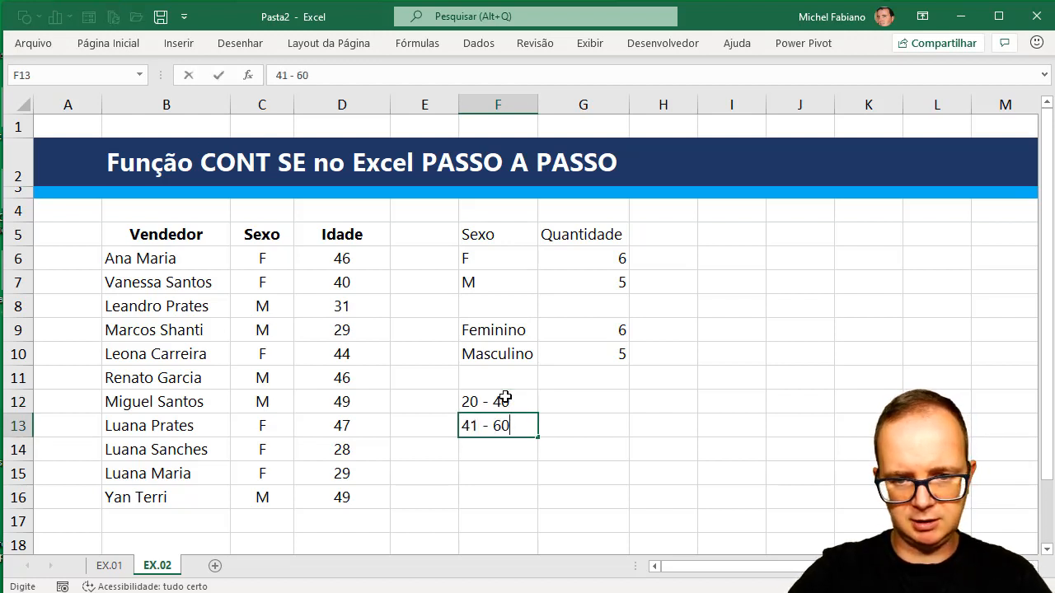
key("Return")
left_click(564, 406)
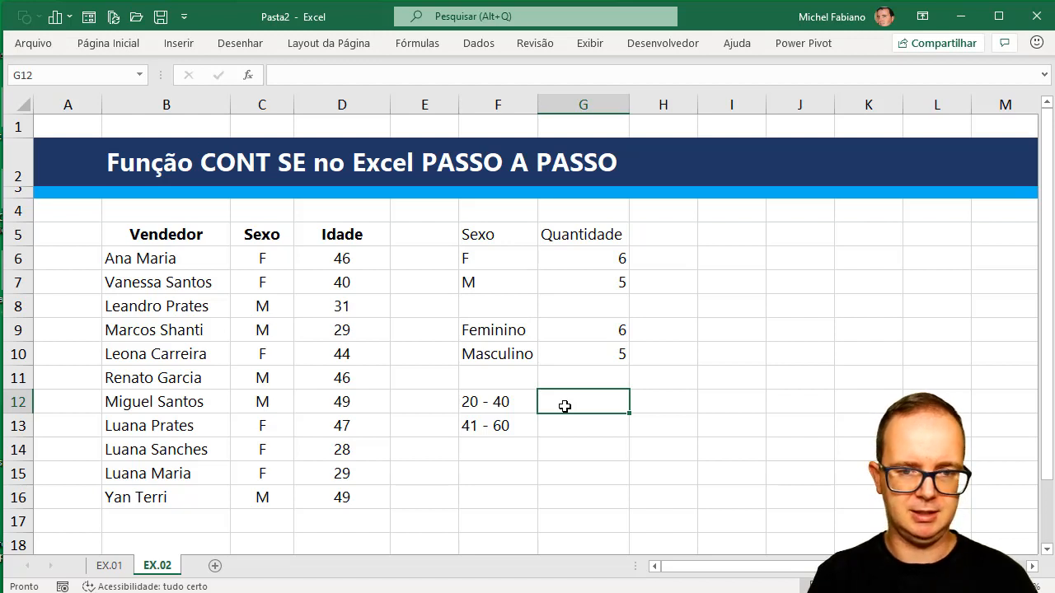
In G12, try to count the ages up to 40 with the unquoted criterion, using =CONT.SE(D6:D16;<=40)
left_click(483, 402)
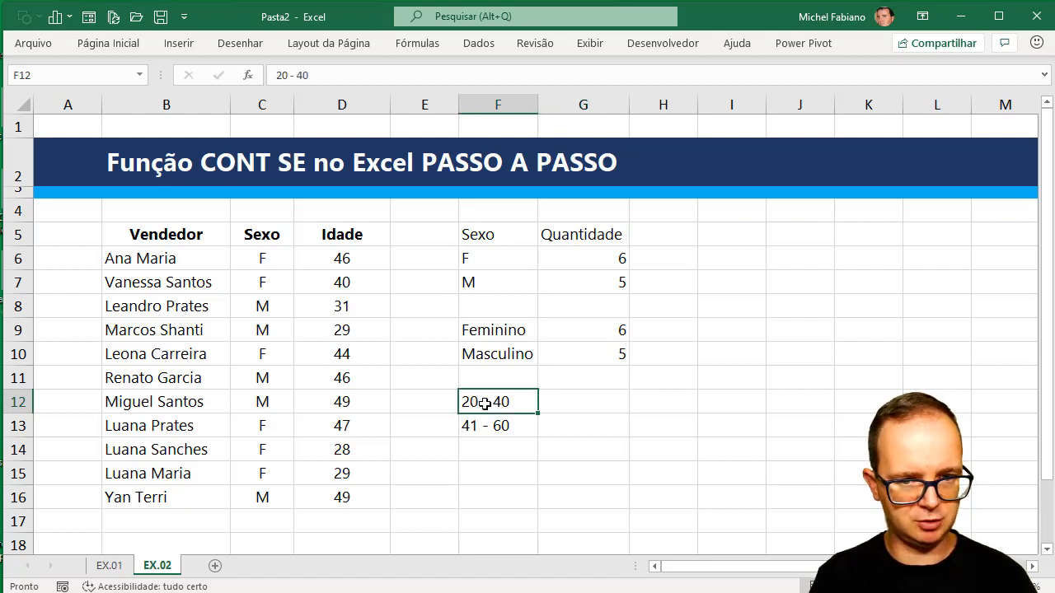
left_click_drag(485, 403, 485, 425)
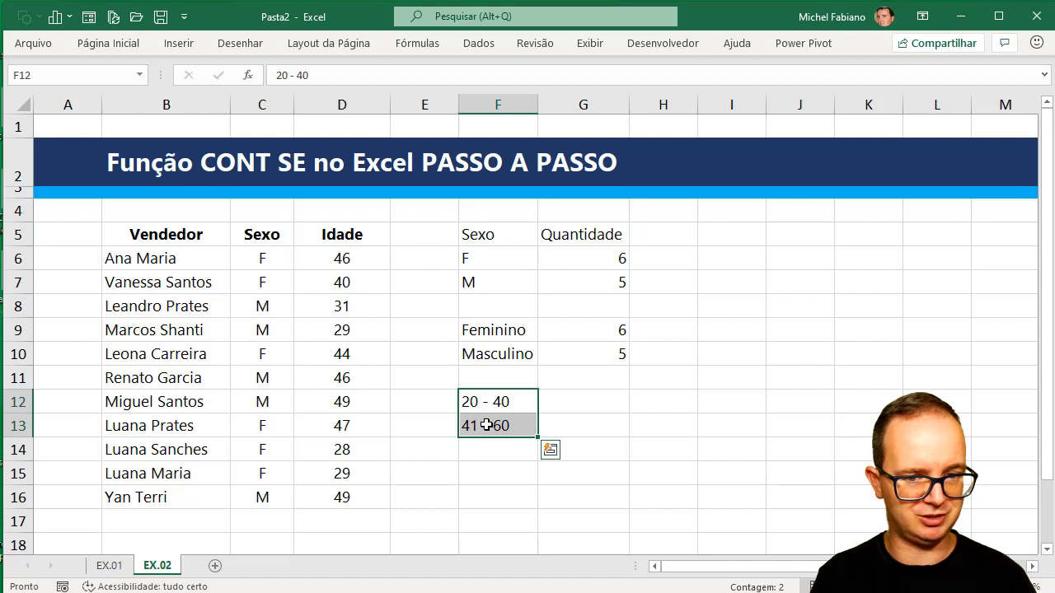
left_click(578, 404)
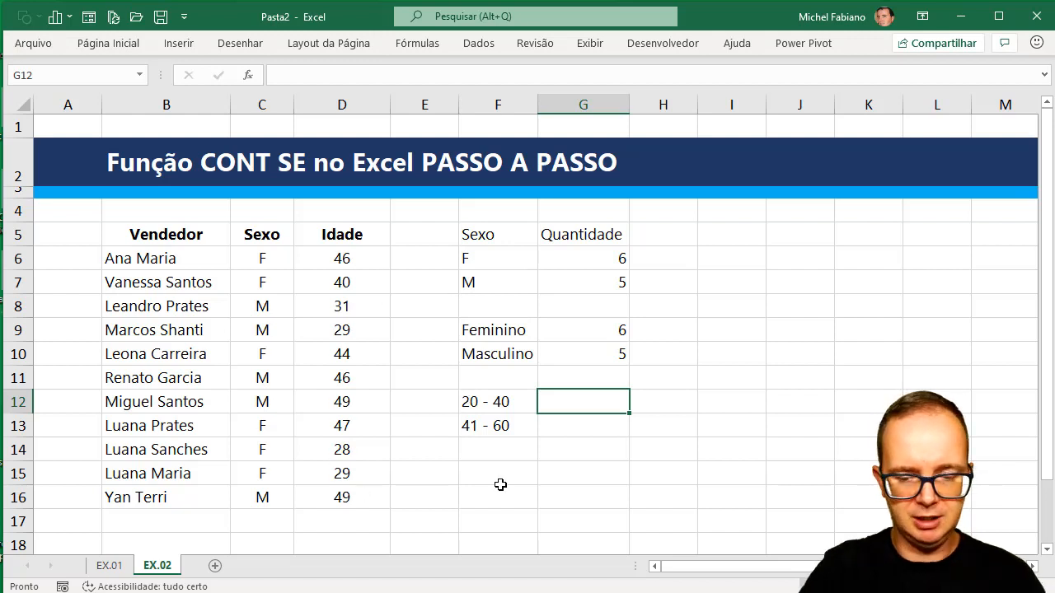
type("=cont.se")
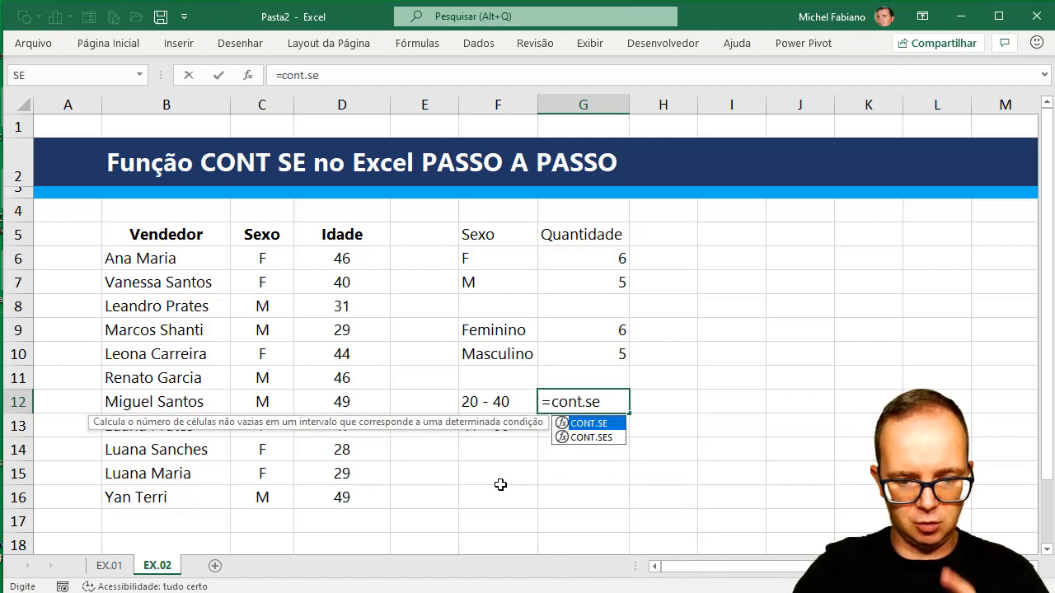
type("(")
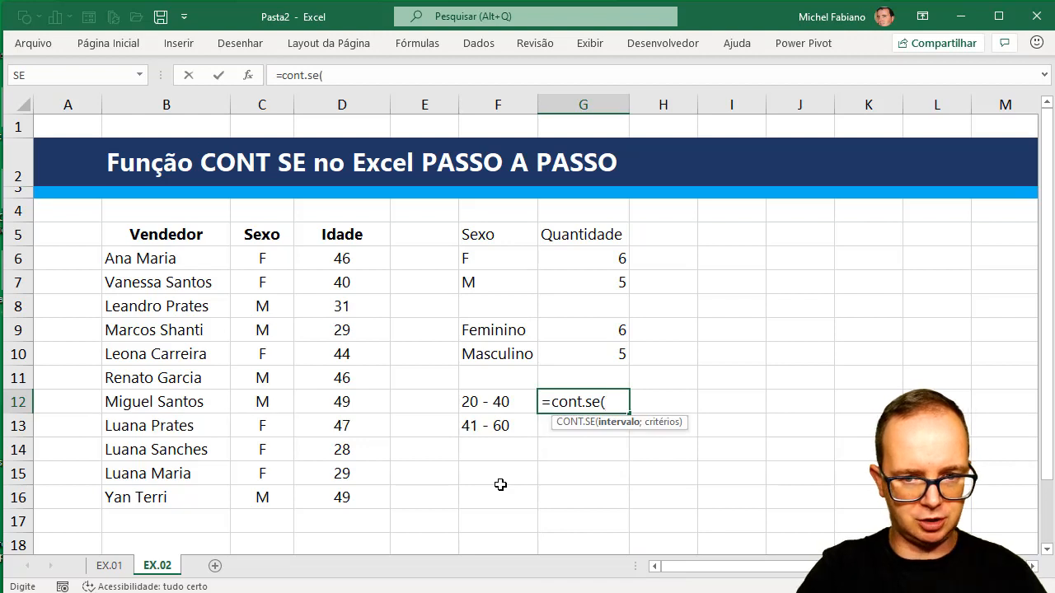
left_click(343, 499)
left_click_drag(350, 464, 360, 259)
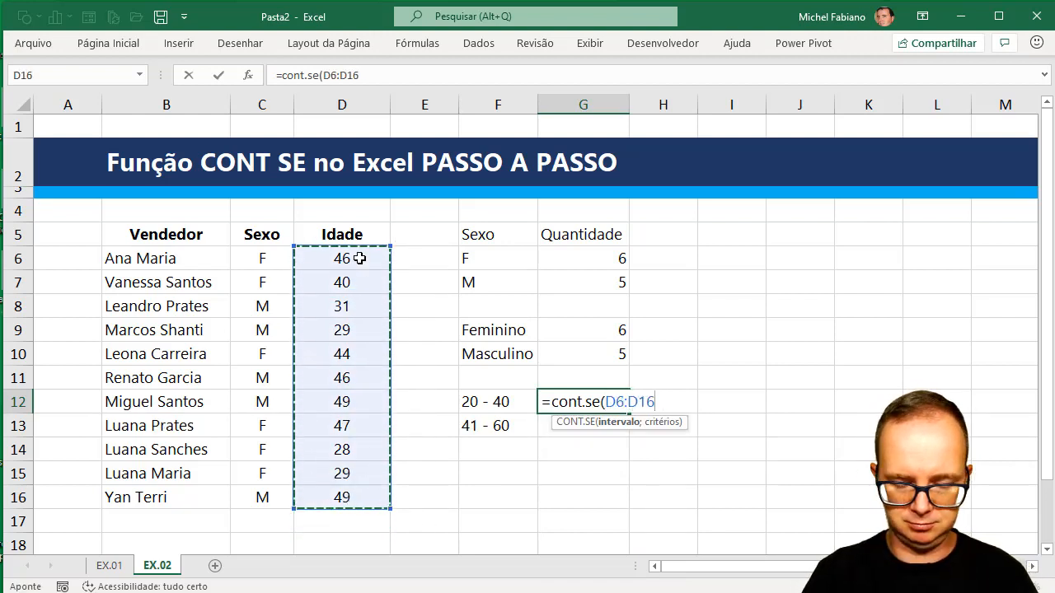
type(";")
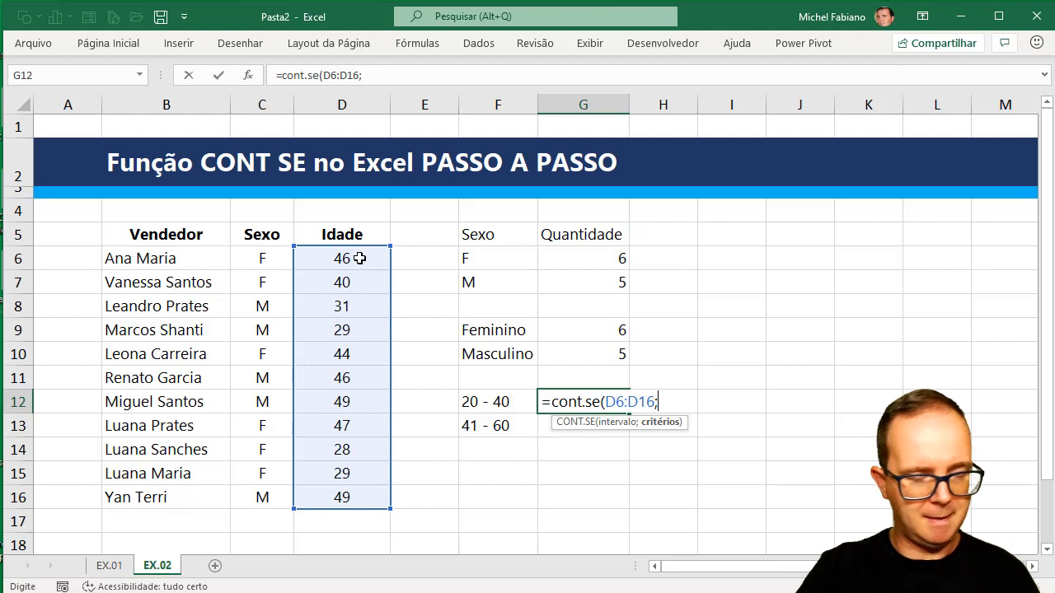
type("<")
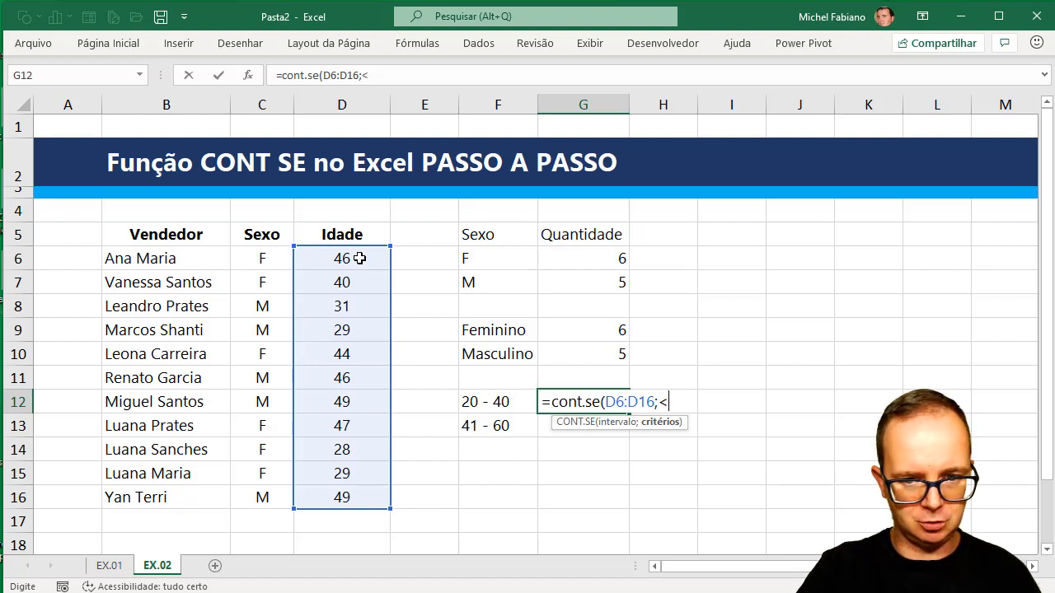
type("=40")
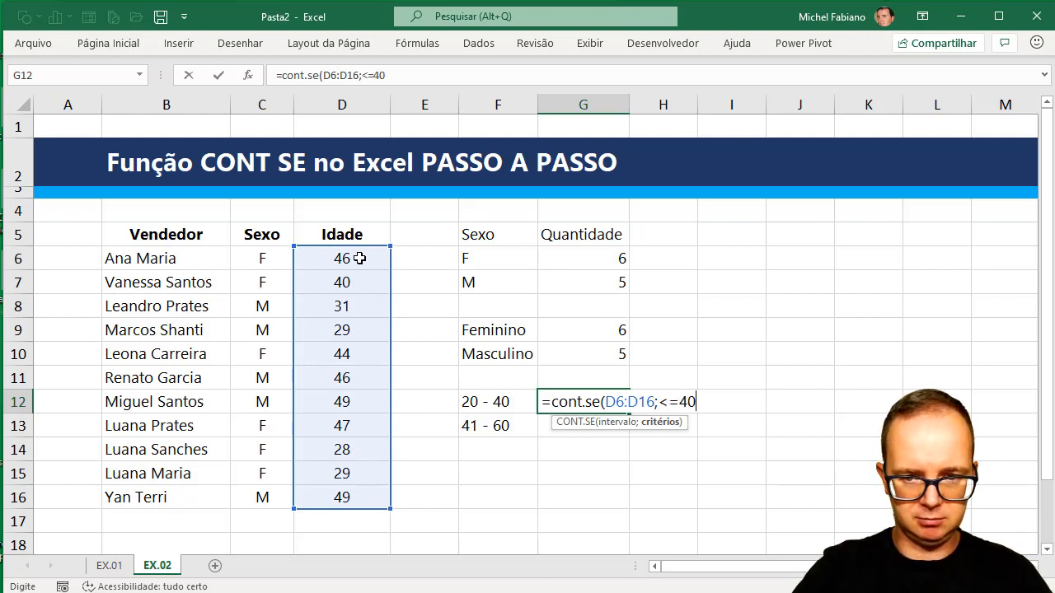
type(")")
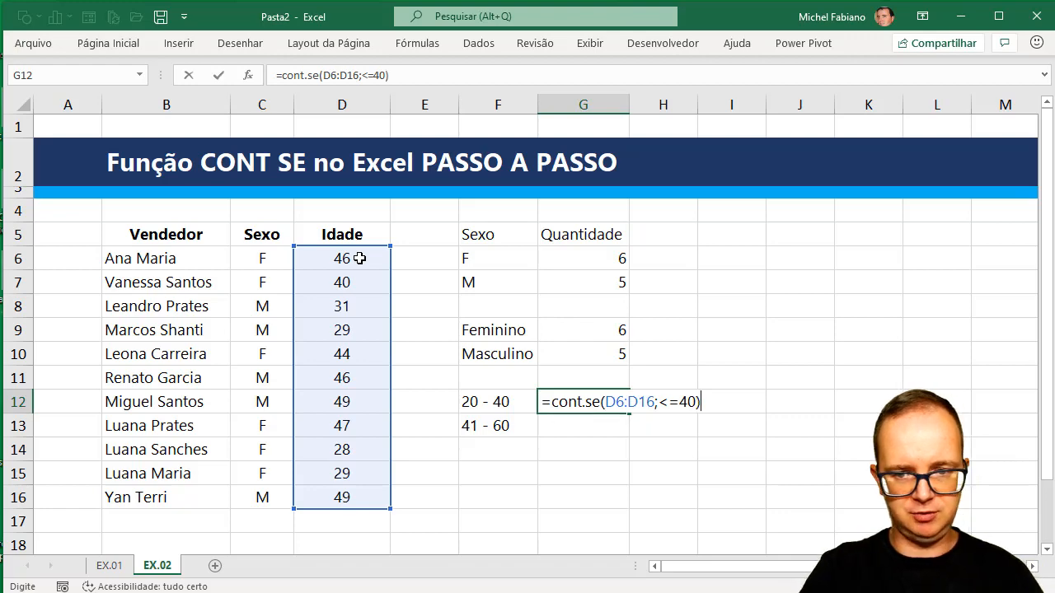
key("Return")
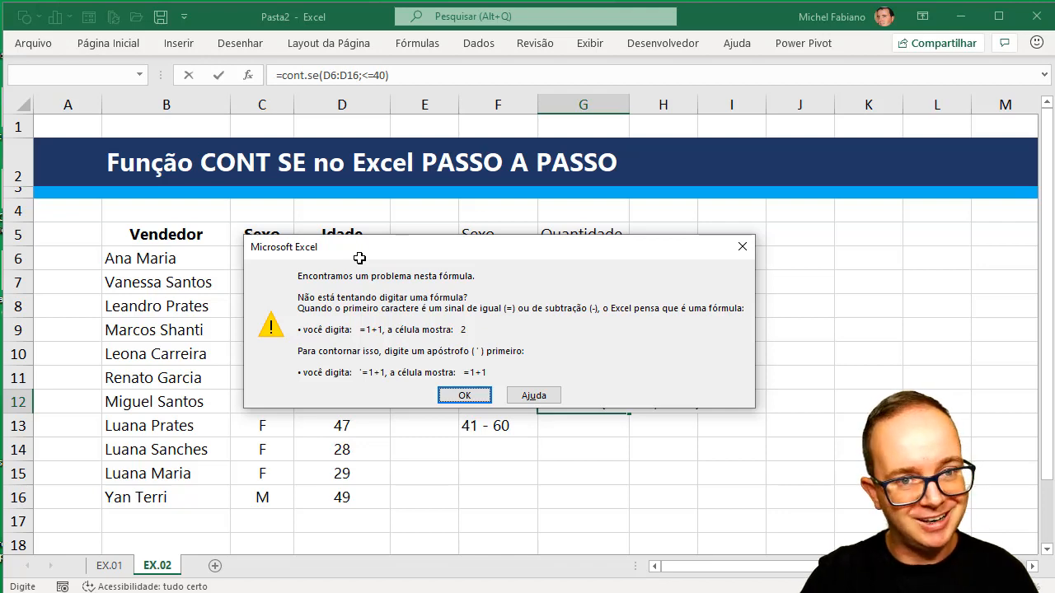
key("Return")
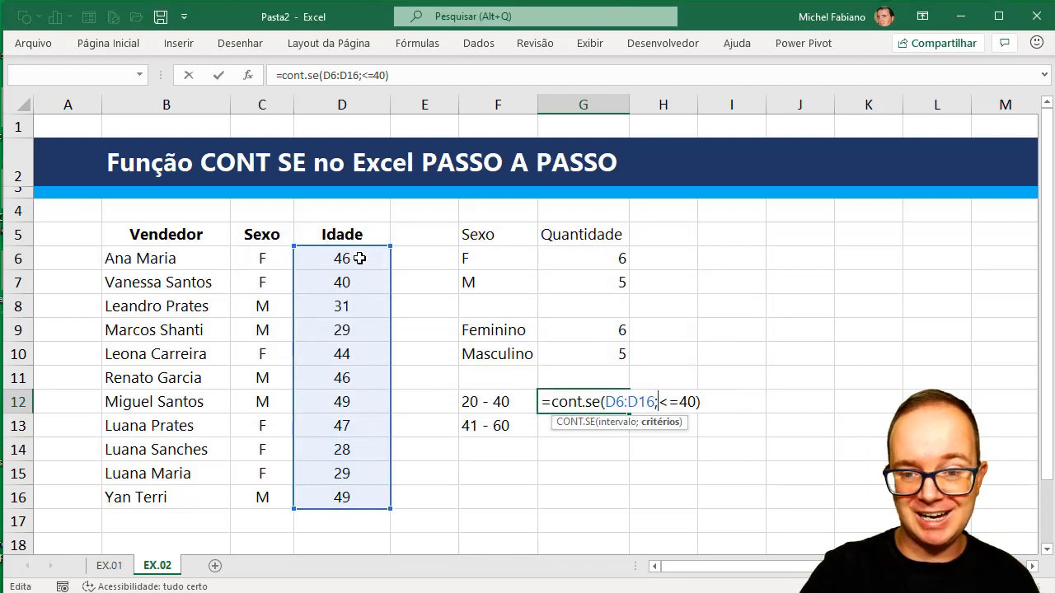
Enclose the whole criterion in quotation marks so that G12 holds =CONT.SE(D6:D16;"<=40")
type("\"<=")
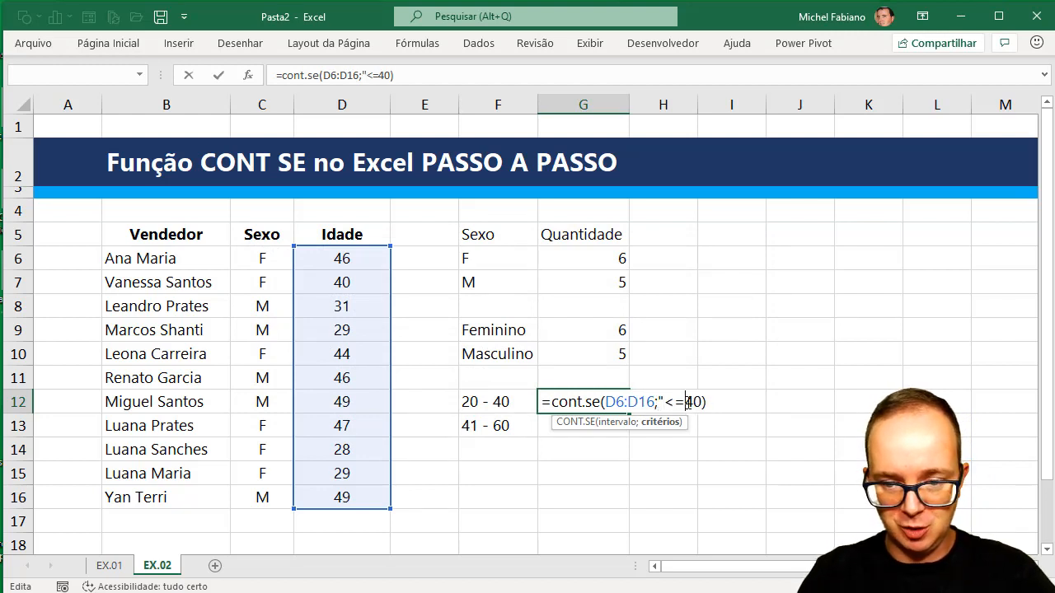
type("\"&")
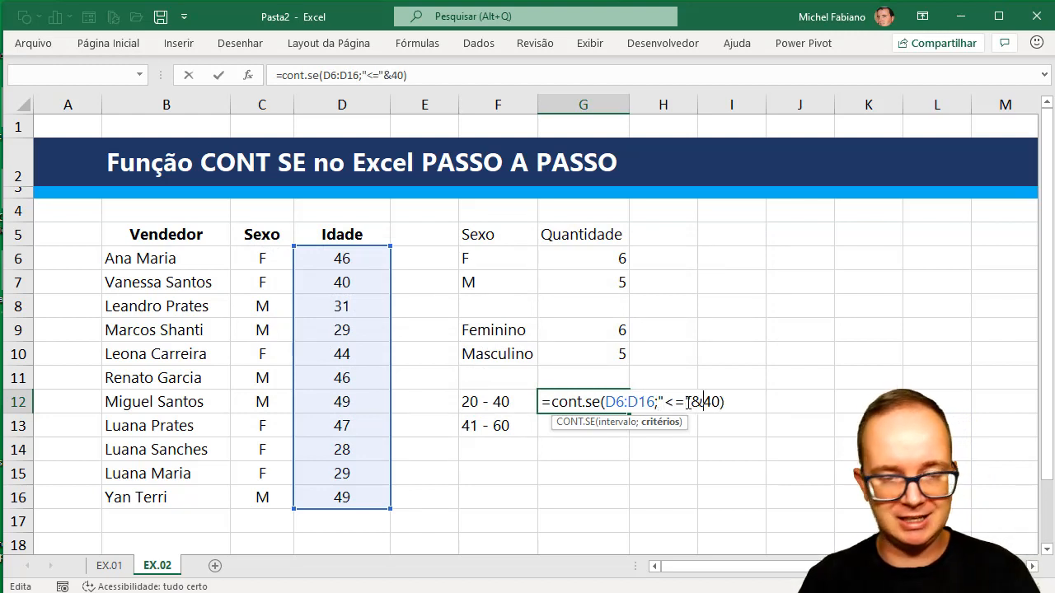
key("BackSpace")
key("BackSpace")
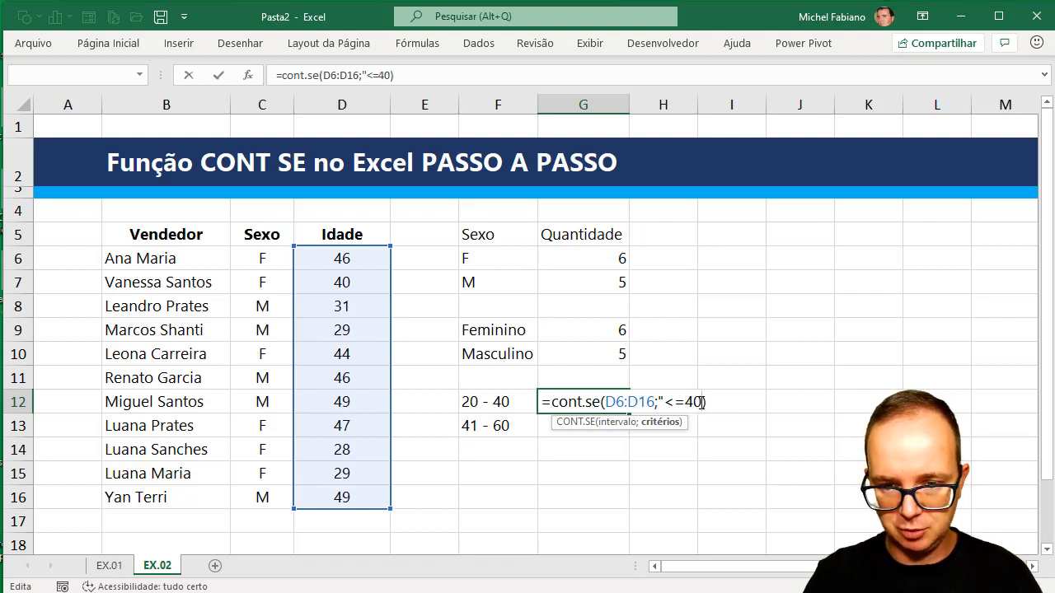
left_click(703, 401)
type("\"")
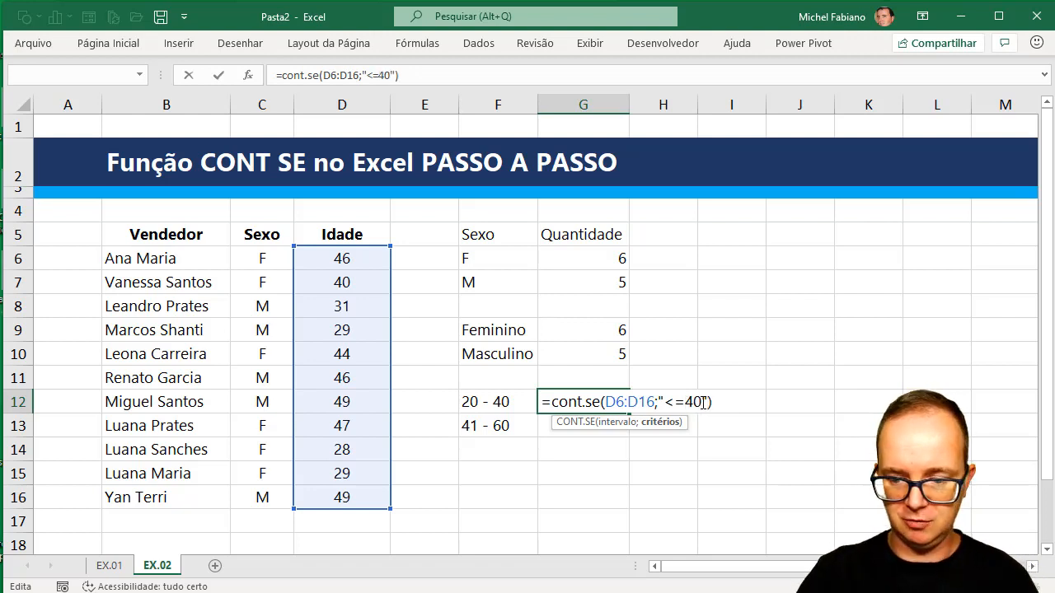
key("Return")
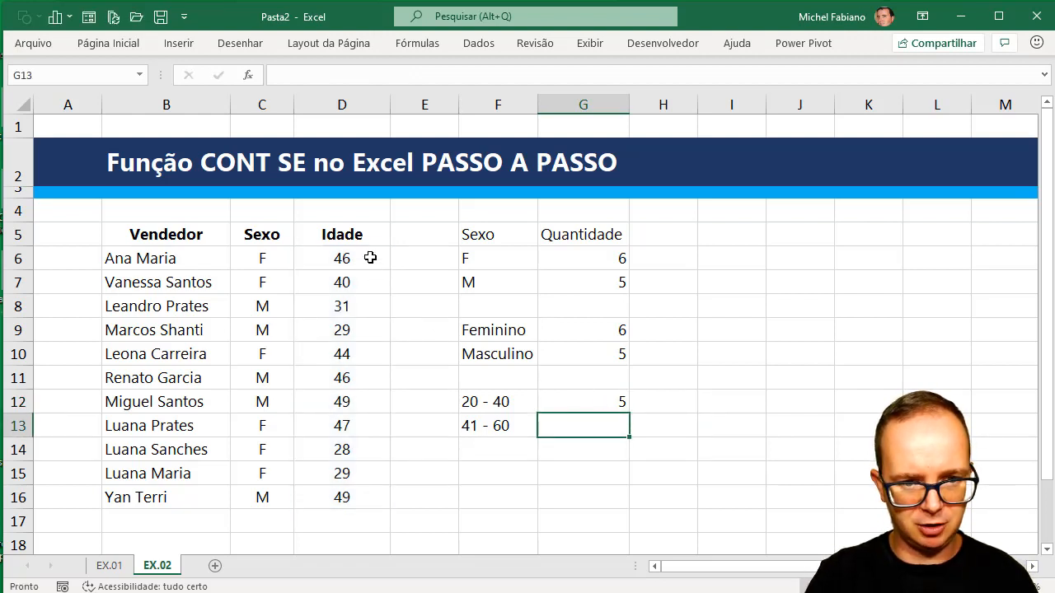
Check the ages of 40 or less in the Idade column one by one, in D7, D8, D9, D14 and D15
left_click(361, 281)
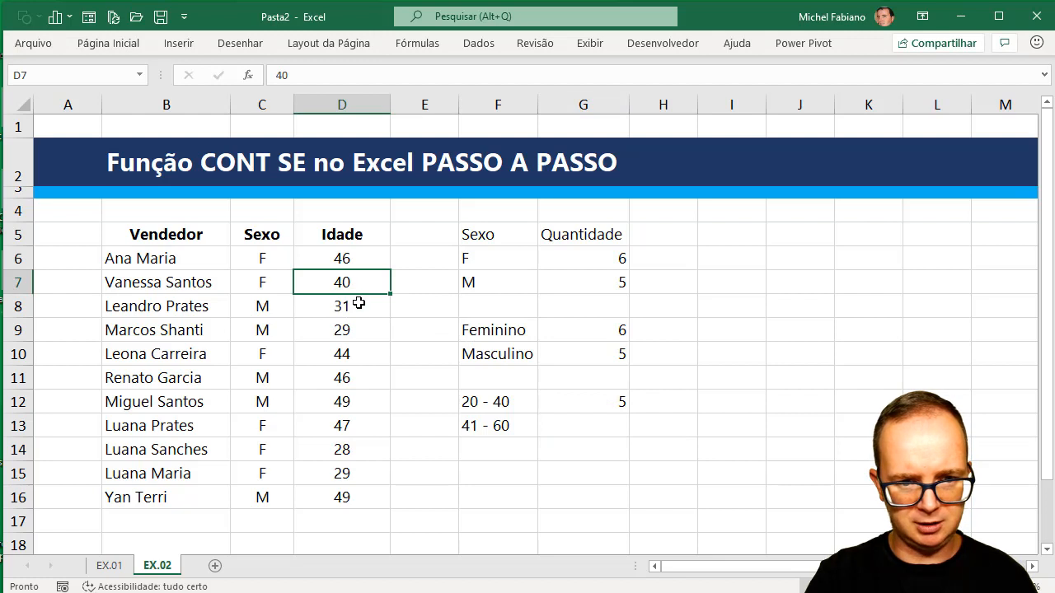
left_click(359, 307)
left_click(356, 329)
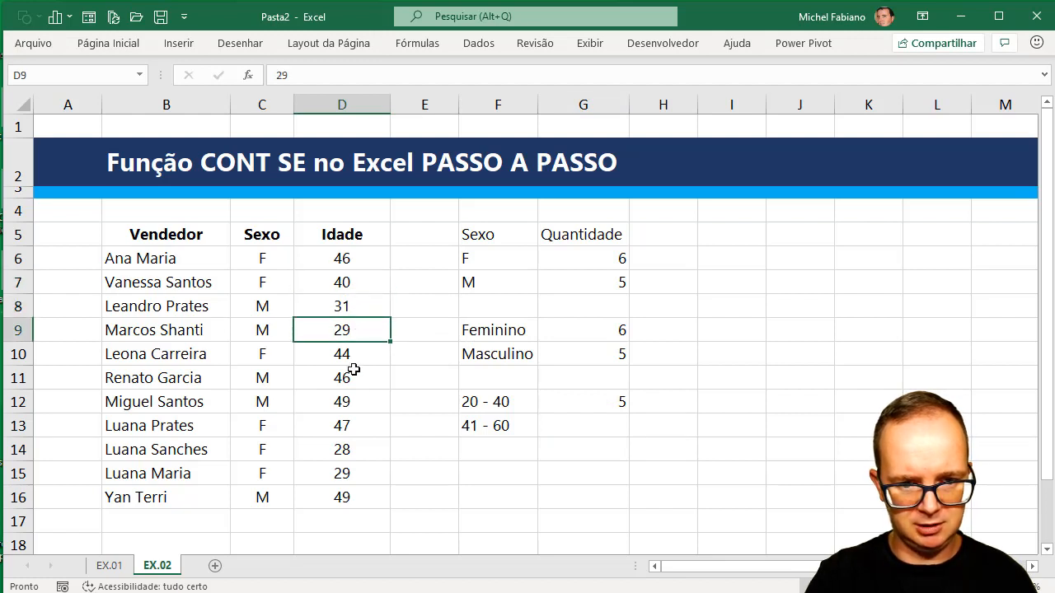
left_click(353, 450)
left_click(353, 471)
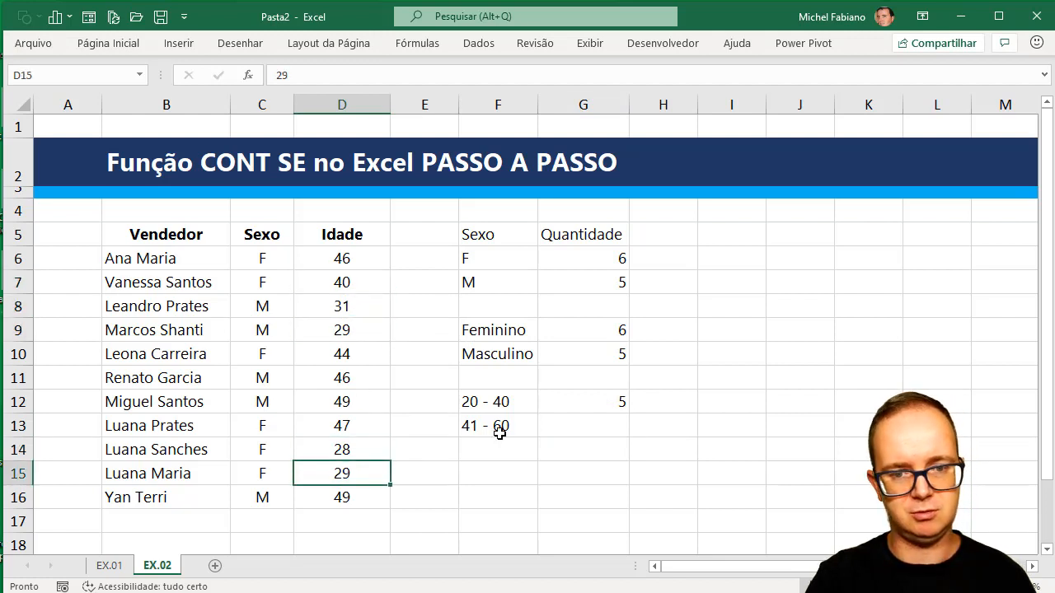
In G13, count all filled age cells with =CONT.VALORES(D6:D16)
left_click(595, 425)
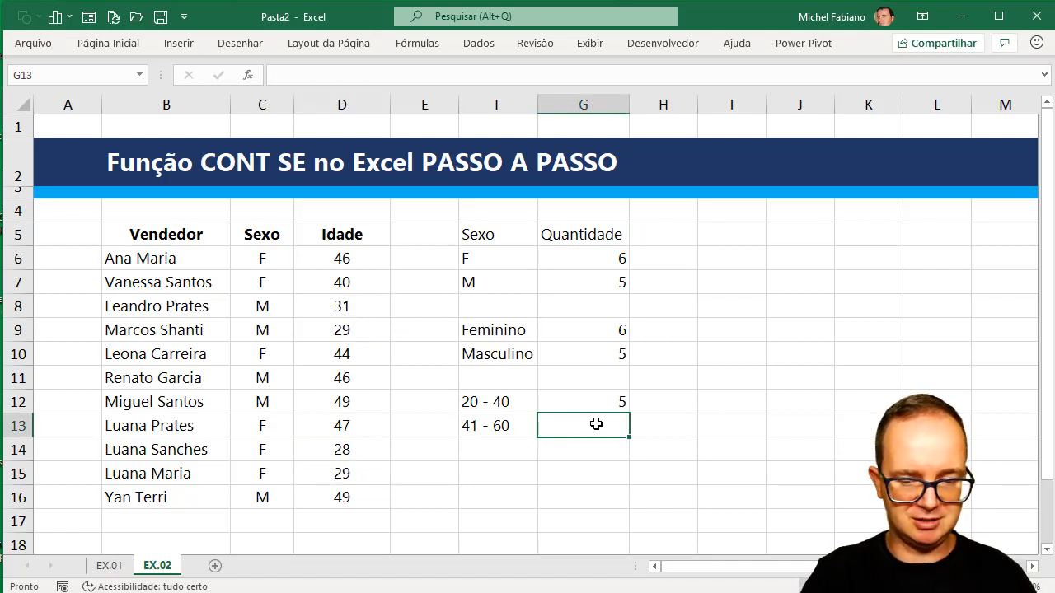
type("=c")
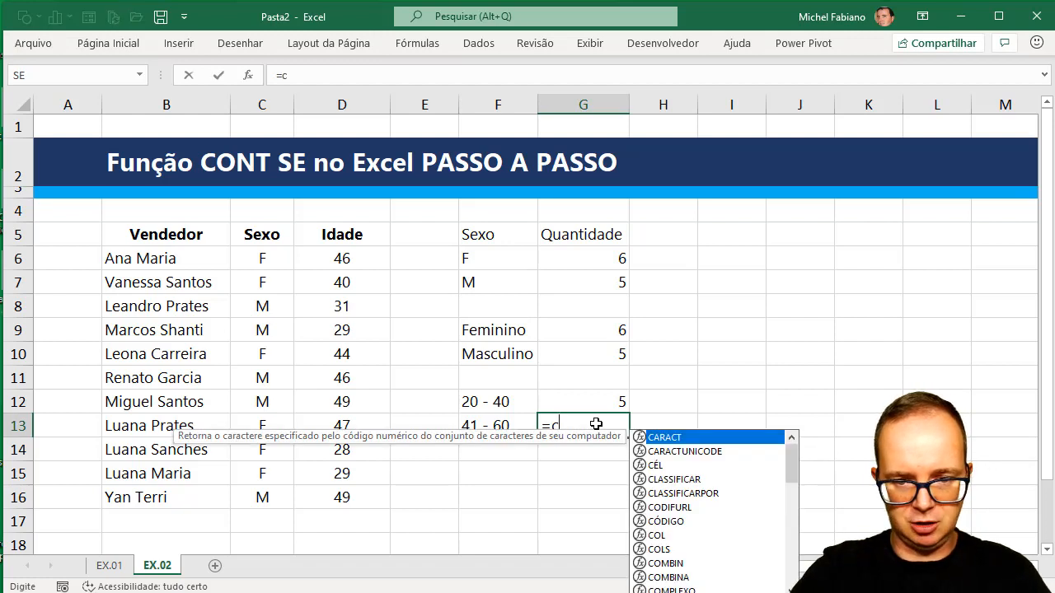
key("BackSpace")
key("BackSpace")
type("=")
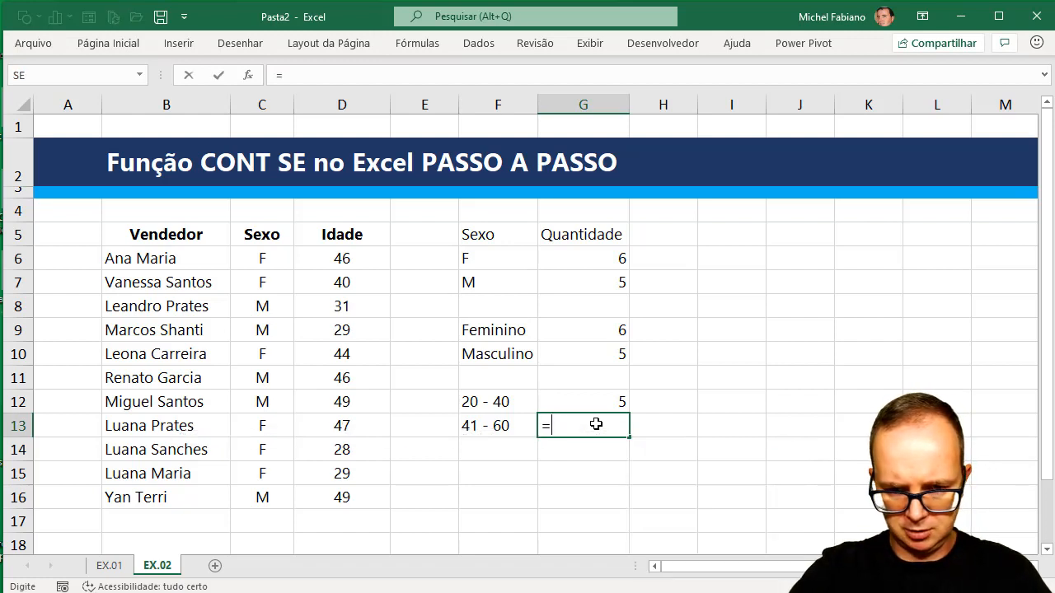
type("con")
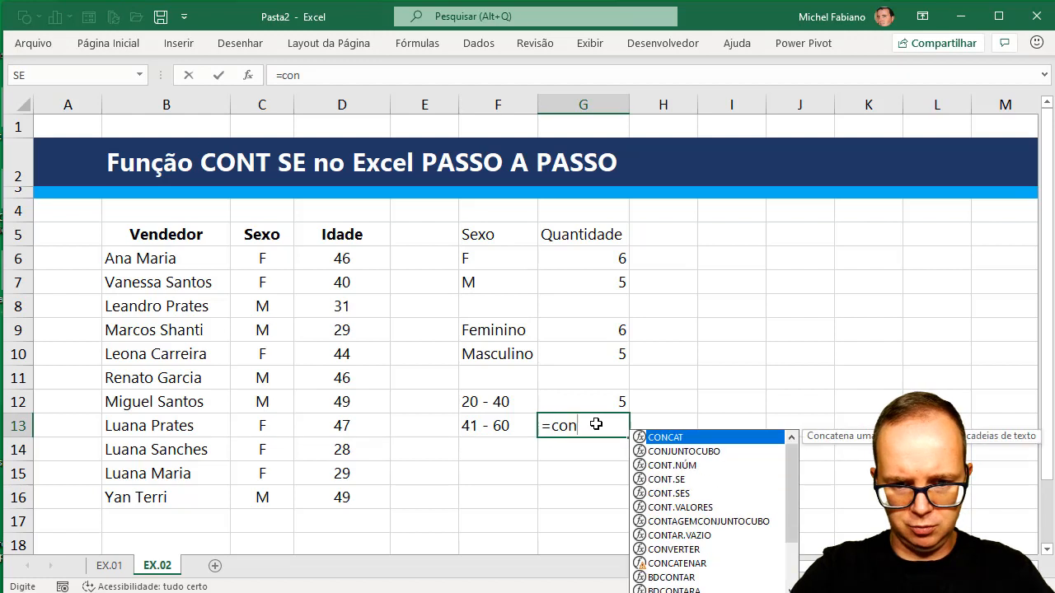
type("t.valores(")
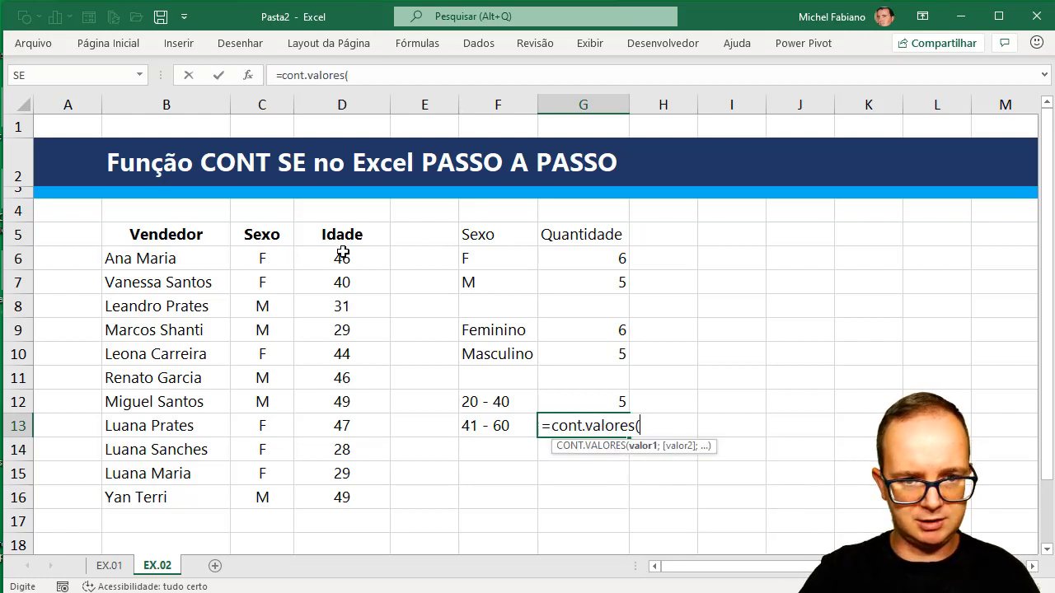
left_click_drag(342, 252, 343, 498)
type(")")
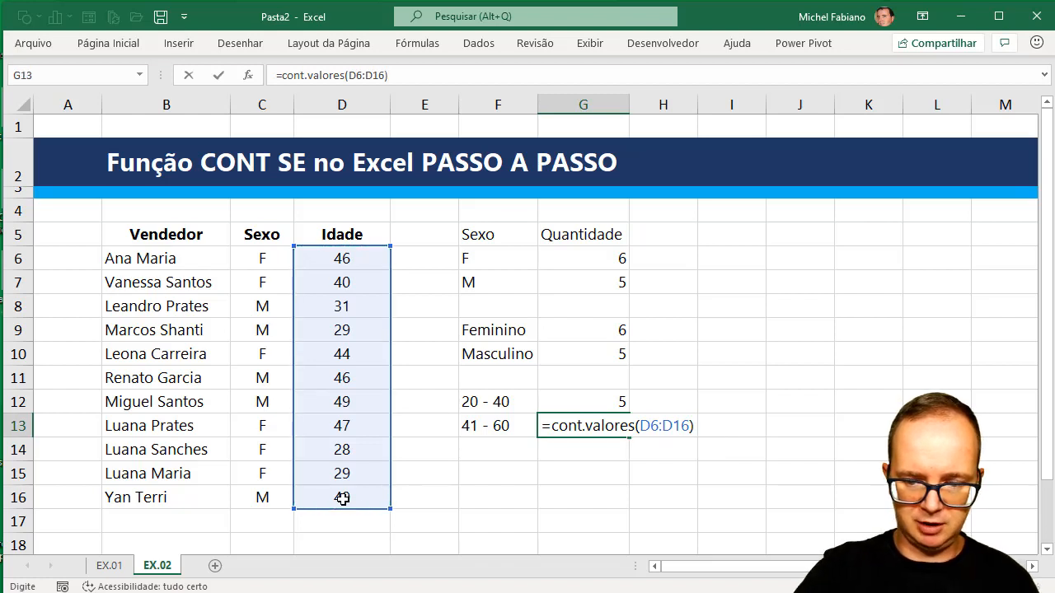
key("Return")
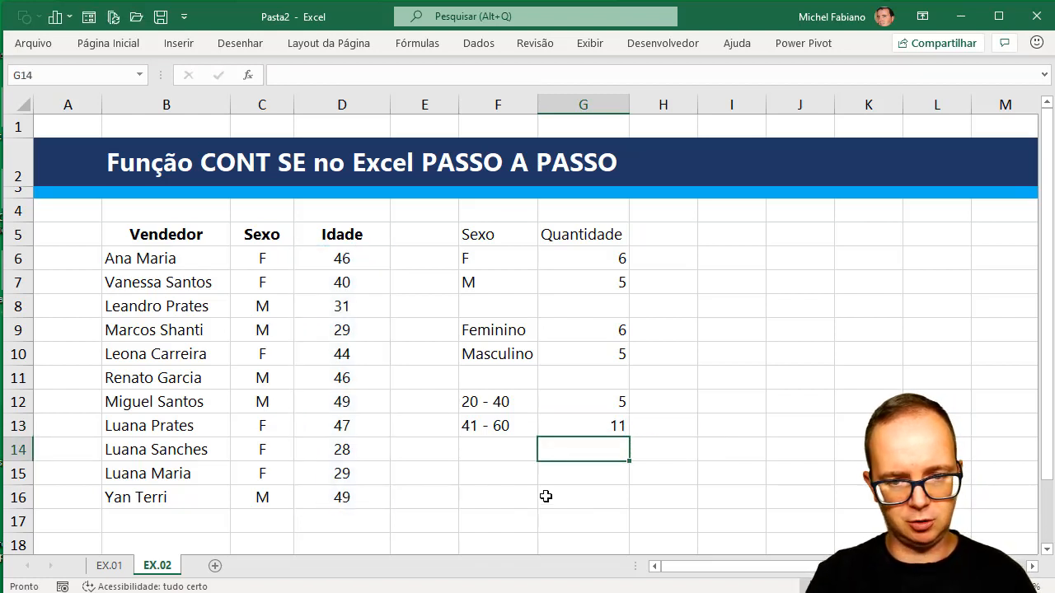
Subtract the ages up to 40 in G13 by appending -CONT.SE(D6:D16;"<=40") to its formula, and select the salespeople in B6:B16
left_click(611, 420)
left_click(468, 74)
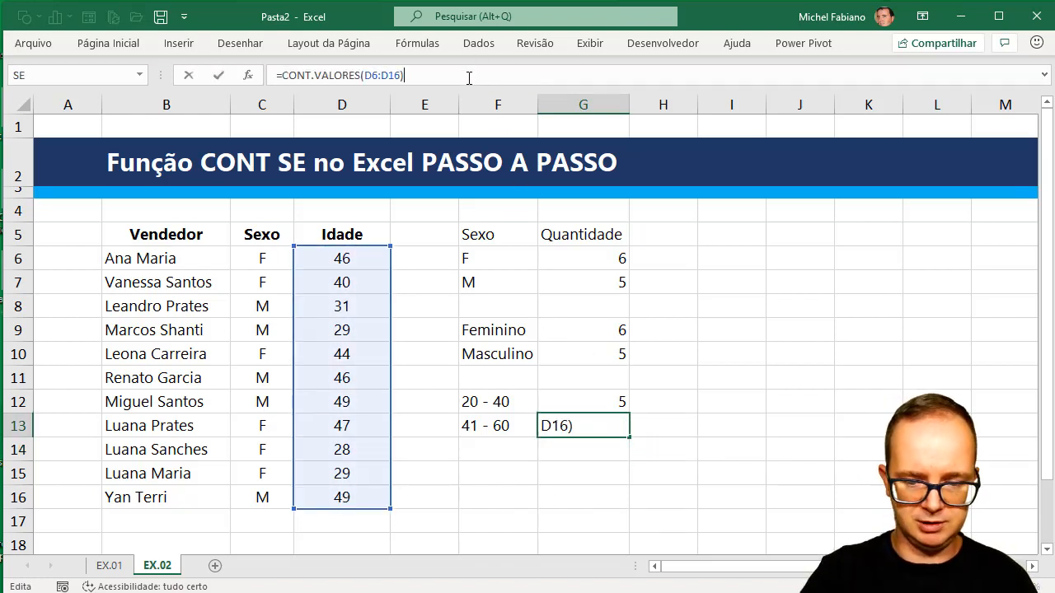
type("-cont.se")
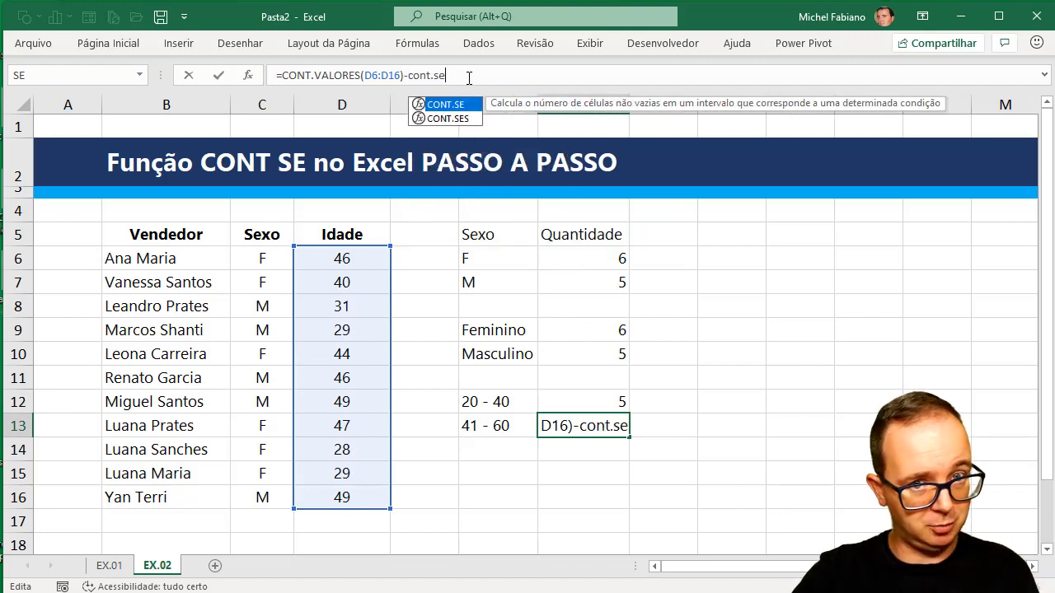
type("(")
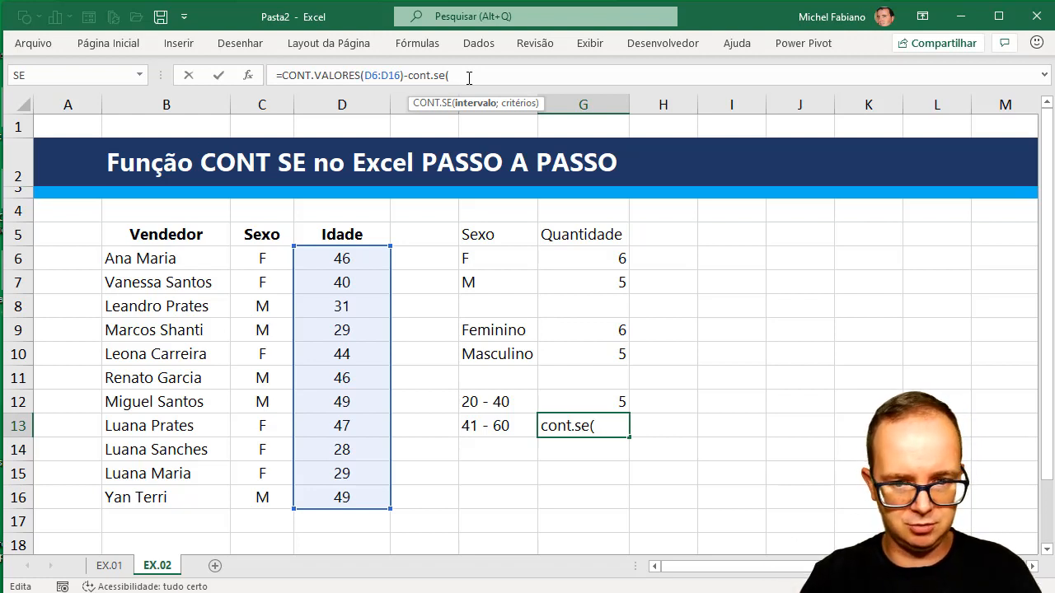
left_click_drag(341, 259, 338, 493)
type(";")
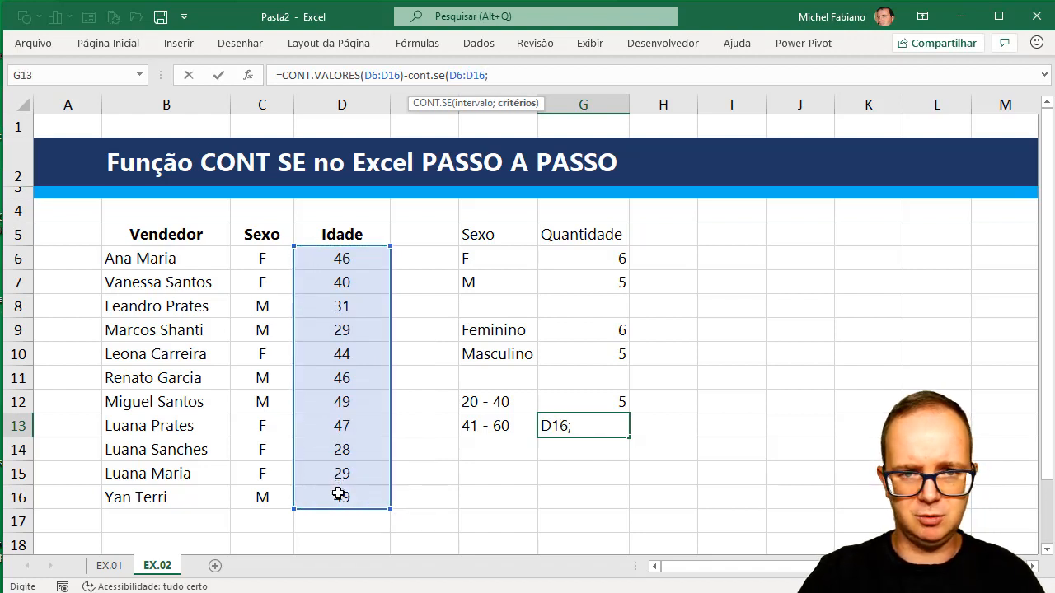
type("\"<")
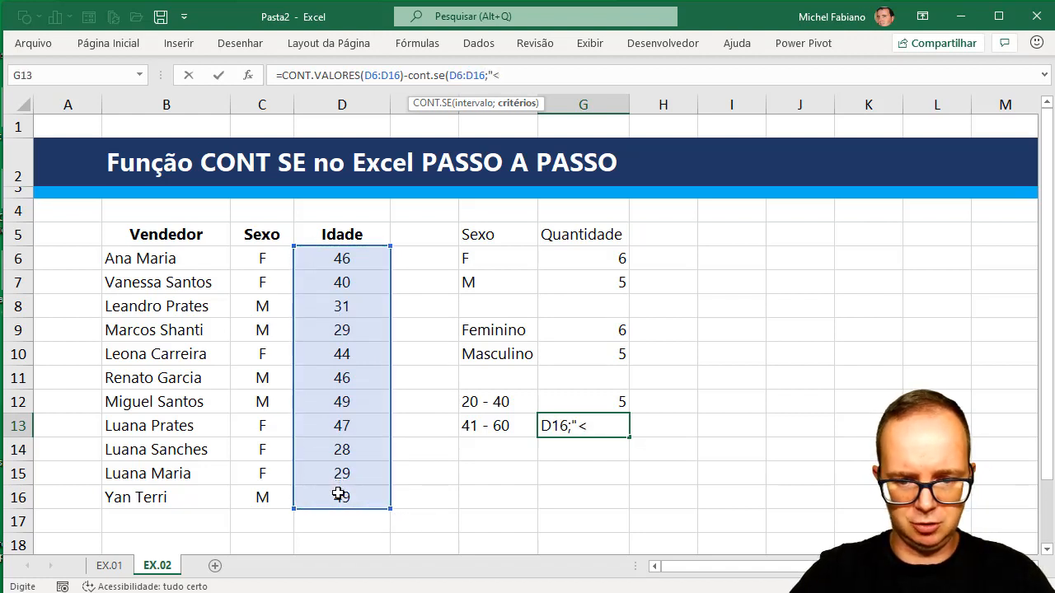
type("=40\")")
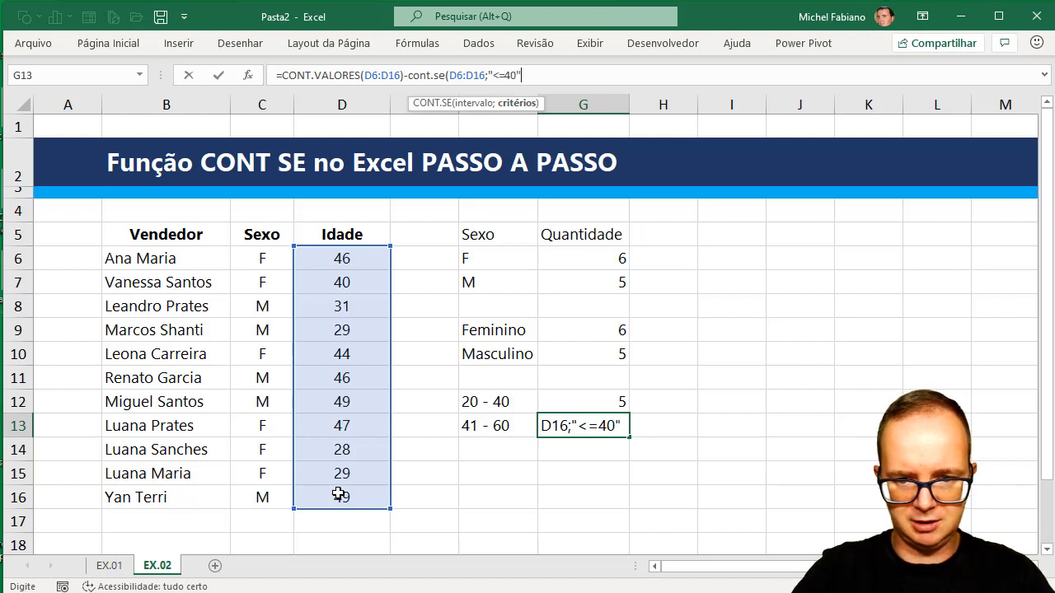
key("Return")
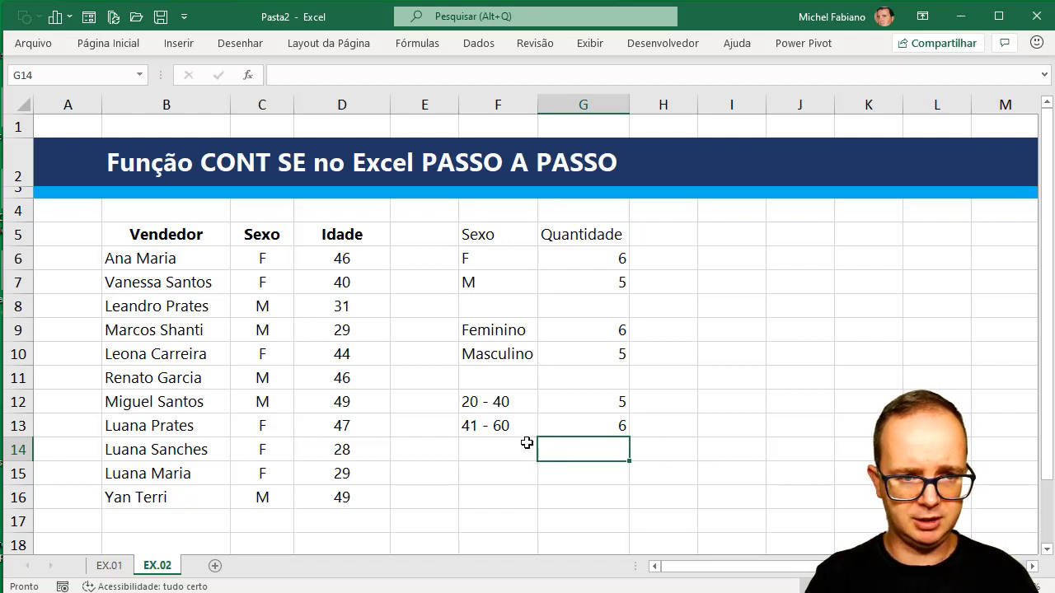
left_click_drag(165, 261, 140, 497)
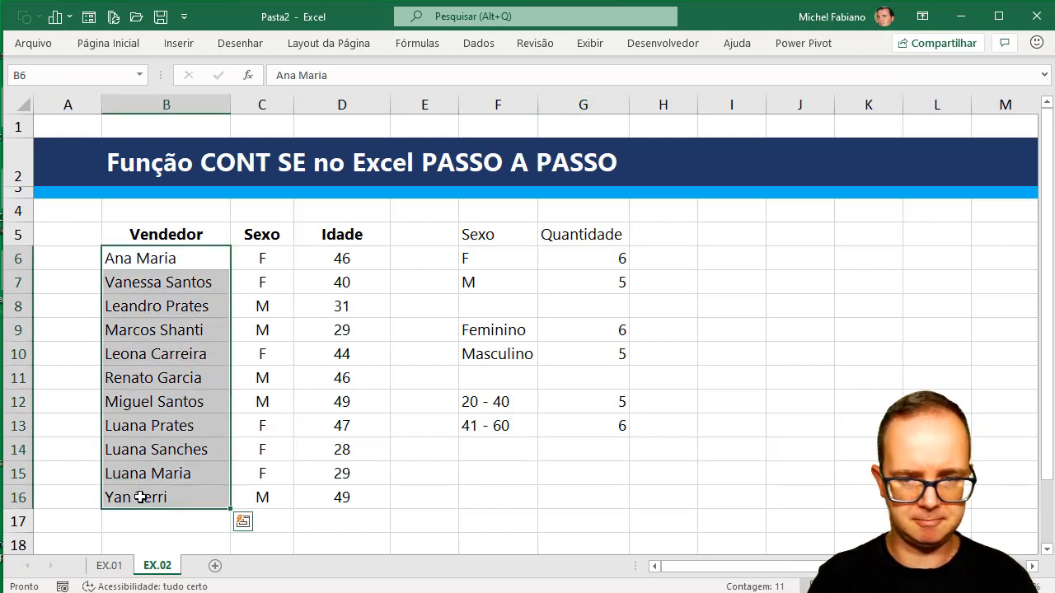
Enter the first name shared by the salespeople in B13:B15 as search text in I5
left_click(712, 230)
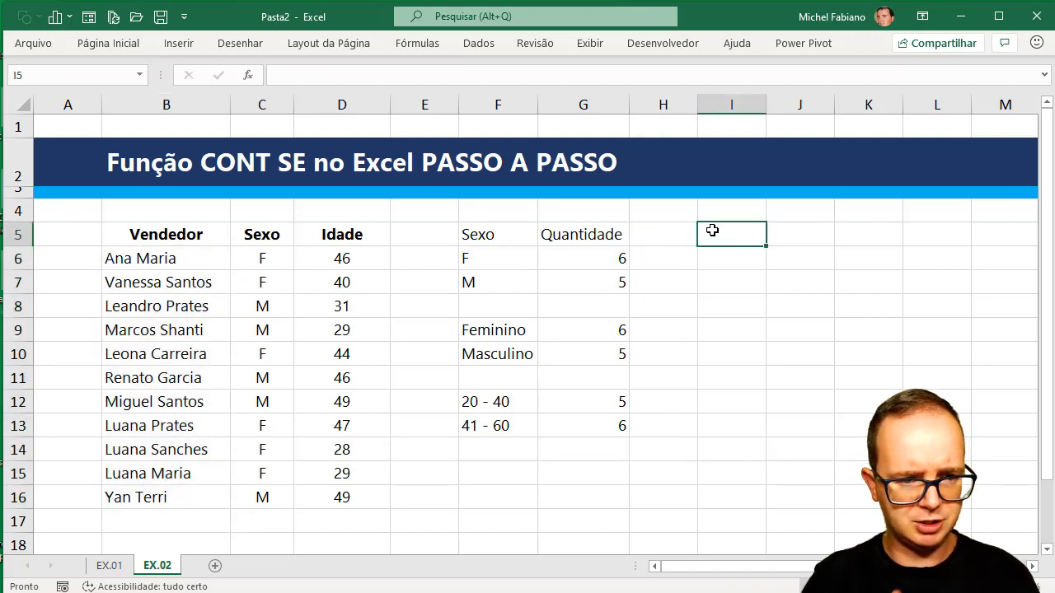
type("Luana")
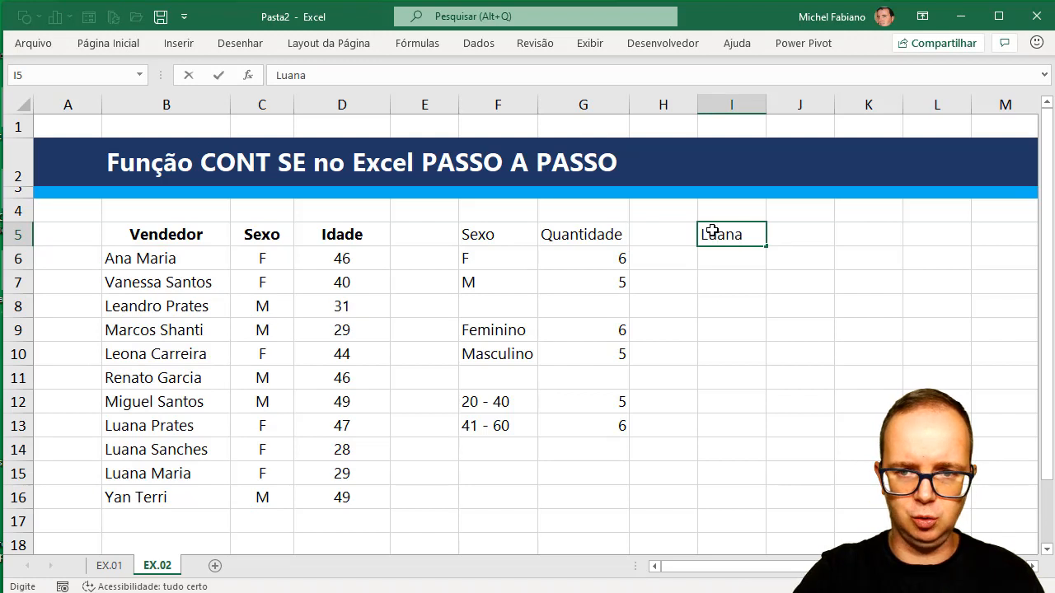
key("Return")
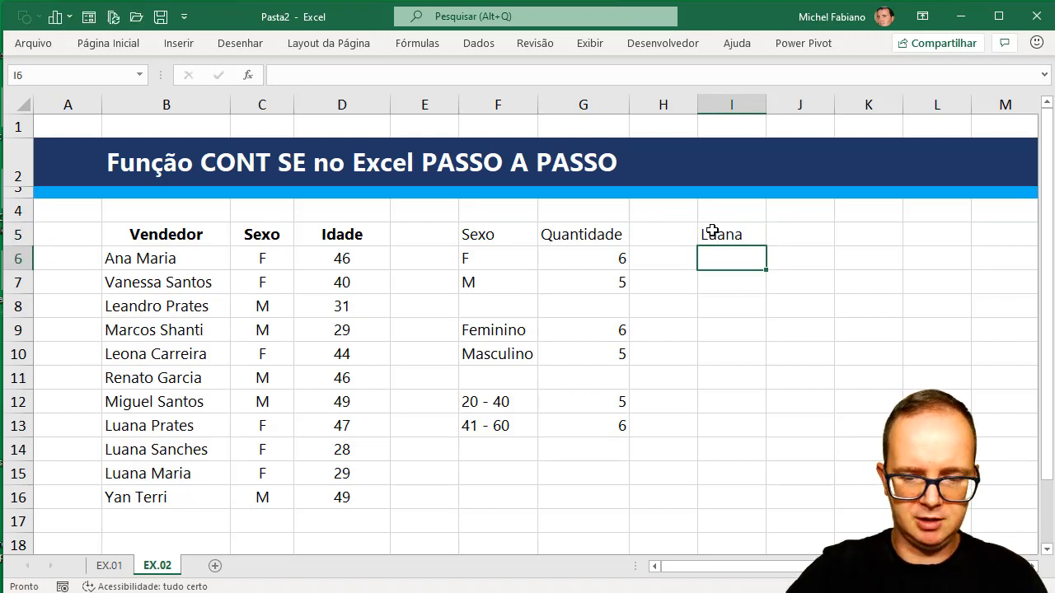
In I6, count the salespeople matching the name in I5 with =CONT.SE(B6:B16;I5)
type("=cont.")
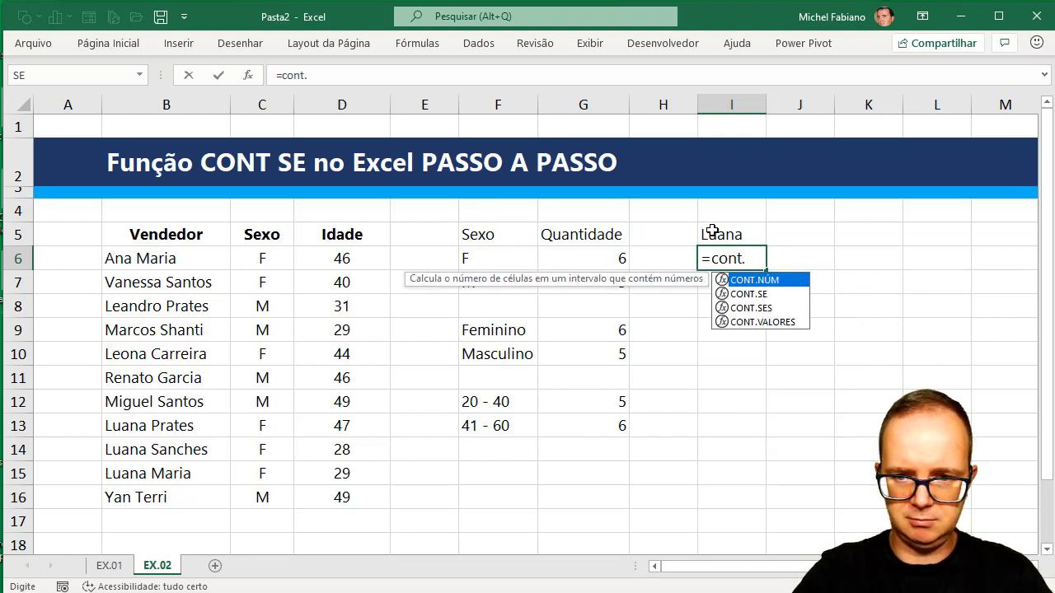
type("se(")
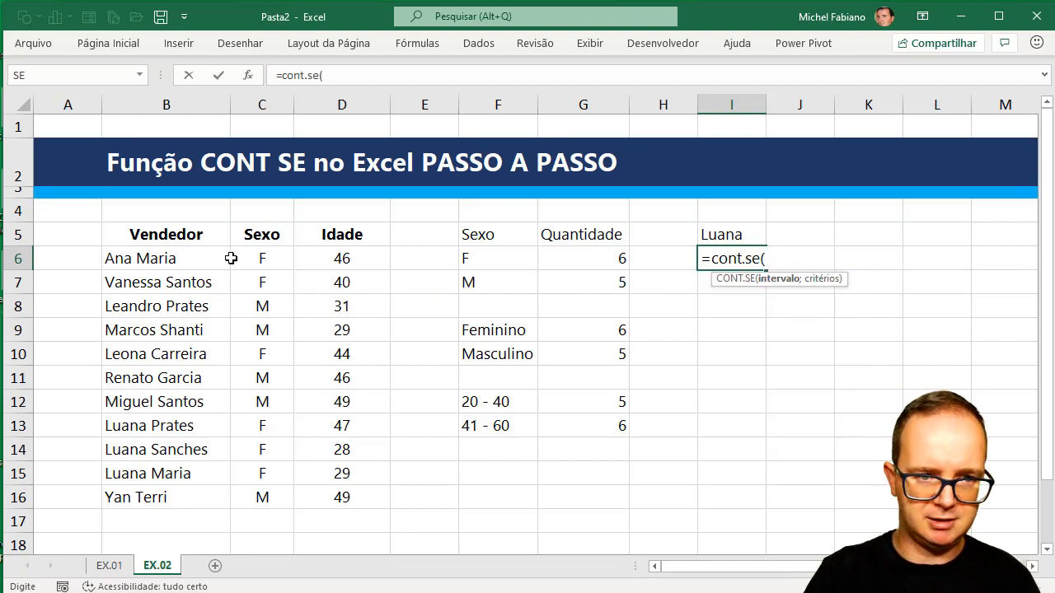
left_click_drag(219, 260, 175, 490)
type(";")
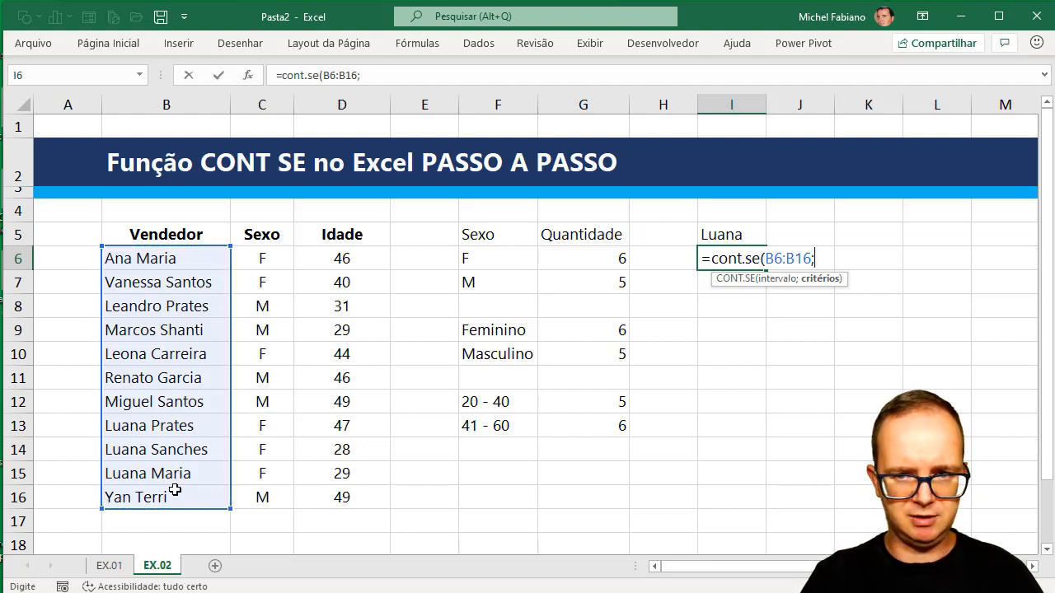
left_click(730, 235)
type(")")
key("Return")
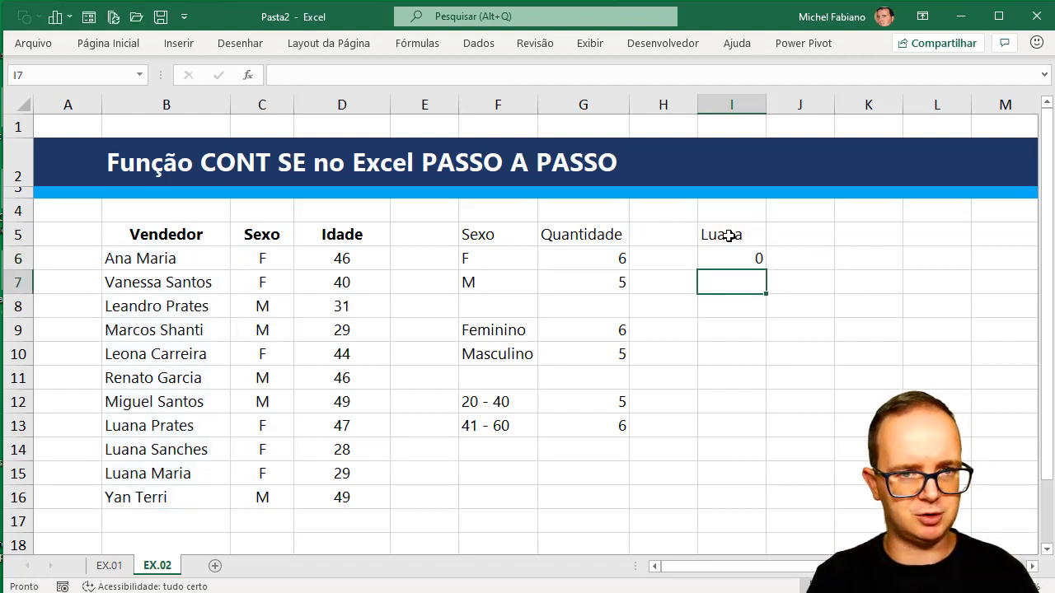
key("Up")
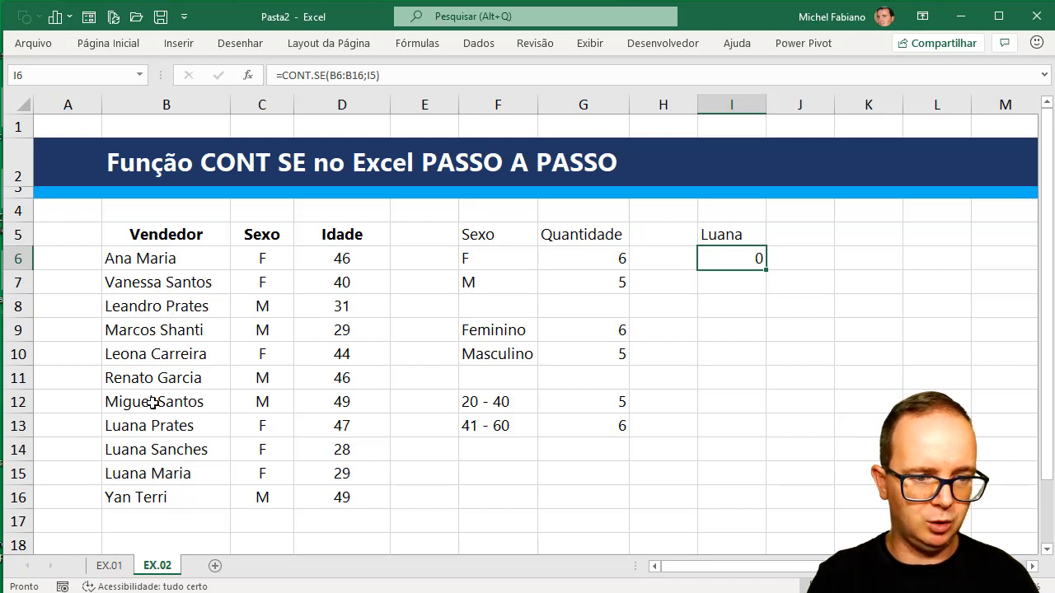
Check the salespeople in B13, B14 and B15 one by one against the first name in I5
left_click(193, 429)
left_click(190, 453)
left_click(188, 477)
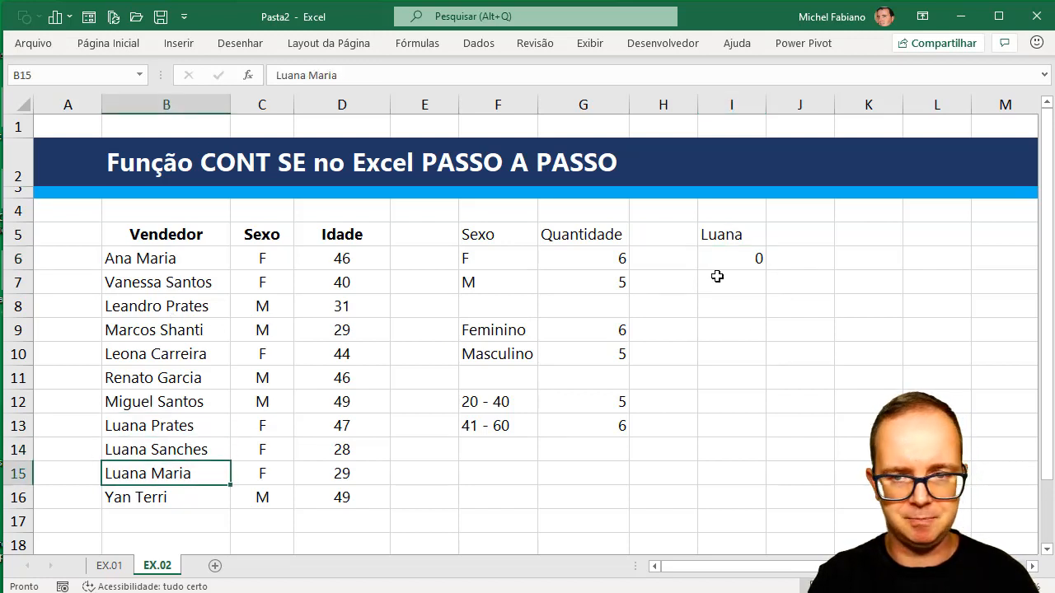
Extend the criterion in I6 to names starting with I5, giving =CONT.SE(B6:B16;I5&"*"), and select B13:B15 to compare
left_click(747, 261)
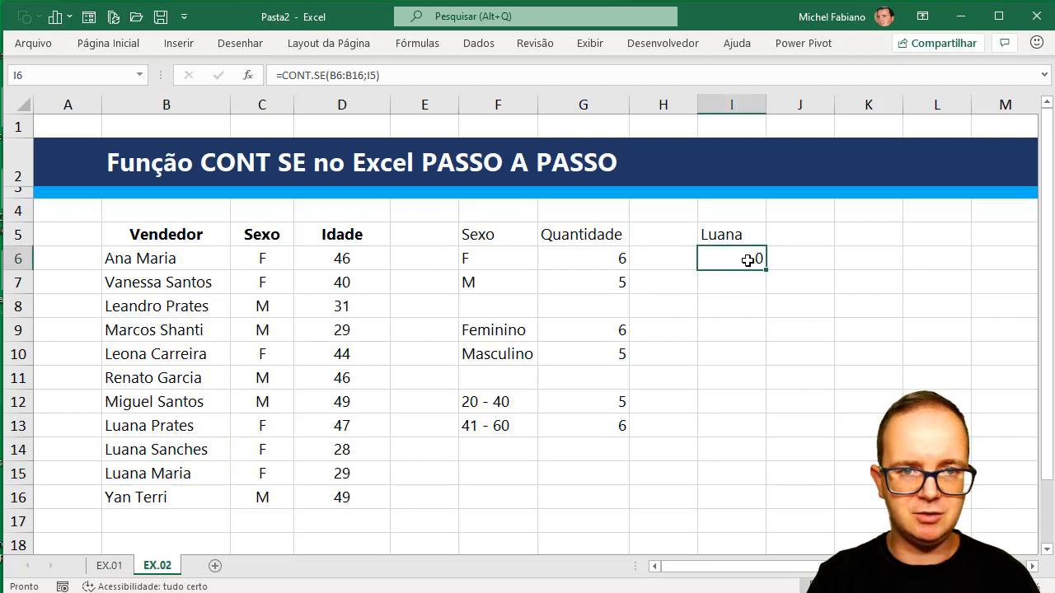
left_click(379, 75)
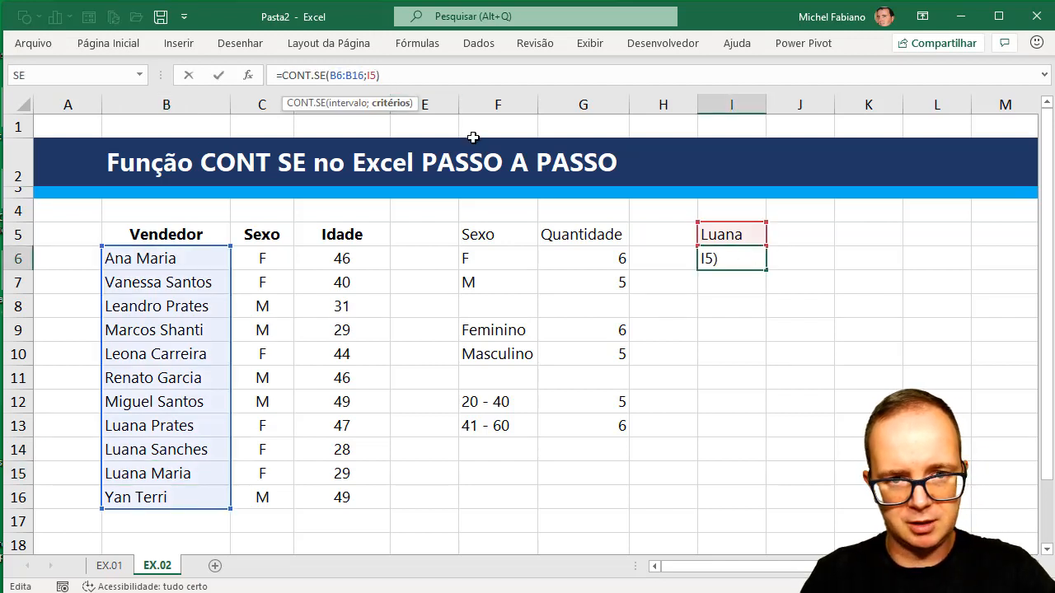
type("&\"")
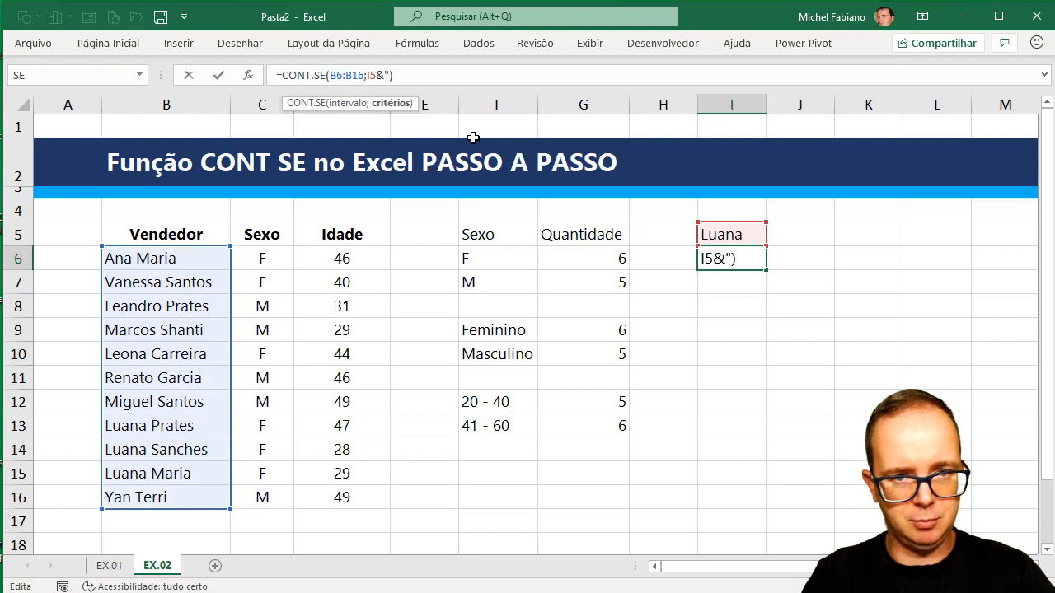
type("*\"")
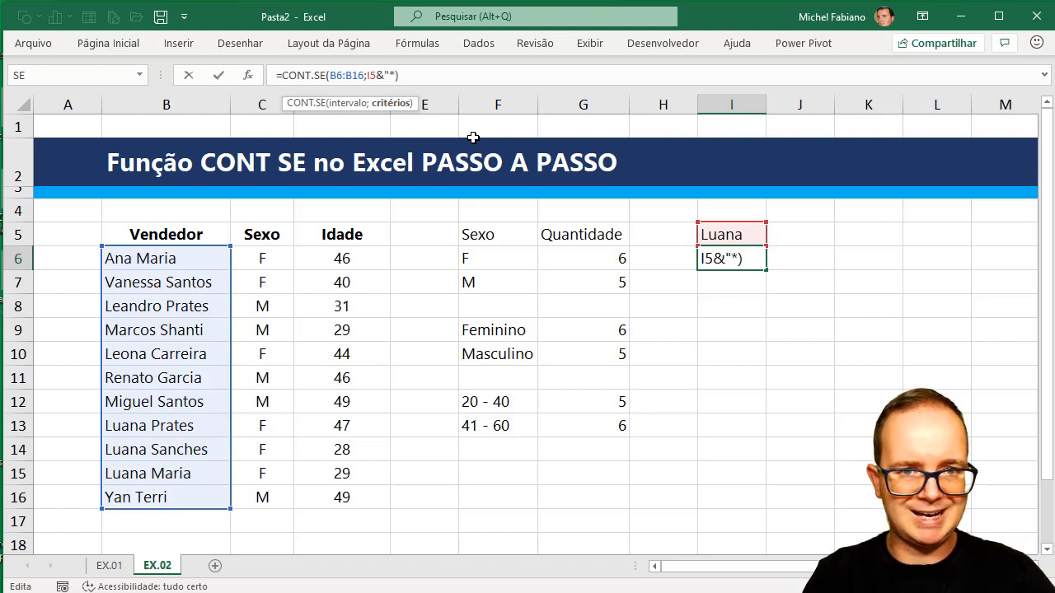
type("\"")
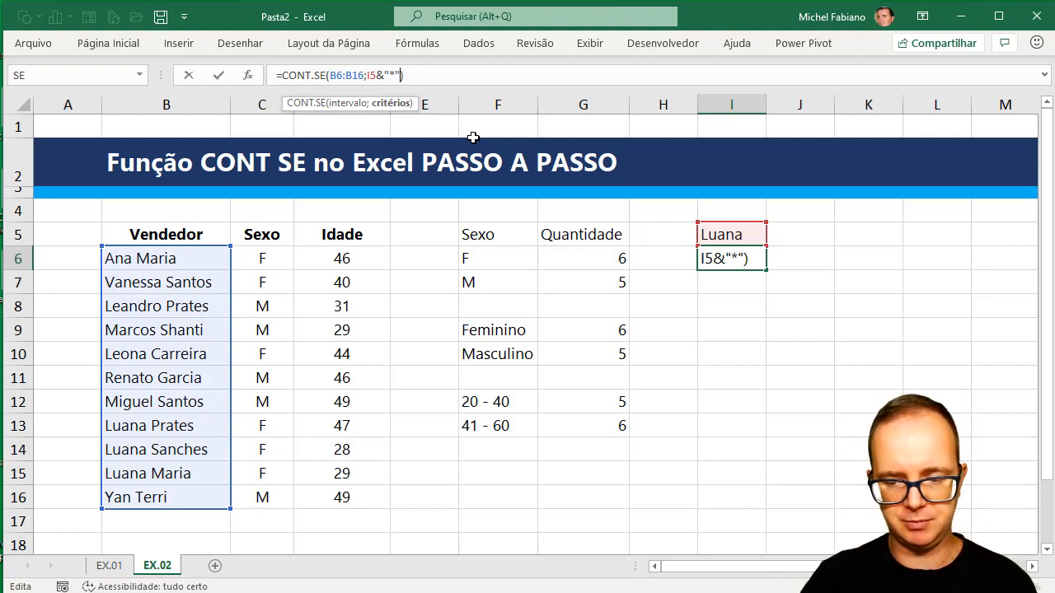
key("Return")
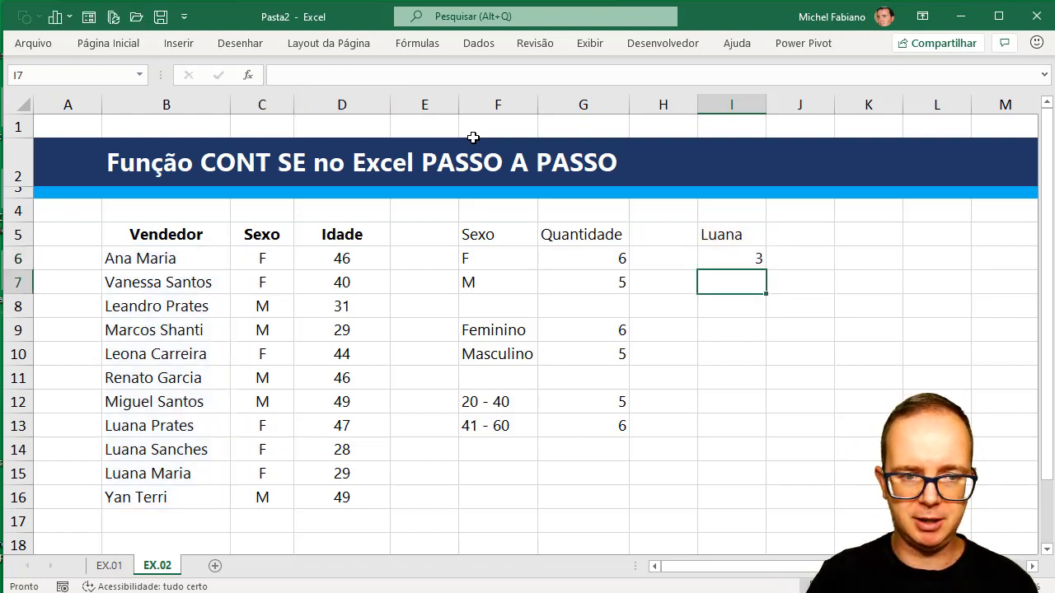
left_click_drag(175, 426, 176, 472)
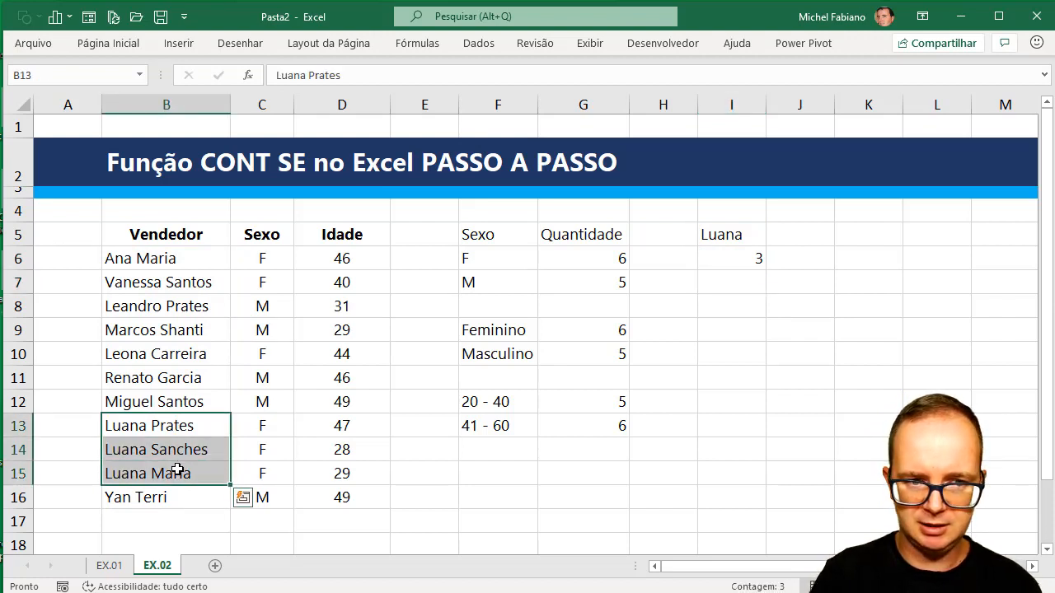
Enter the second name shared by the salespeople in B6 and B15 as search text in I8
left_click(730, 306)
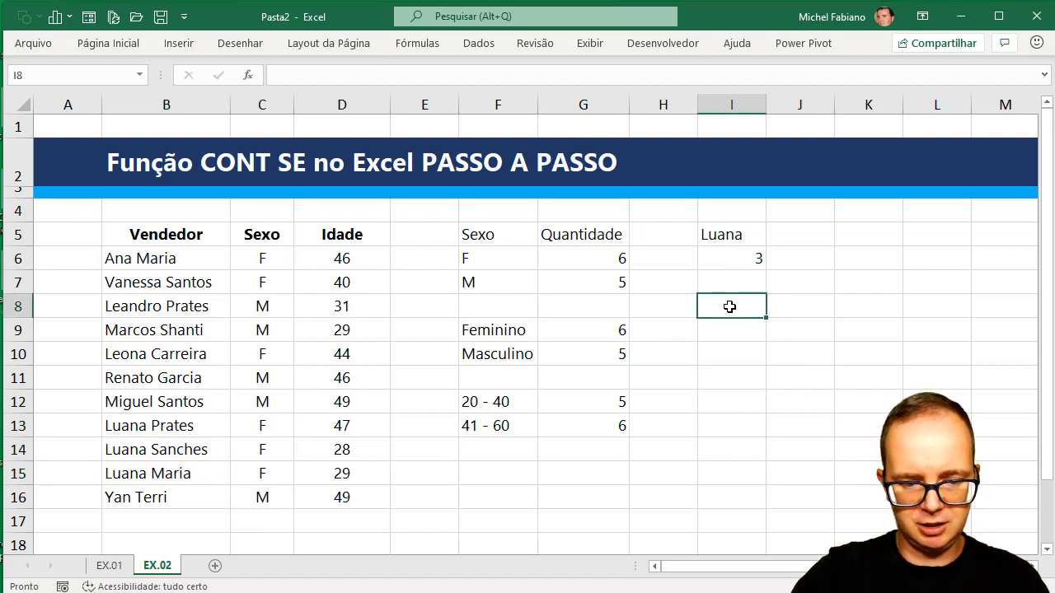
type("Maria")
key("Return")
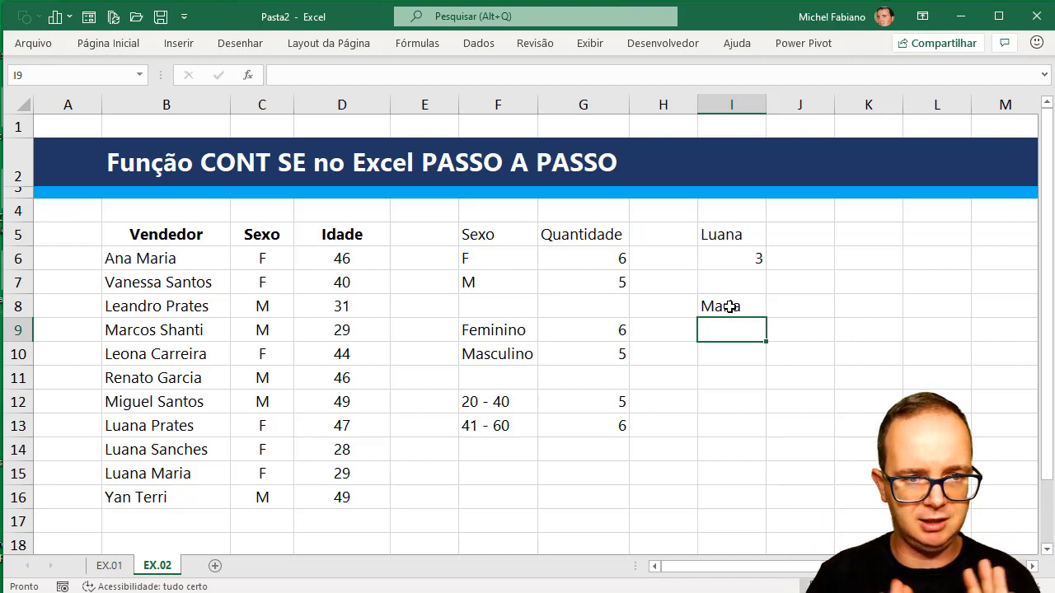
In I9, count the salespeople whose names end with the text in I8 using =CONT.SE(B6:B16;"*"&I8)
type("=cont")
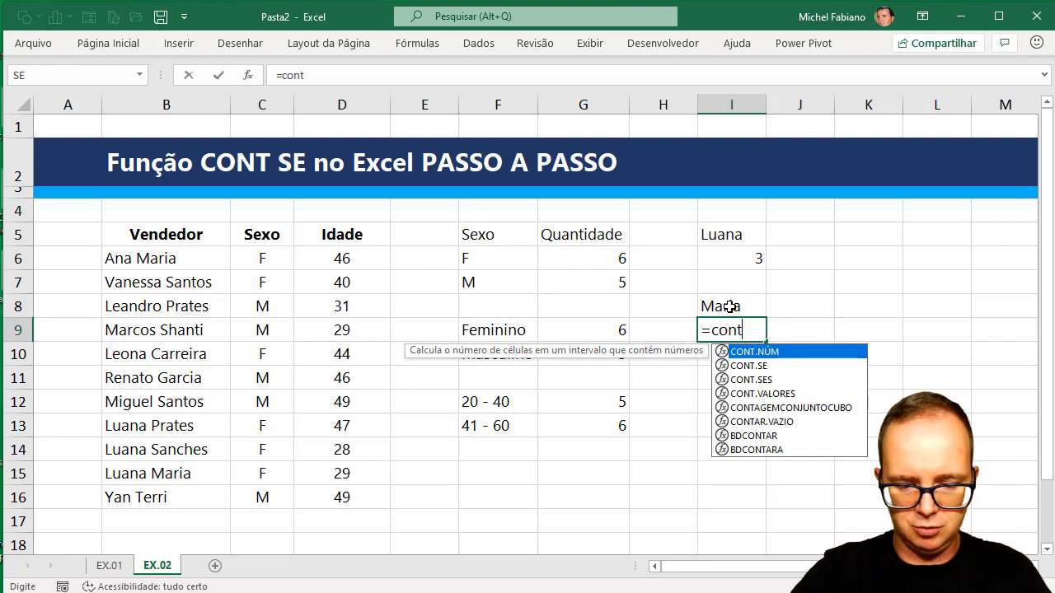
type(".se(")
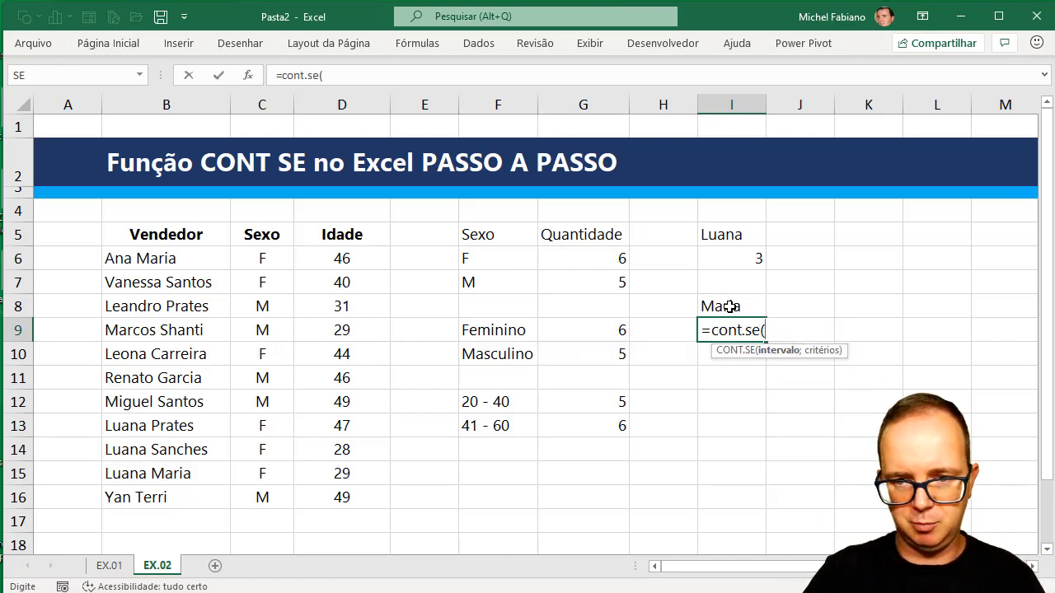
left_click_drag(194, 258, 182, 496)
type(";")
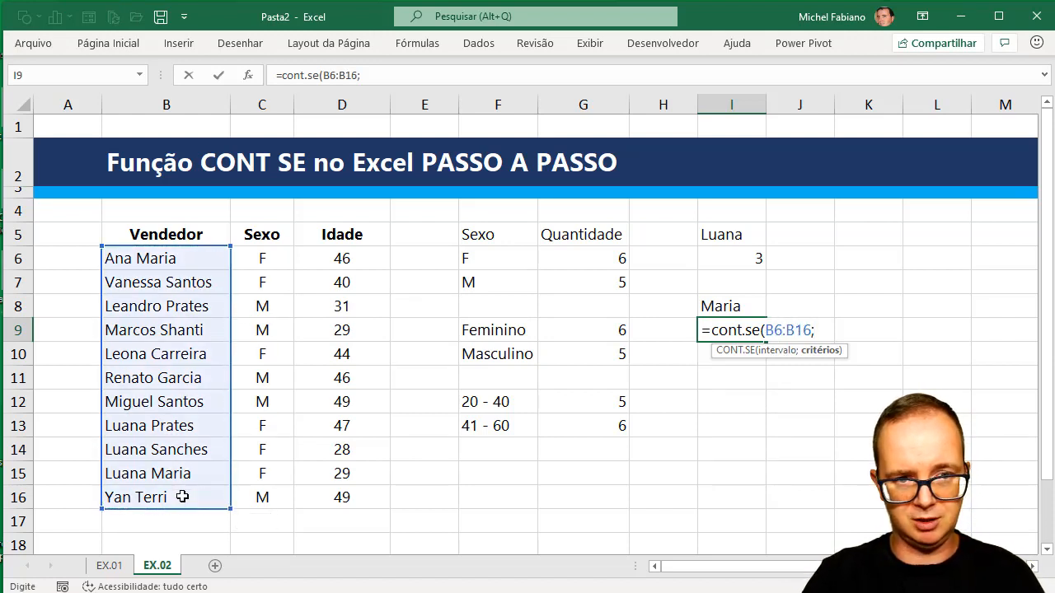
type("\"")
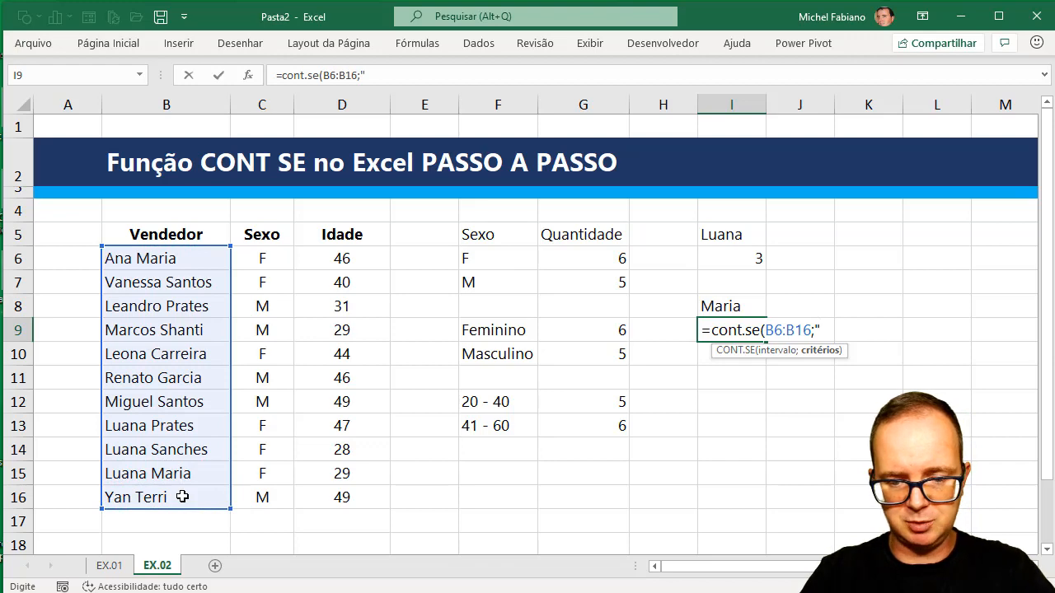
type("*\"")
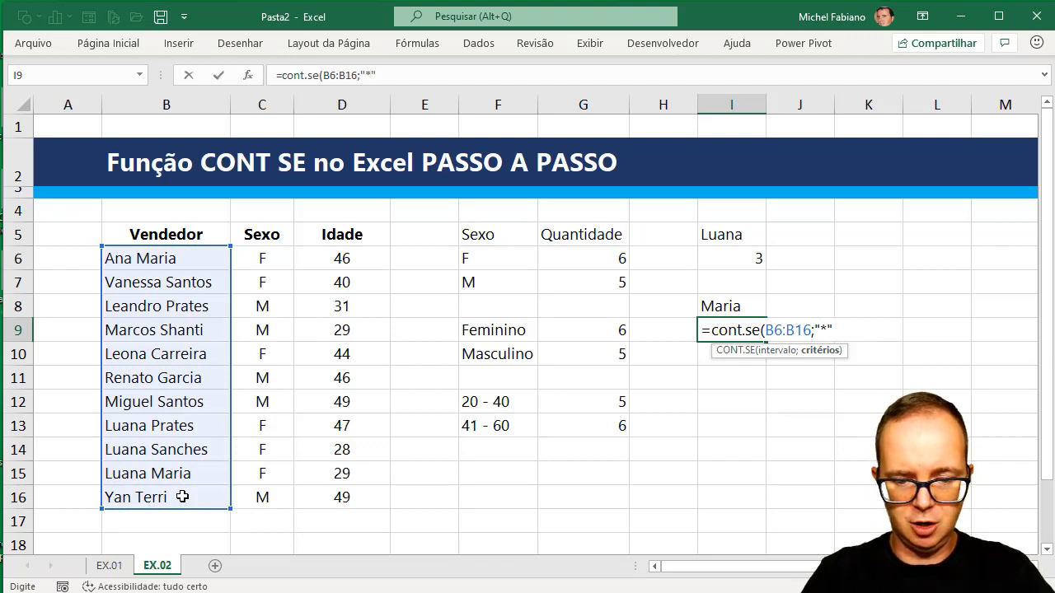
type("&")
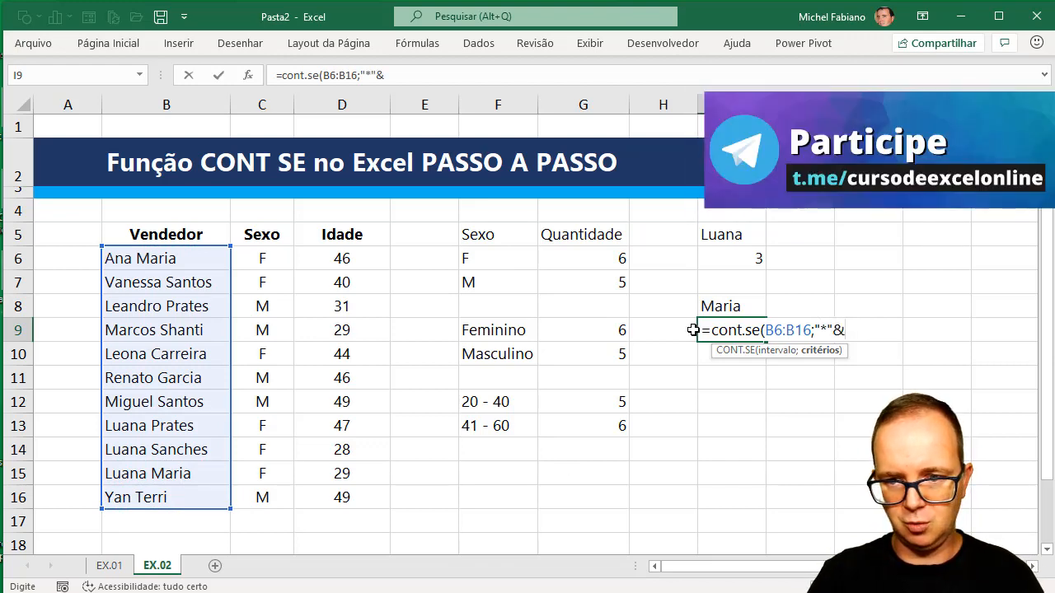
left_click(706, 304)
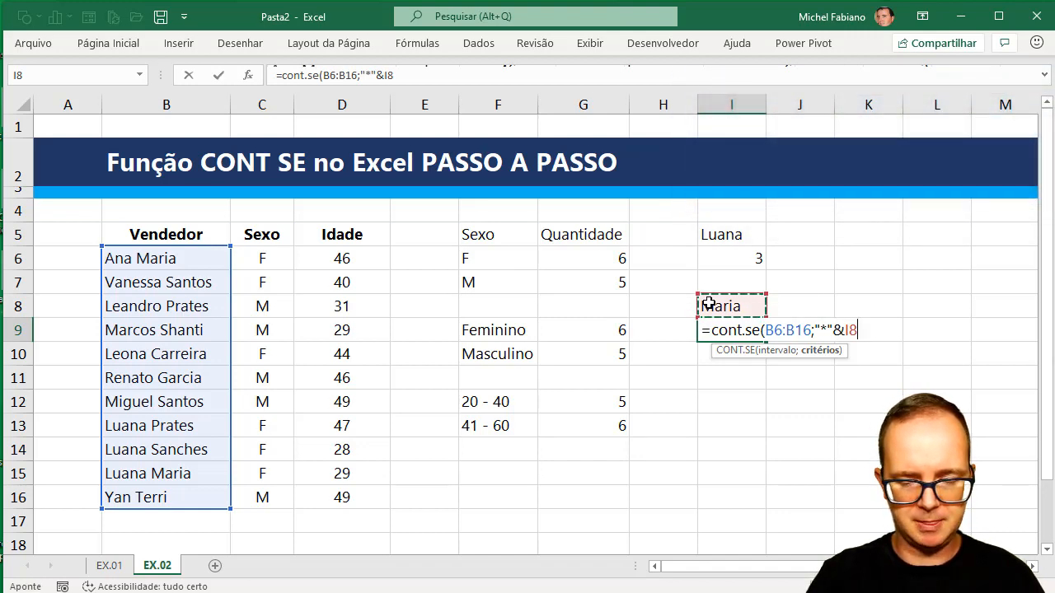
type(")")
key("Return")
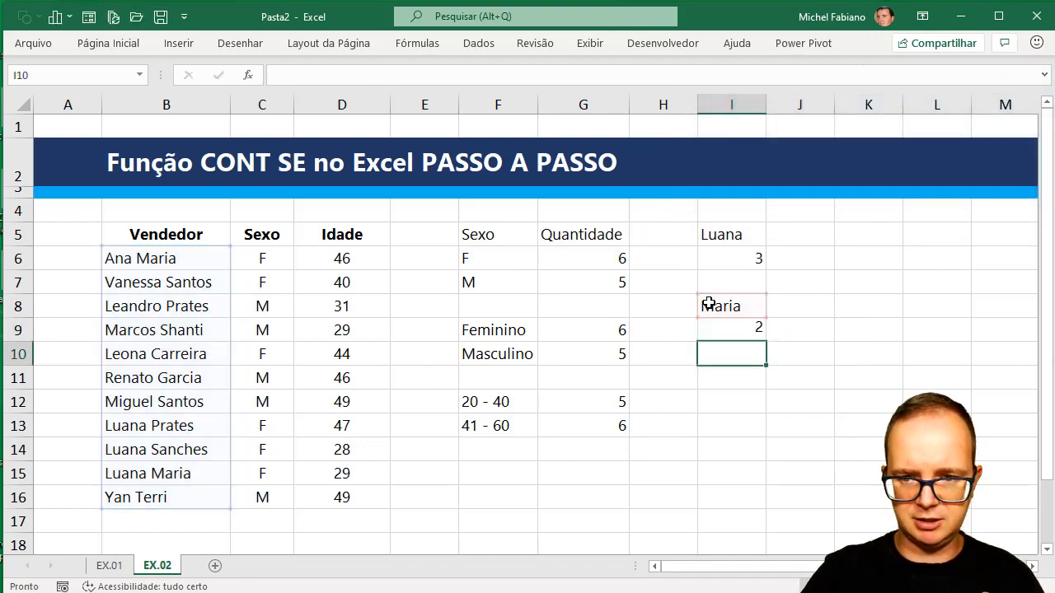
left_click(743, 328)
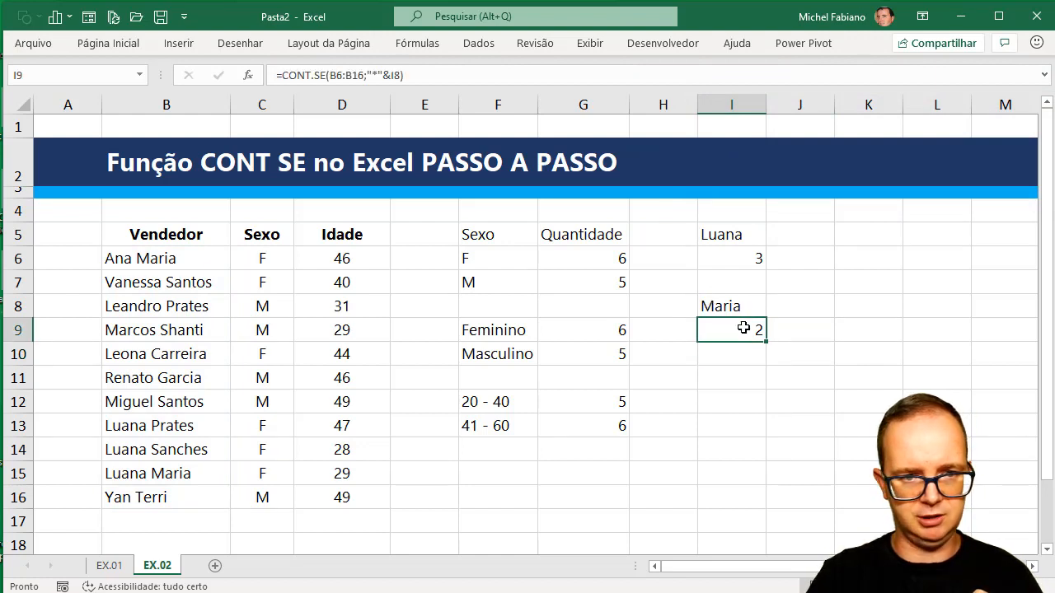
Append an extra surname to the salesperson's name in B6
left_click(207, 258)
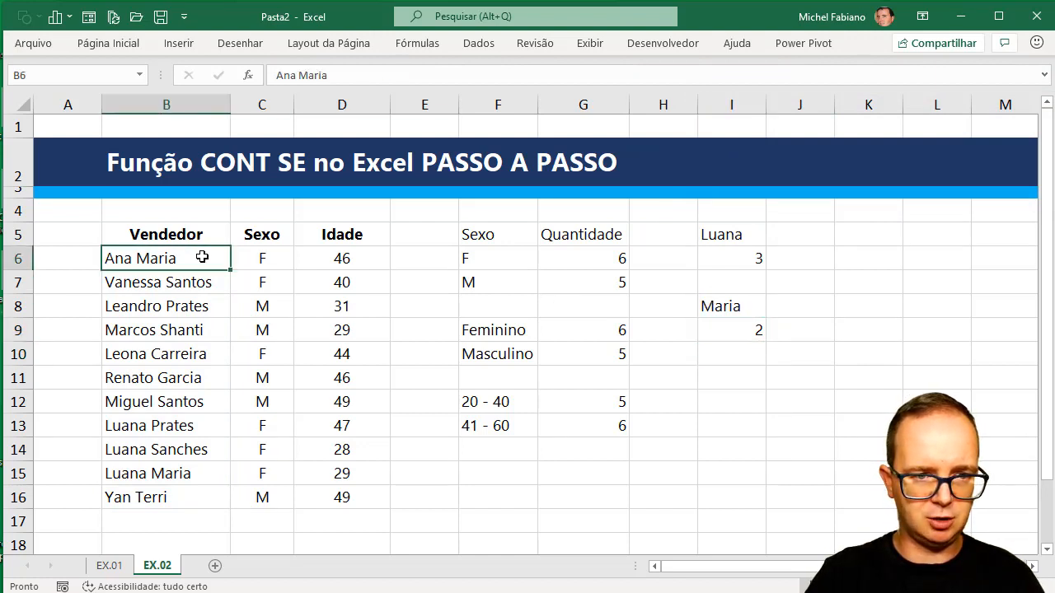
double_click(204, 257)
type("Silva")
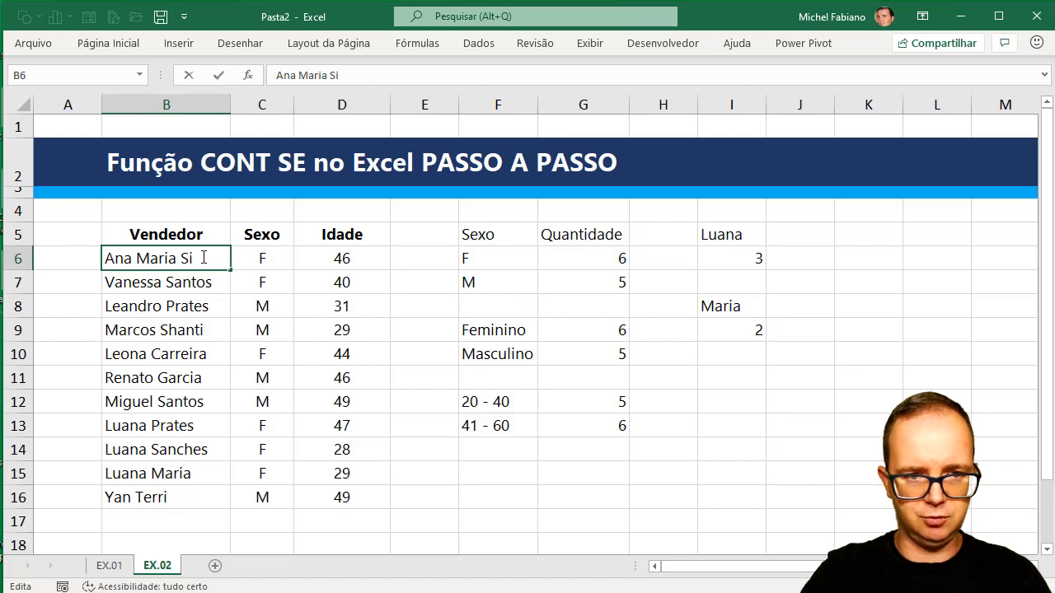
key("Return")
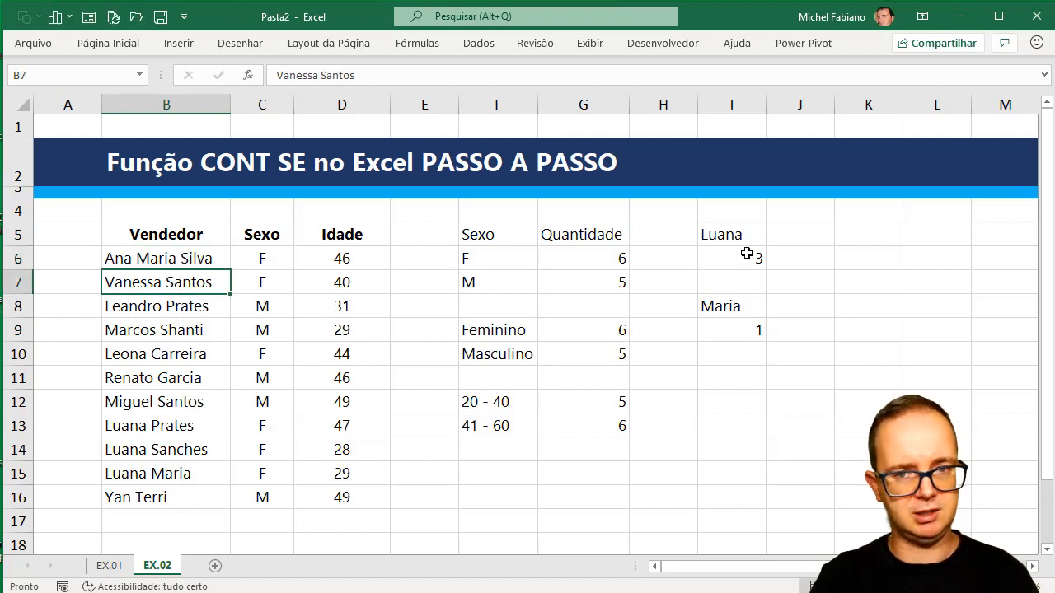
Extend the criterion in I9 to names containing the text in I8, giving =CONT.SE(B6:B16;"*"&I8&"*")
left_click(733, 326)
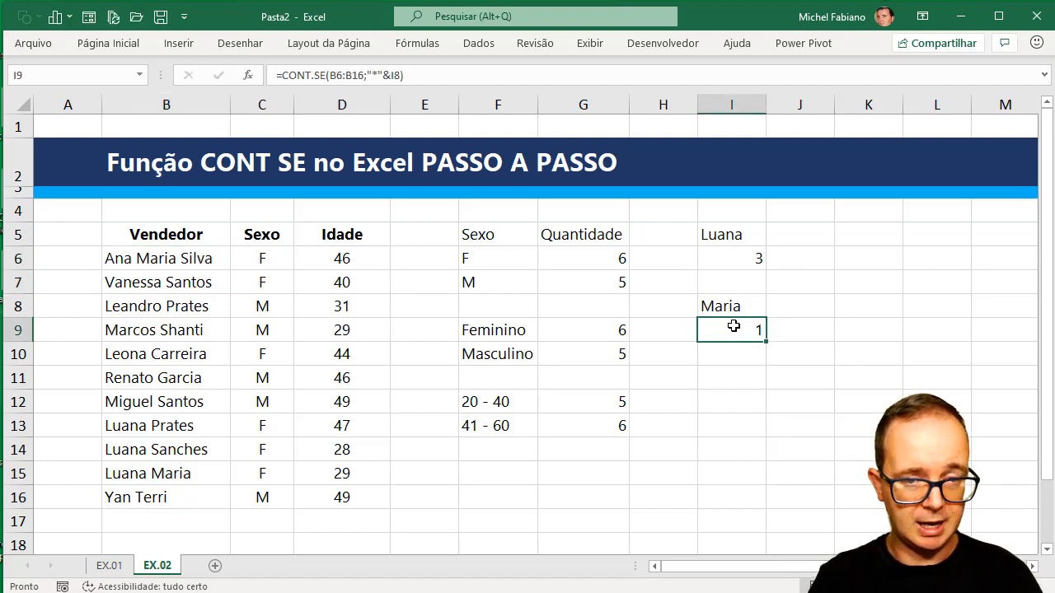
double_click(733, 326)
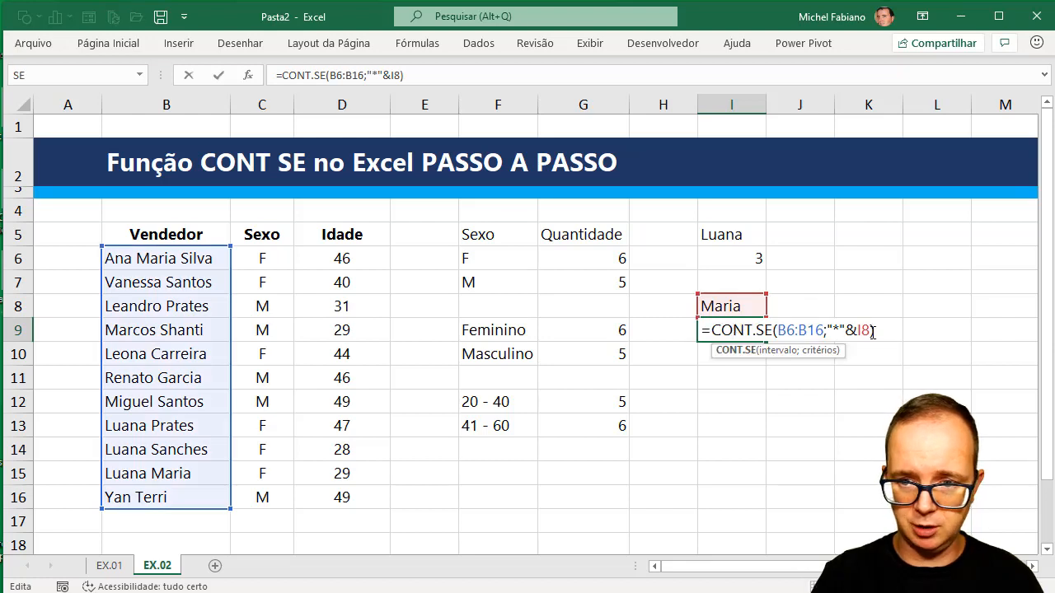
type("&")
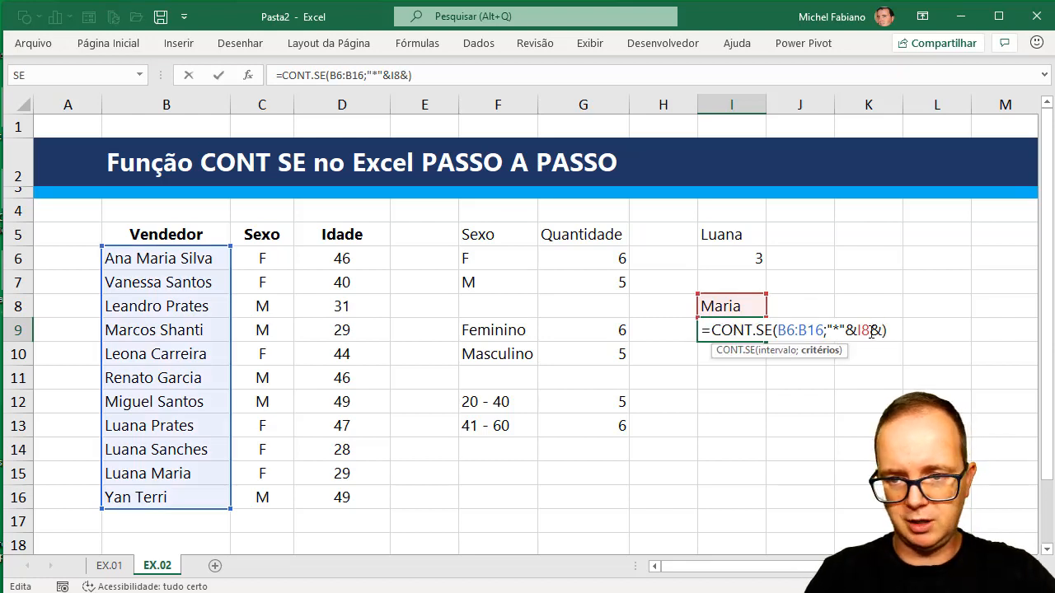
type("\"*")
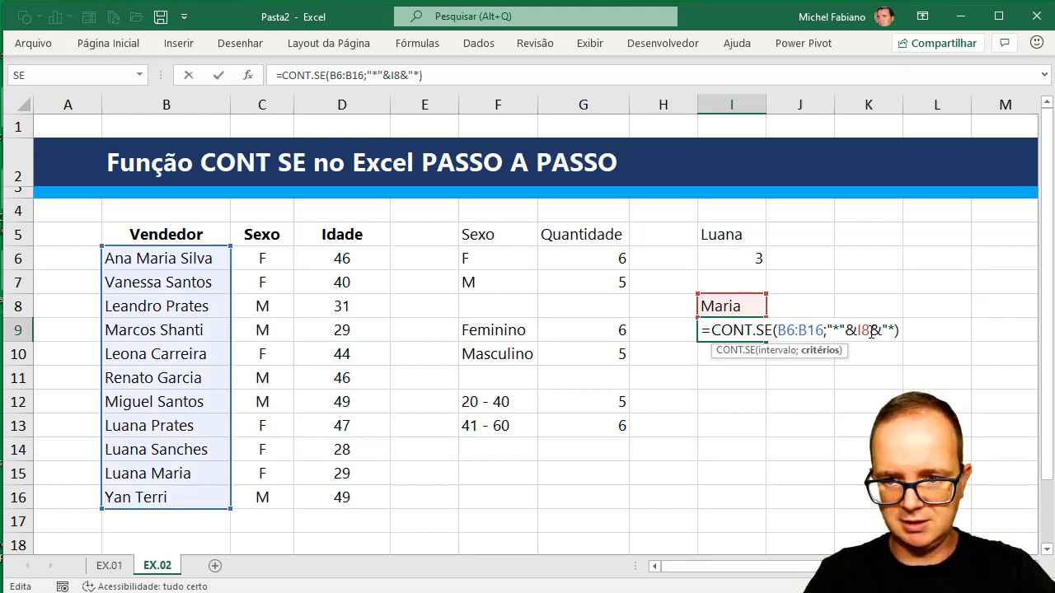
type("\"")
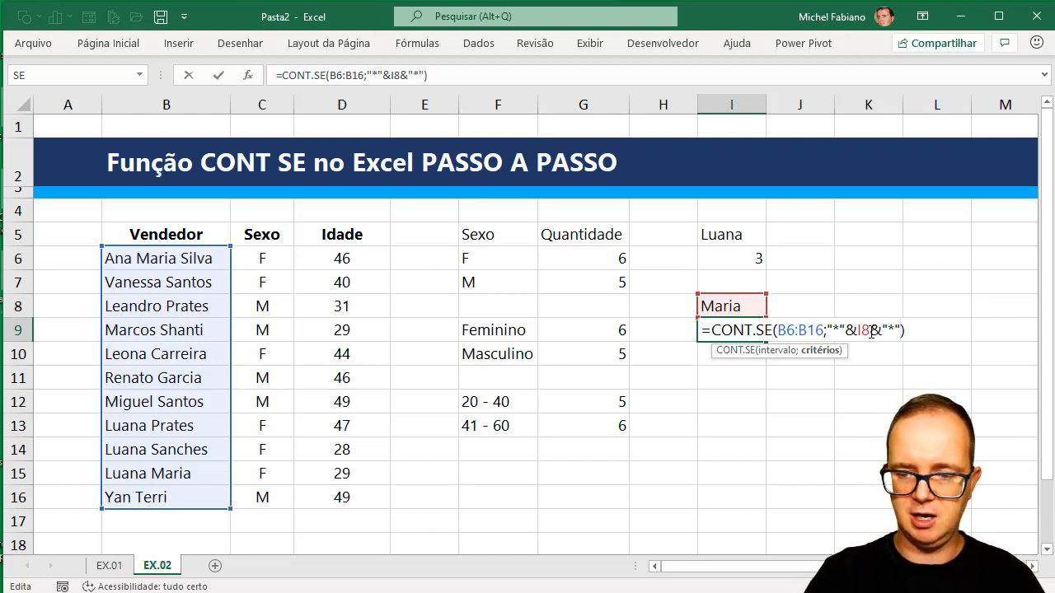
key("Return")
key("Up")
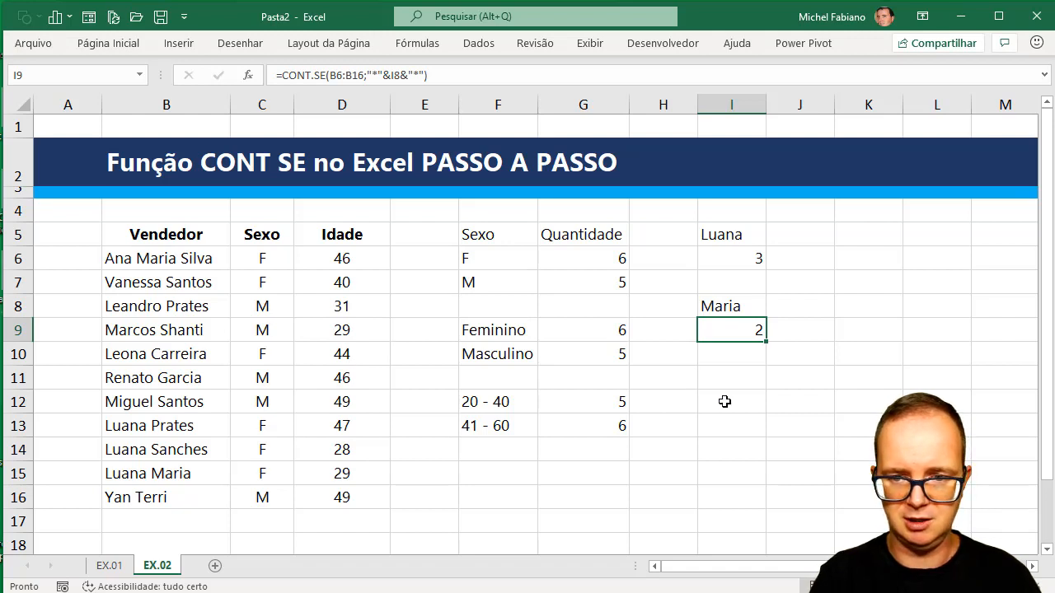
Enter the ages 44, 45 and 46 in F15:F17 as counting criteria
left_click(479, 473)
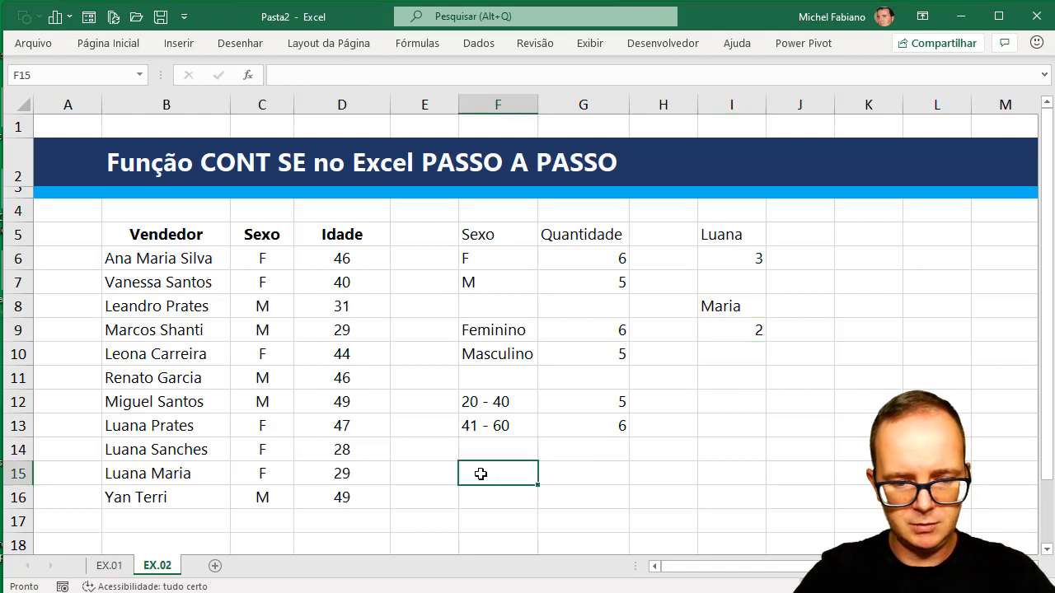
type("44")
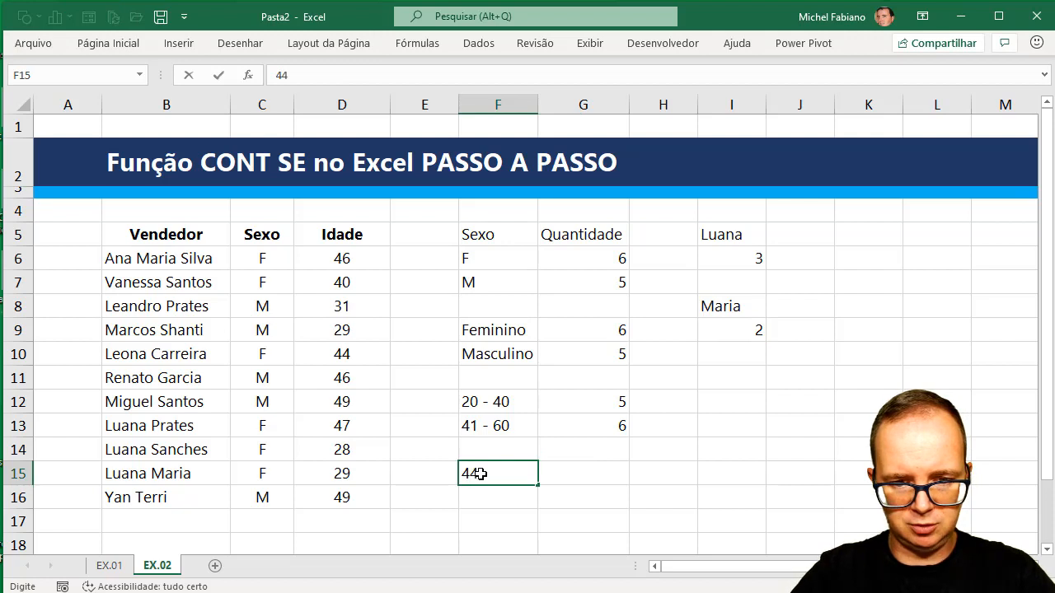
key("Return")
type("45")
key("Return")
type("46")
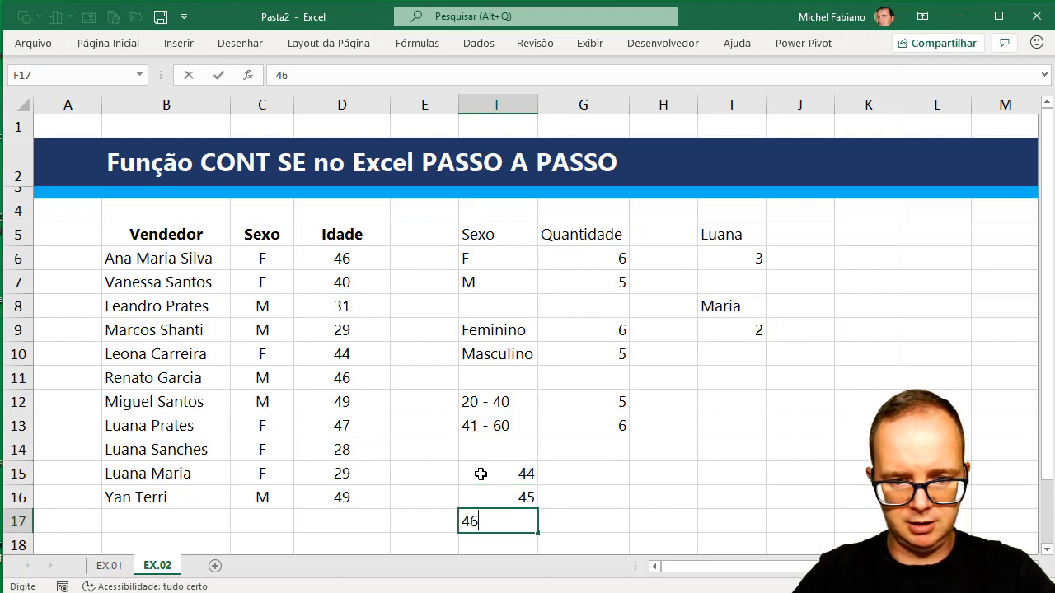
key("Right")
In G15, count the salespeople whose age equals F15 using =CONT.SE($D$6:$D$16;F15) with the age range locked
key("Up")
key("Up")
type("=c")
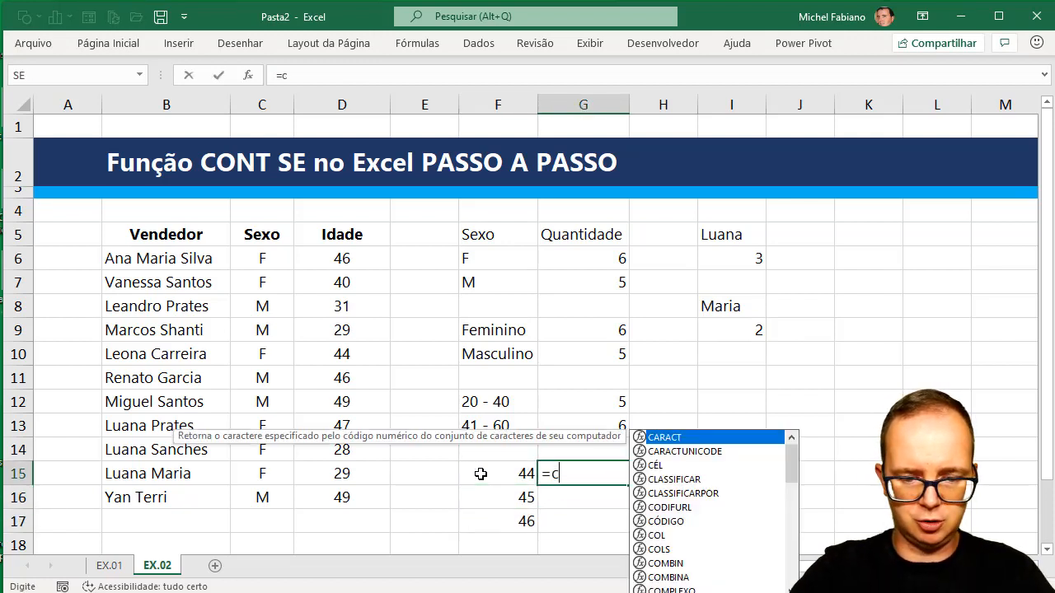
type("ont.se(")
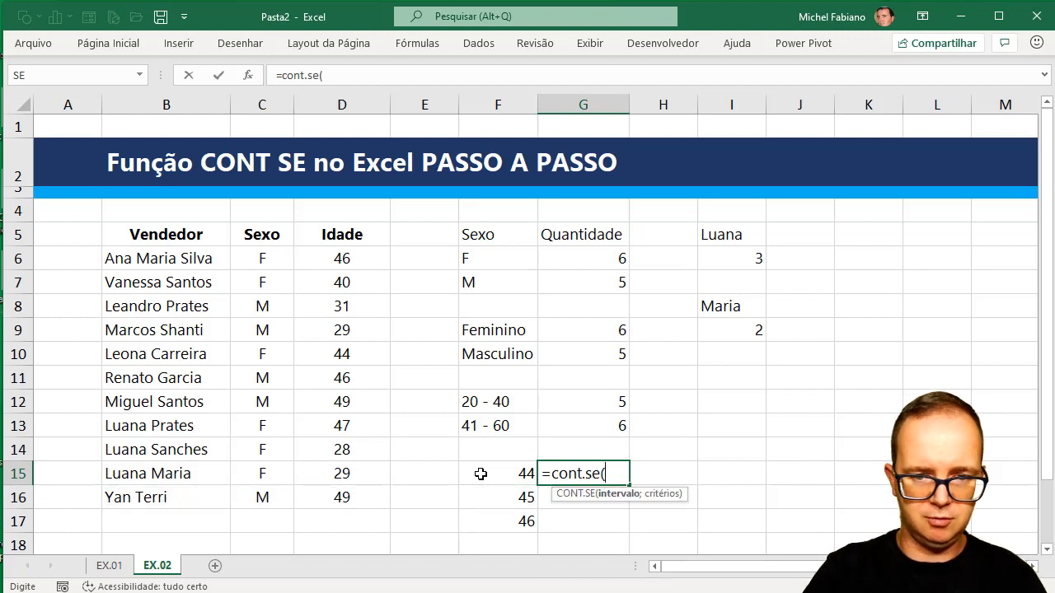
left_click_drag(323, 264, 320, 493)
key("F4")
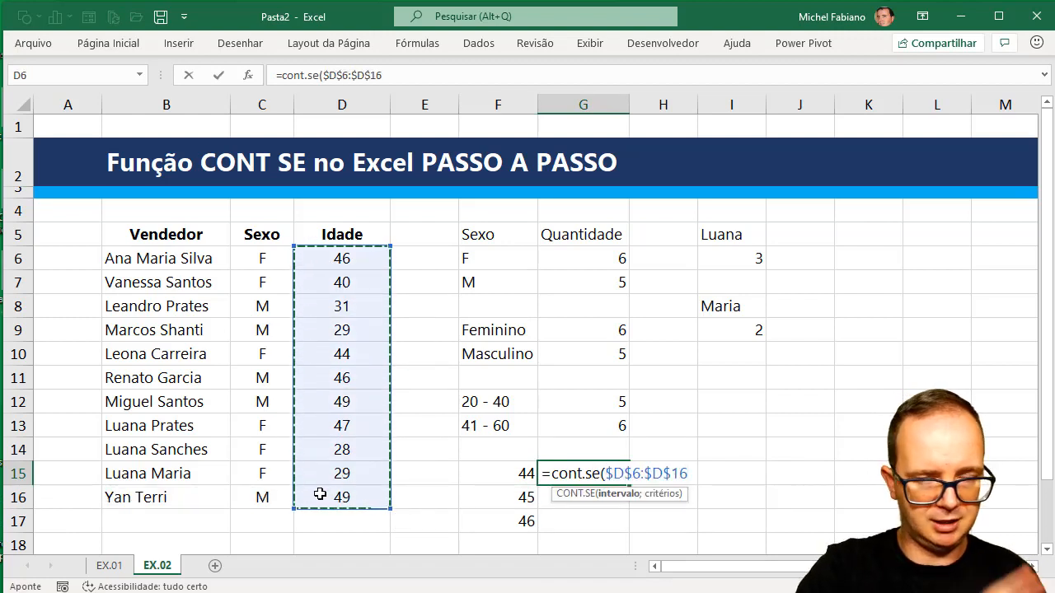
type(";")
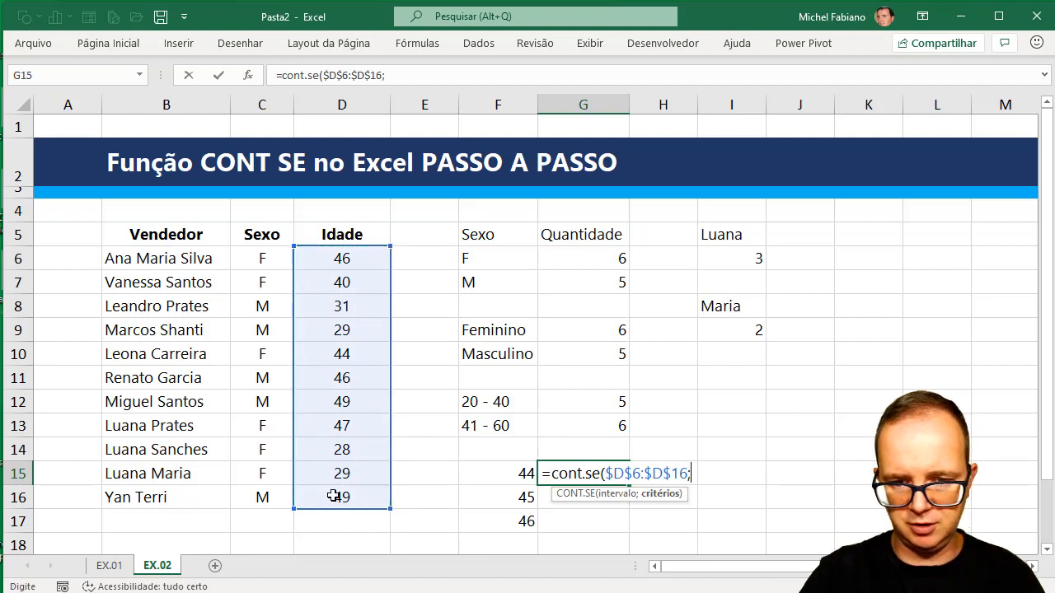
left_click(517, 476)
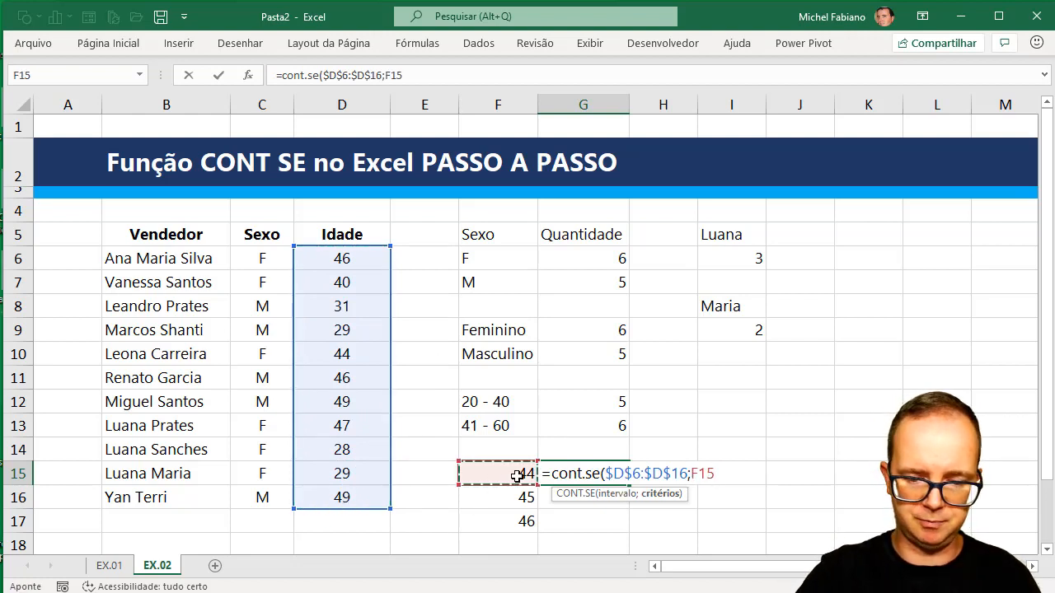
type(")")
key("Return")
Fill the G15 formula down to G17 and check the copied formulas in G16 and G17
left_click(571, 475)
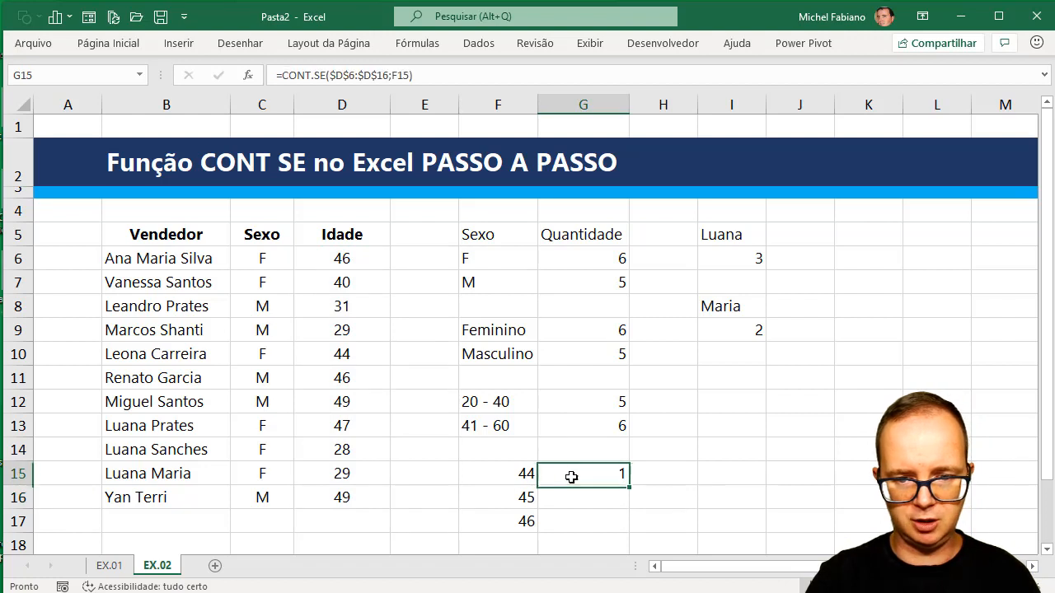
left_click_drag(631, 488, 619, 522)
left_click(590, 496)
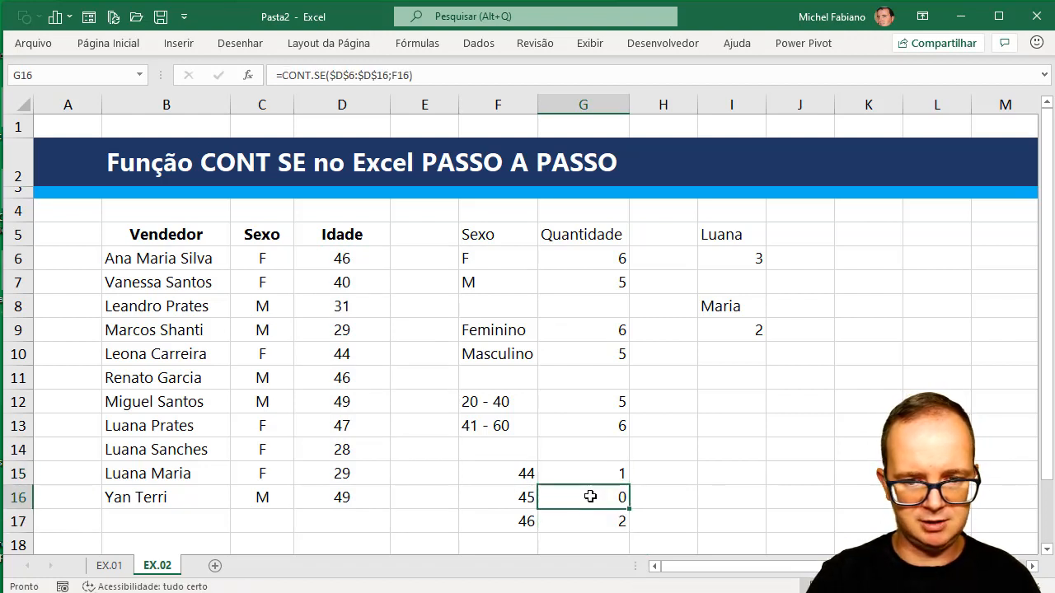
left_click(577, 528)
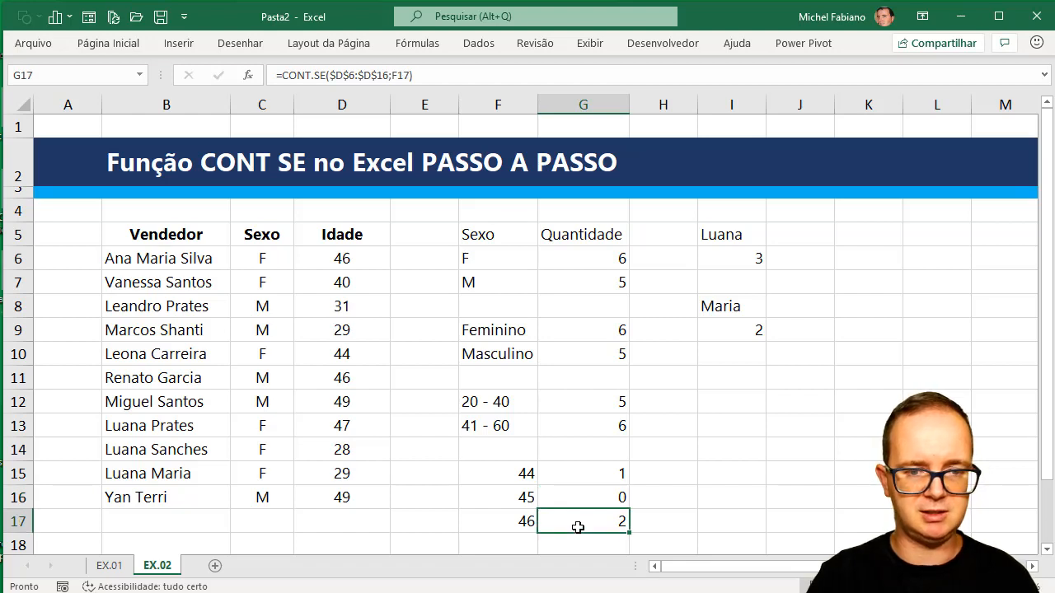